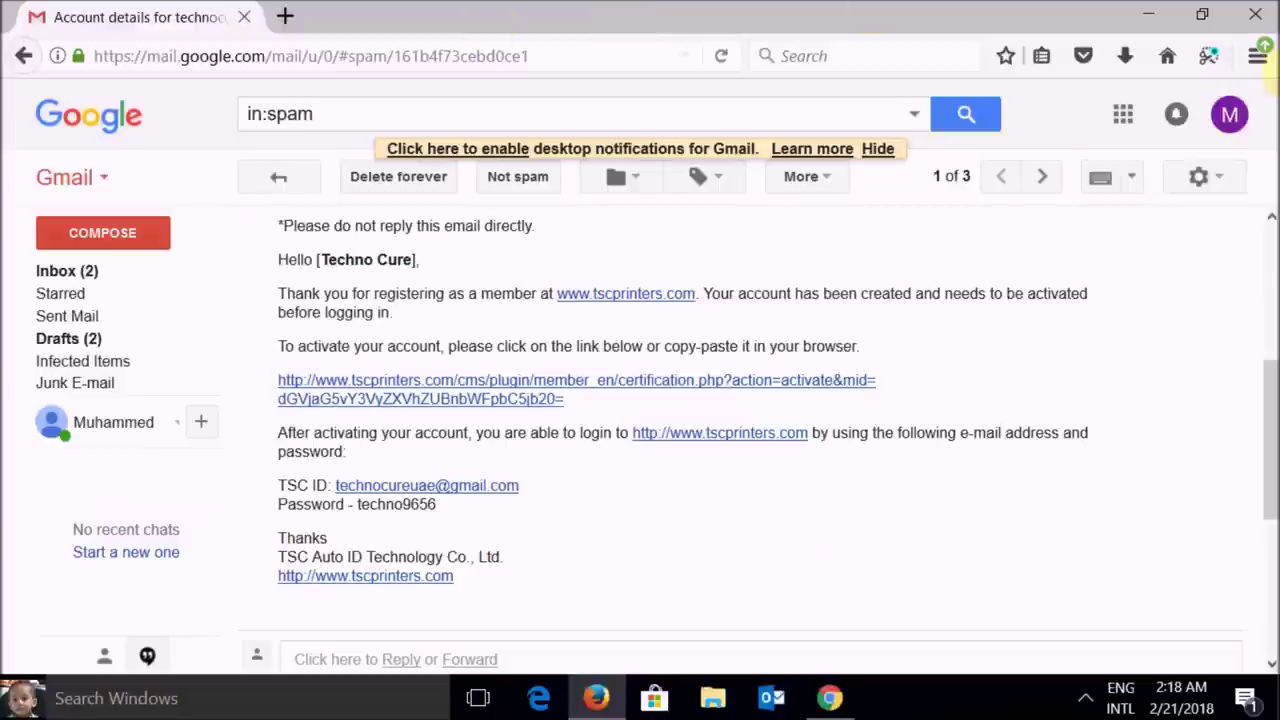
# Close the Gmail window and log in to the TSC site as a registered user with the filled-in credentials.
pyautogui.click(1255, 14)
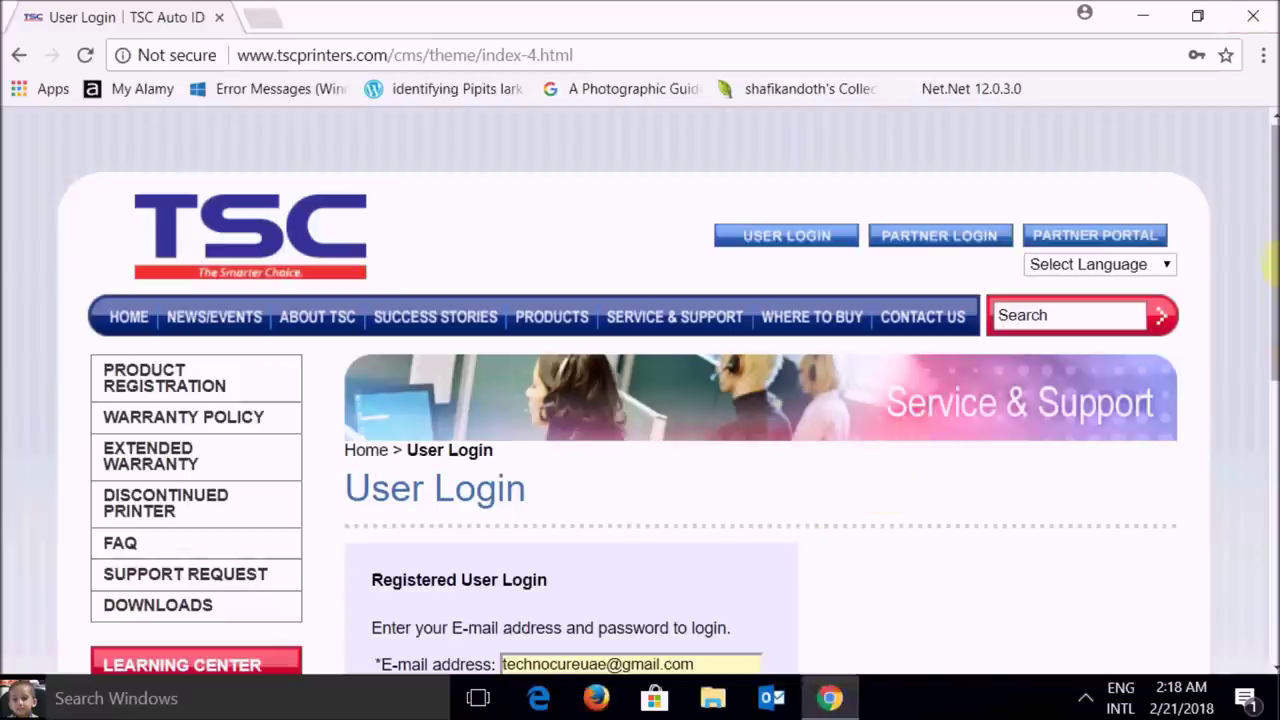
pyautogui.scroll(-3, 1272, 260)
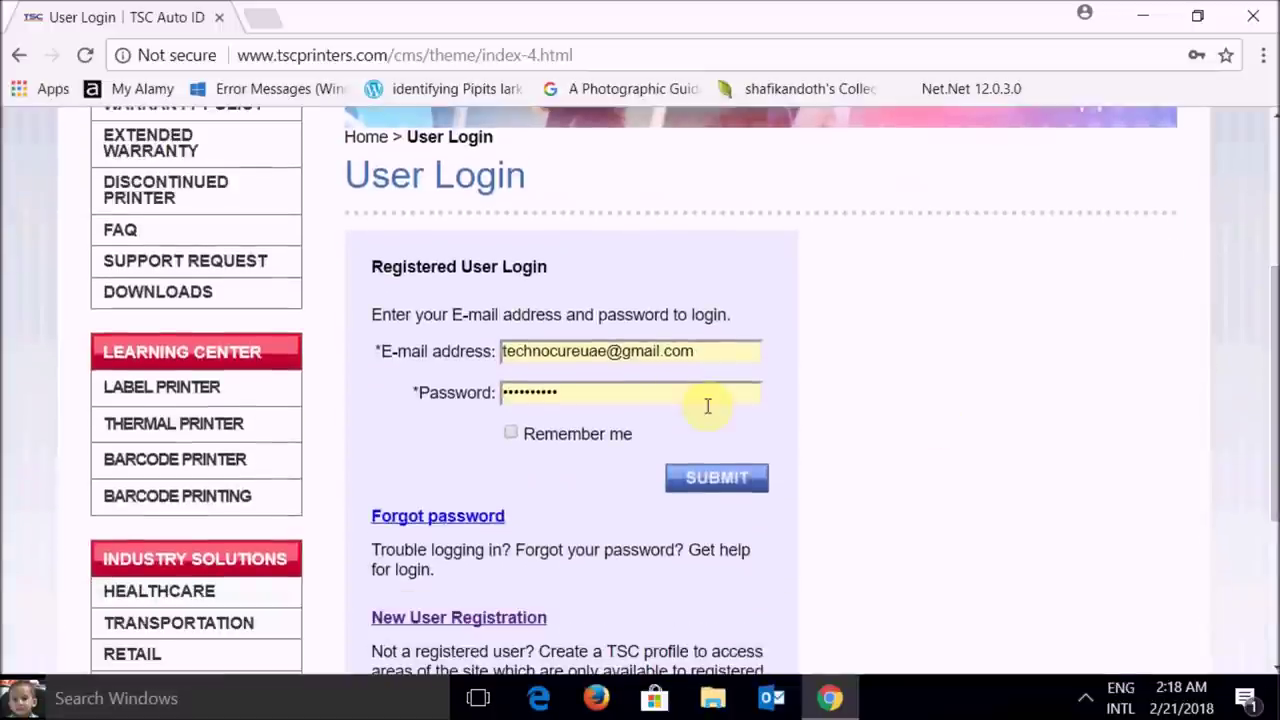
pyautogui.click(571, 393)
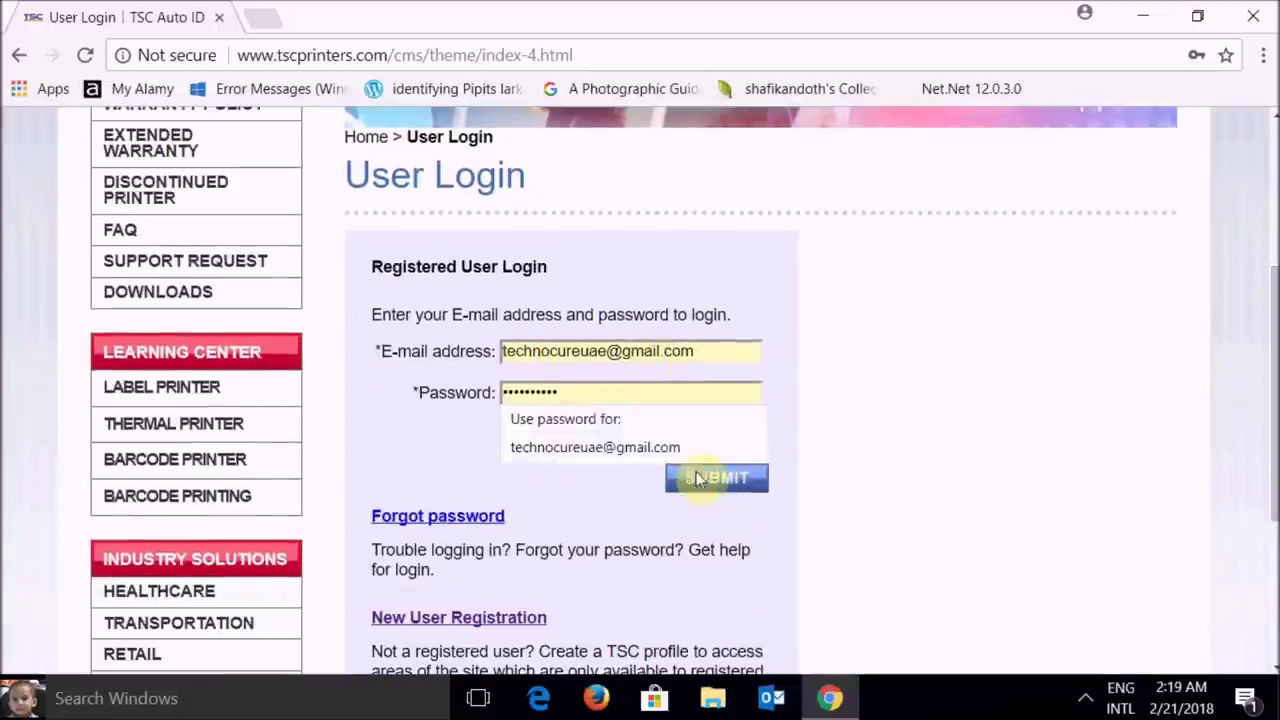
pyautogui.click(728, 486)
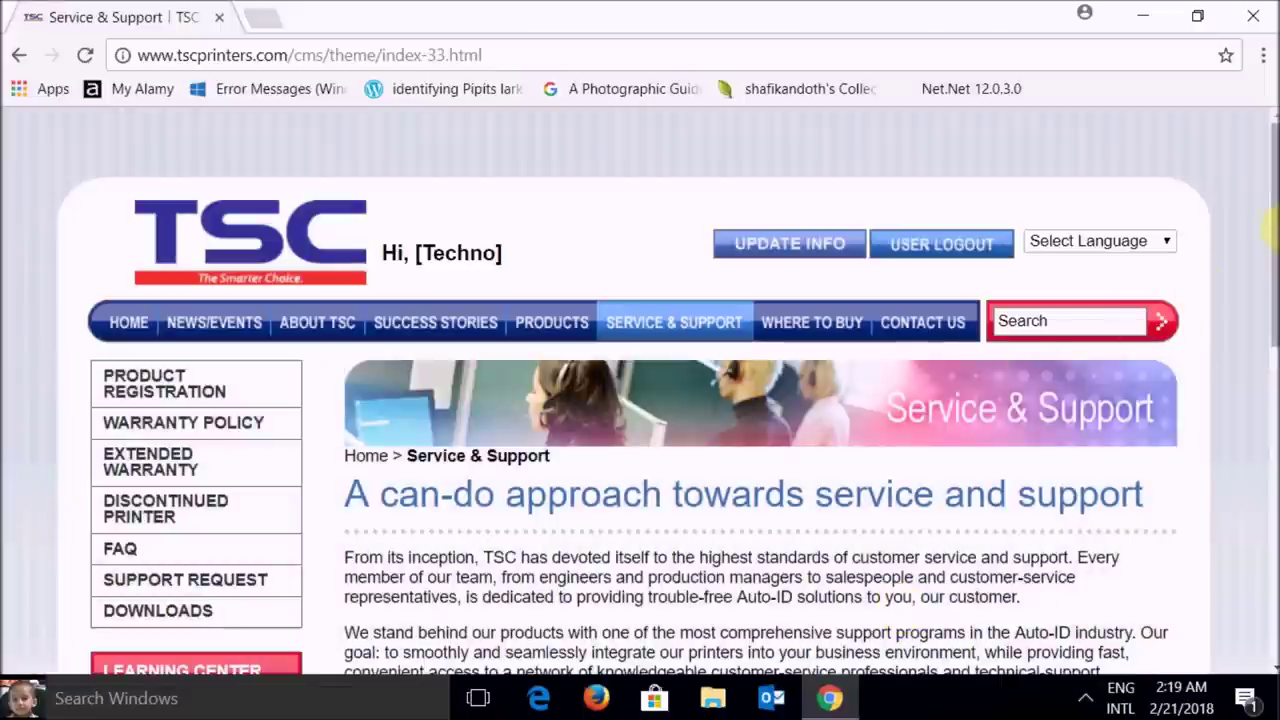
# Open the Downloads page of the TSC site's Service & Support section.
pyautogui.moveTo(1272, 250); pyautogui.dragTo(1272, 300)
pyautogui.scroll(1, 698, 272)
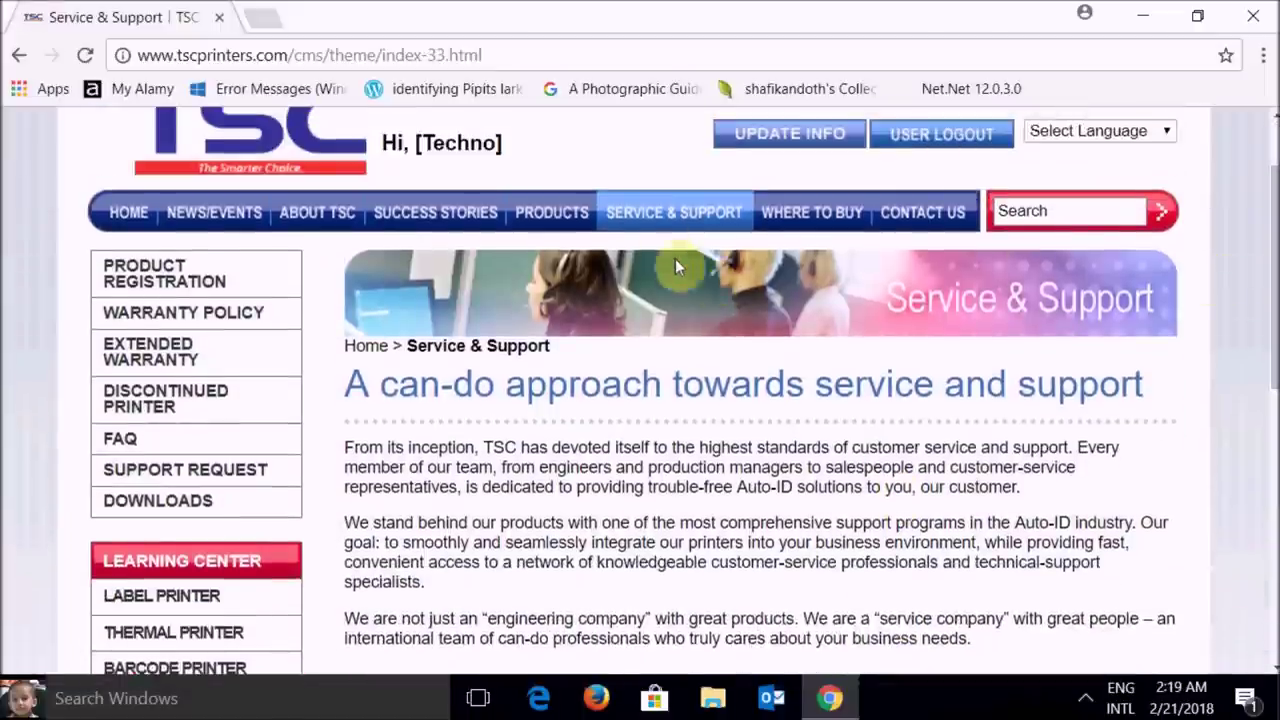
pyautogui.moveTo(660, 210)
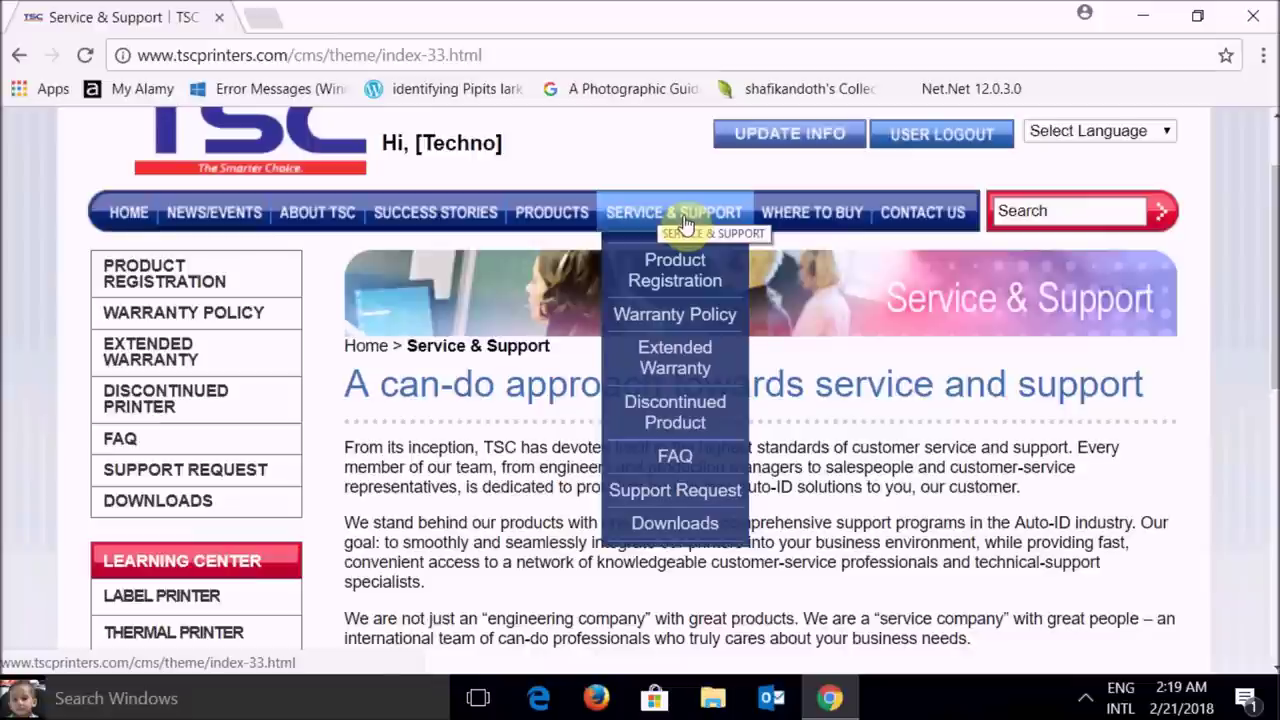
pyautogui.click(676, 526)
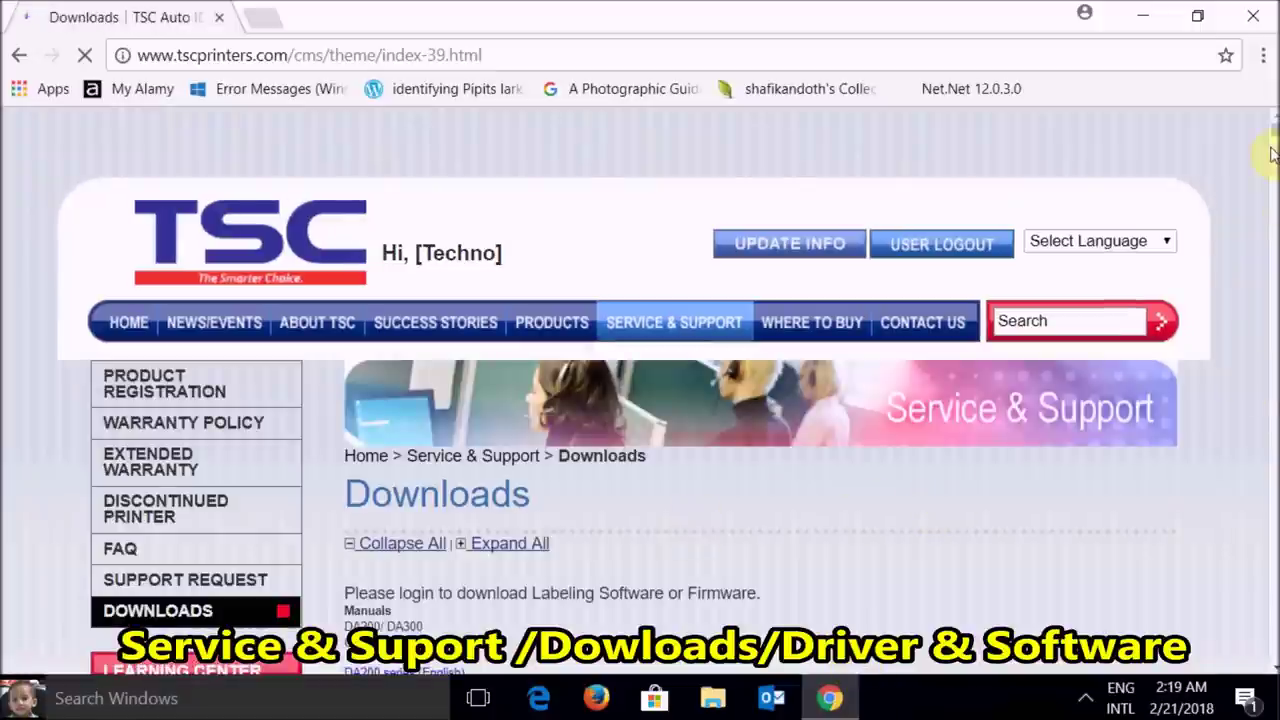
# Download Windows Driver V7.4.3 M-4 and the labeling software TSC BarTender UltraLite 2016 R4 Build 3127 from Driver & software.
pyautogui.scroll(-1, 1272, 155)
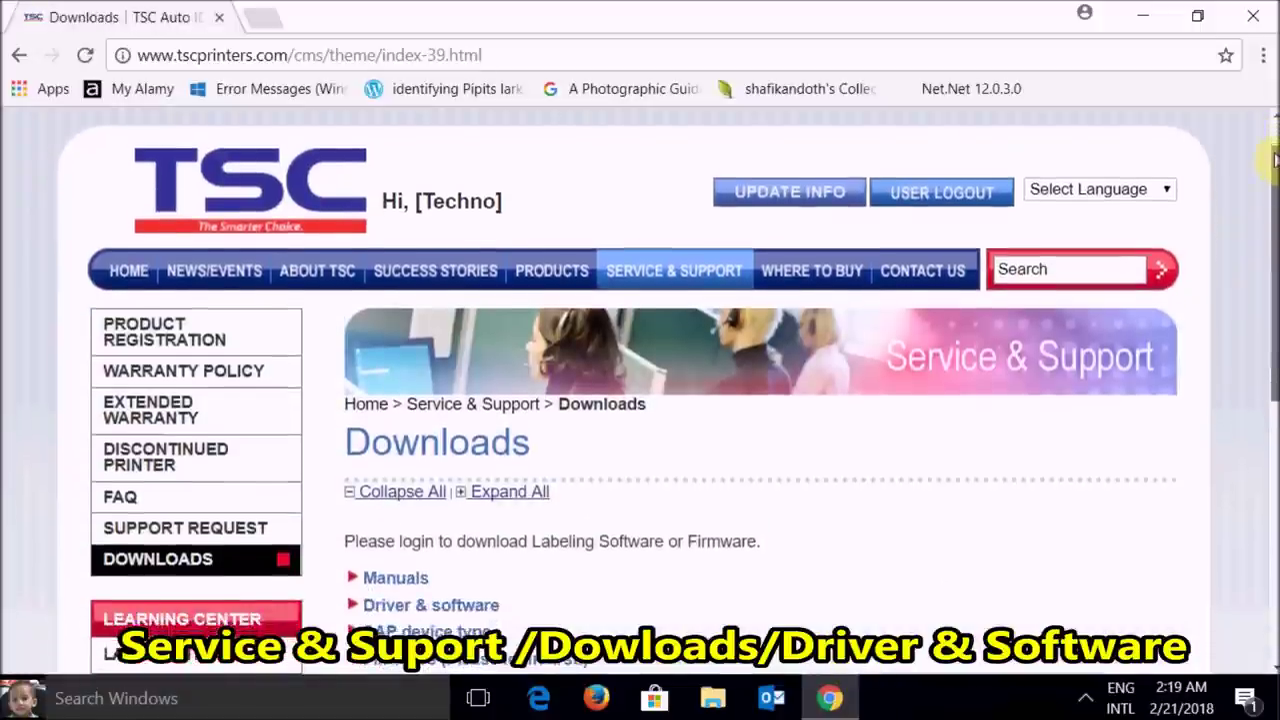
pyautogui.scroll(-3, 1272, 158)
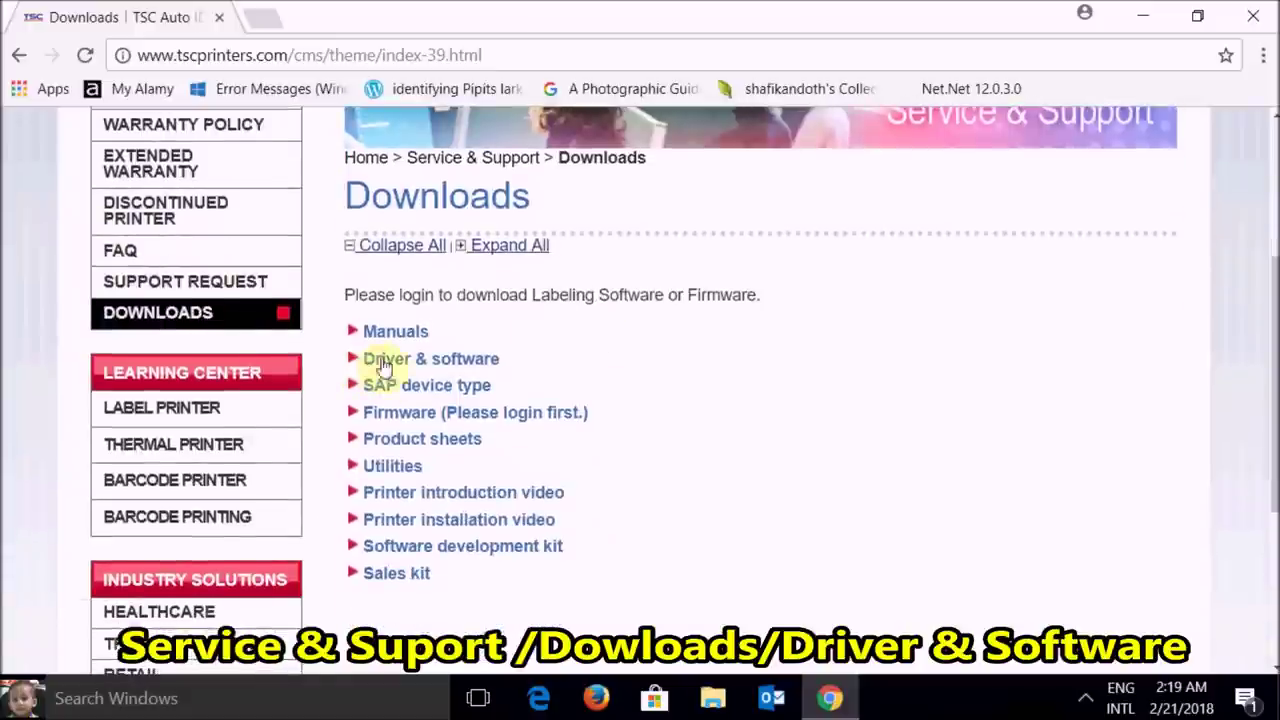
pyautogui.click(386, 360)
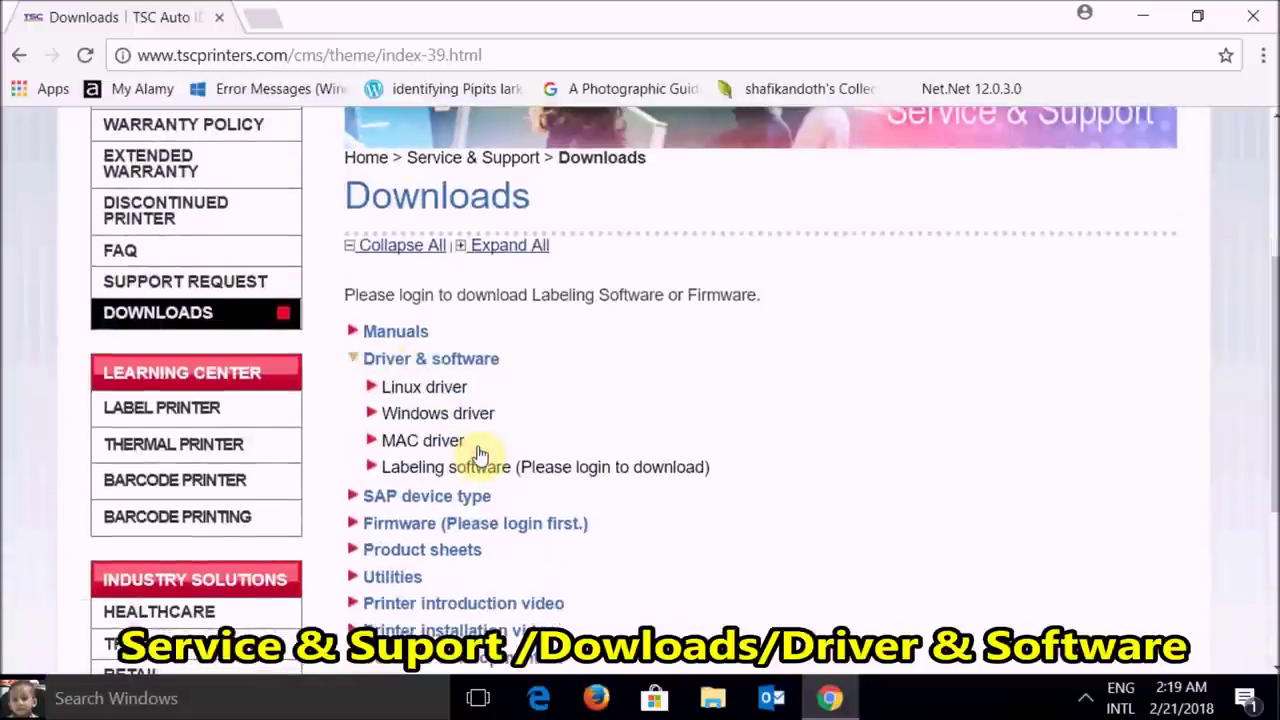
pyautogui.click(437, 424)
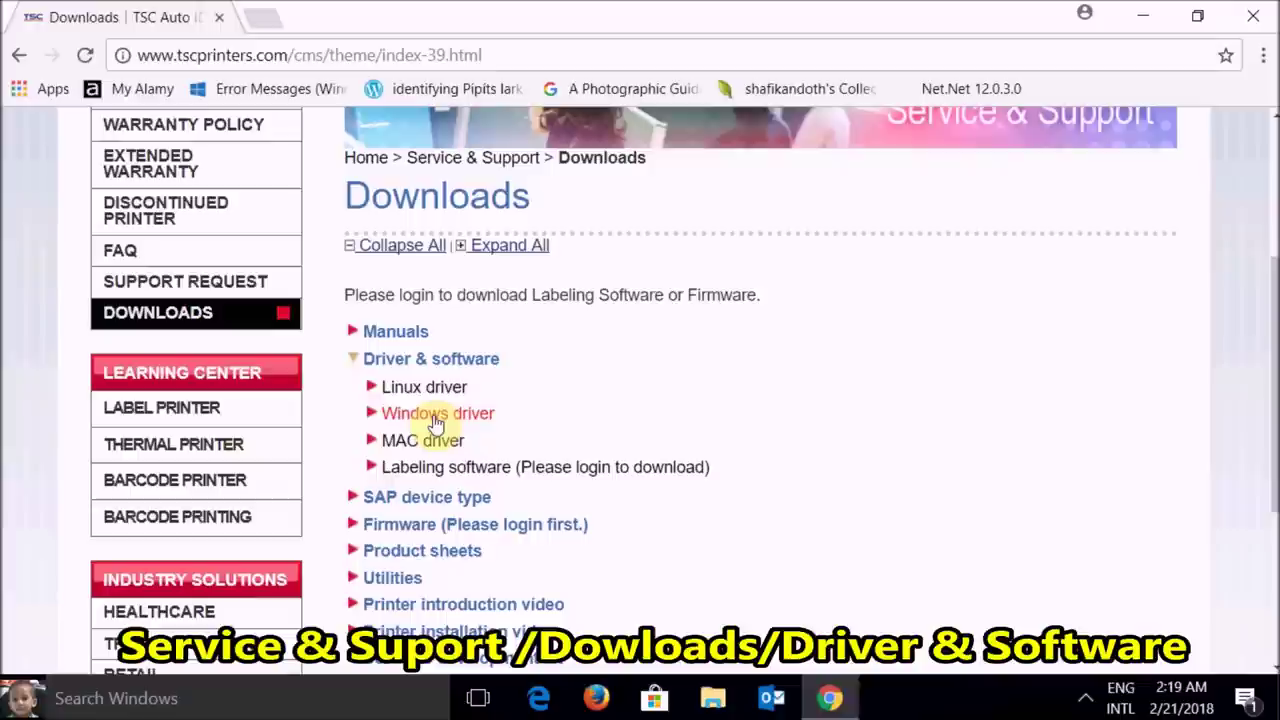
pyautogui.moveTo(443, 455)
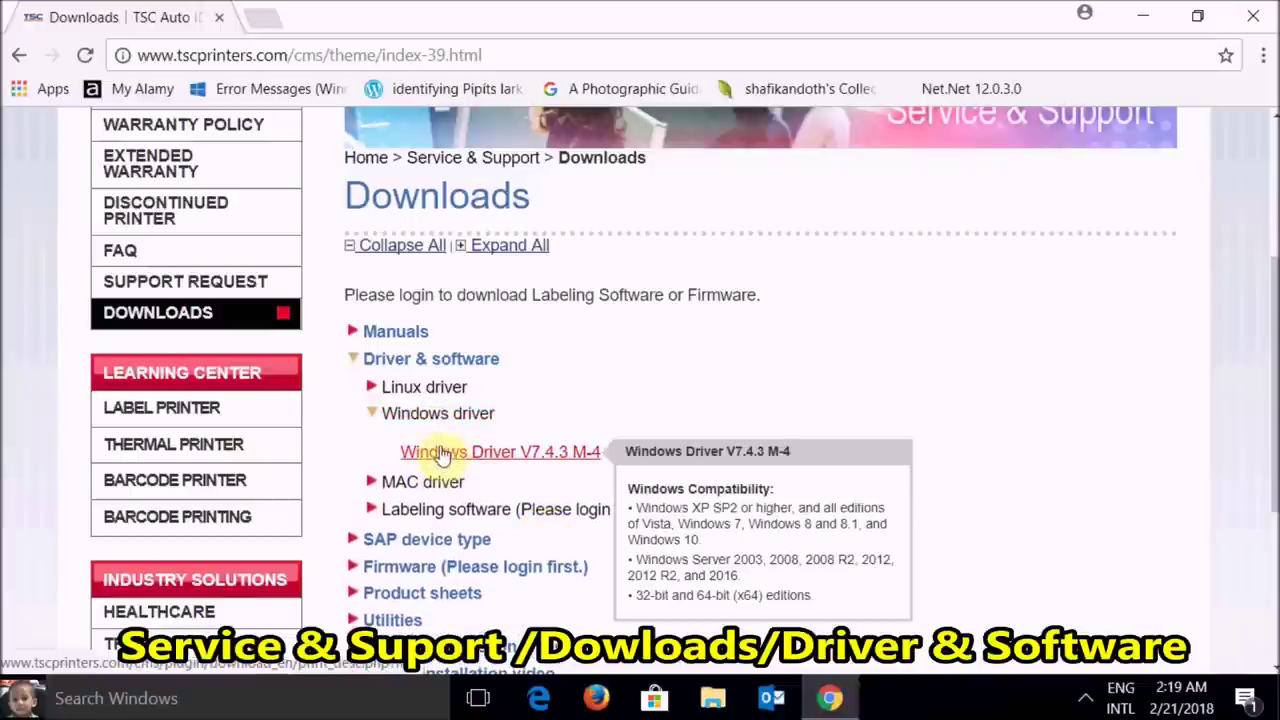
pyautogui.click(496, 453)
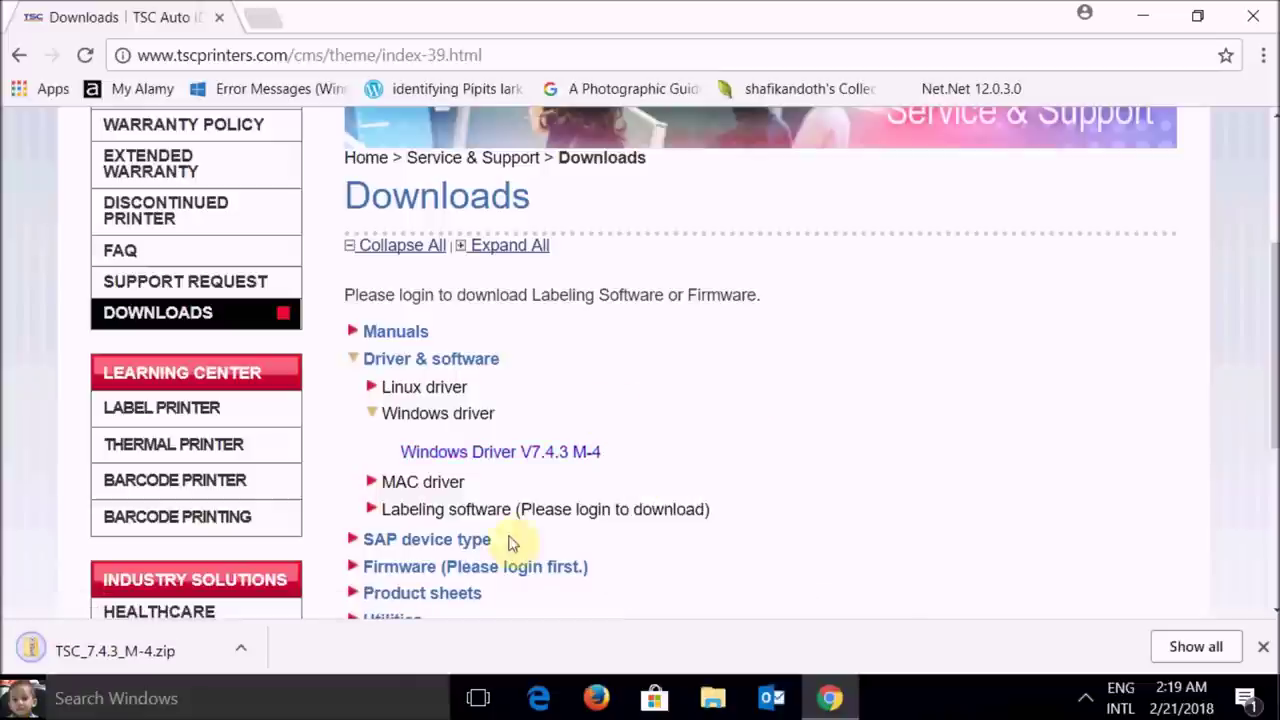
pyautogui.click(428, 520)
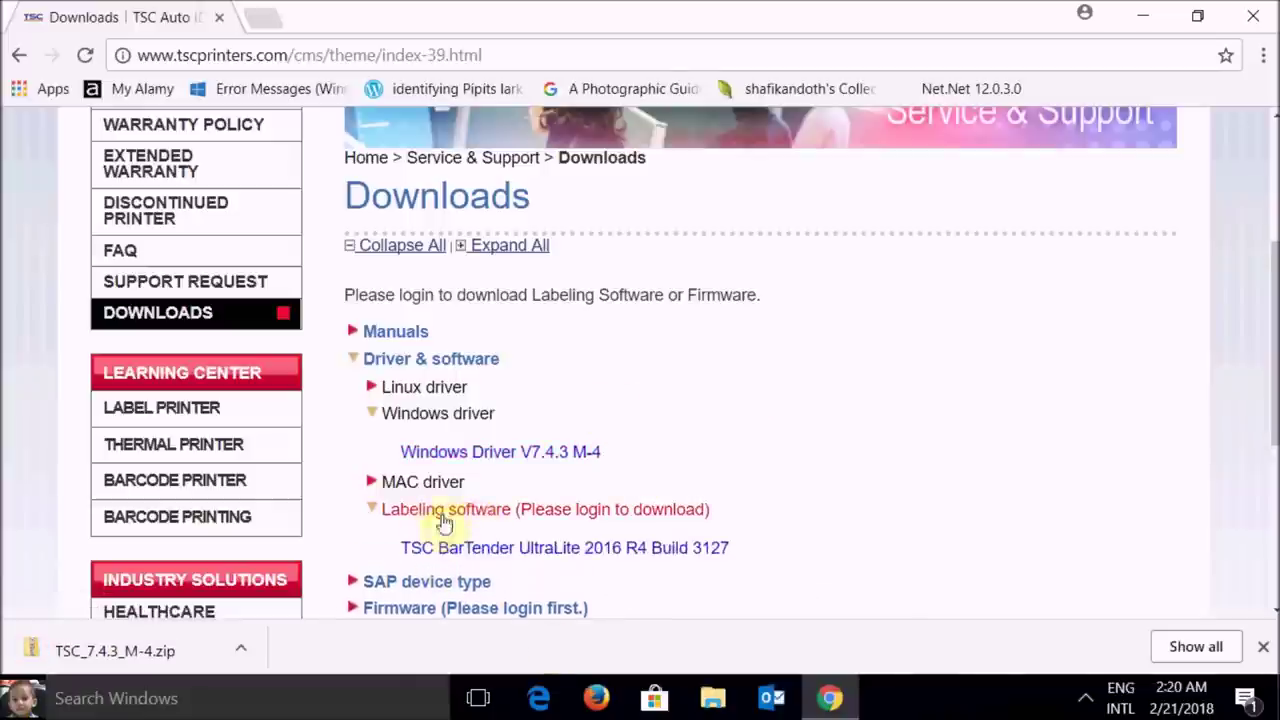
pyautogui.click(491, 556)
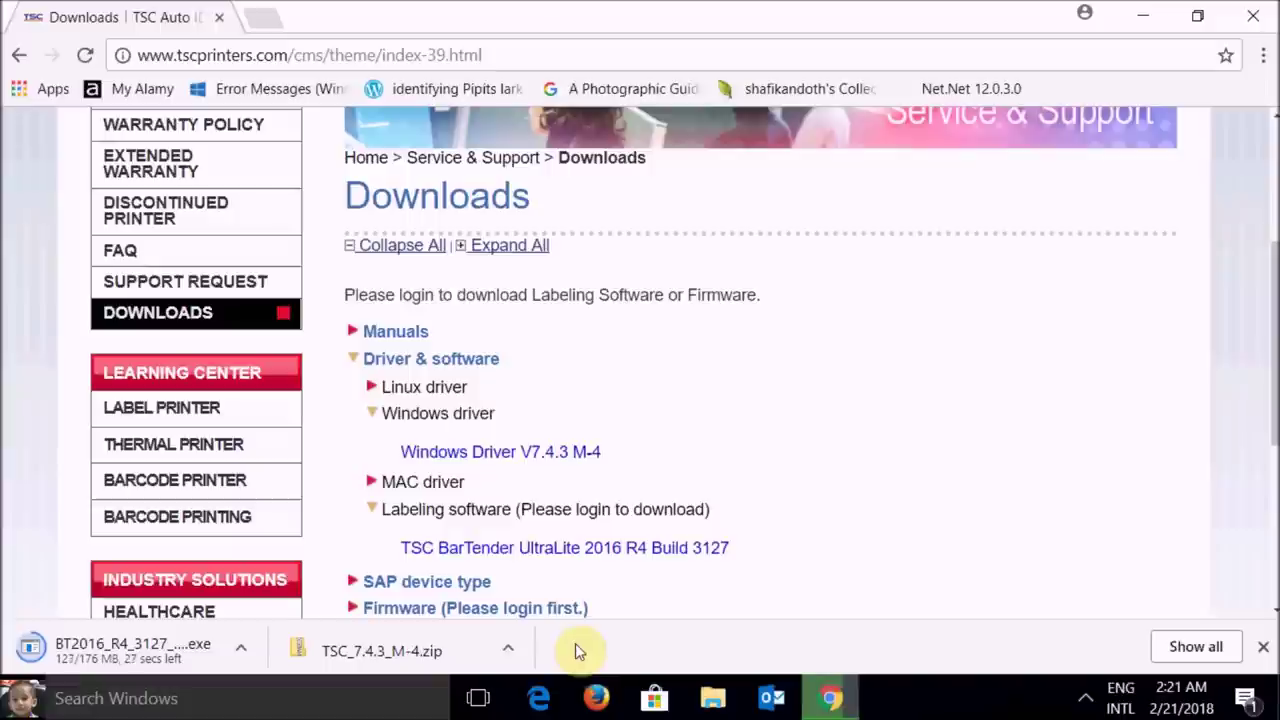
# Show the downloaded TSC_7.4.3_M-4.zip in its folder and extract it into a TSC_7.4.3_M-4 subfolder.
pyautogui.click(508, 648)
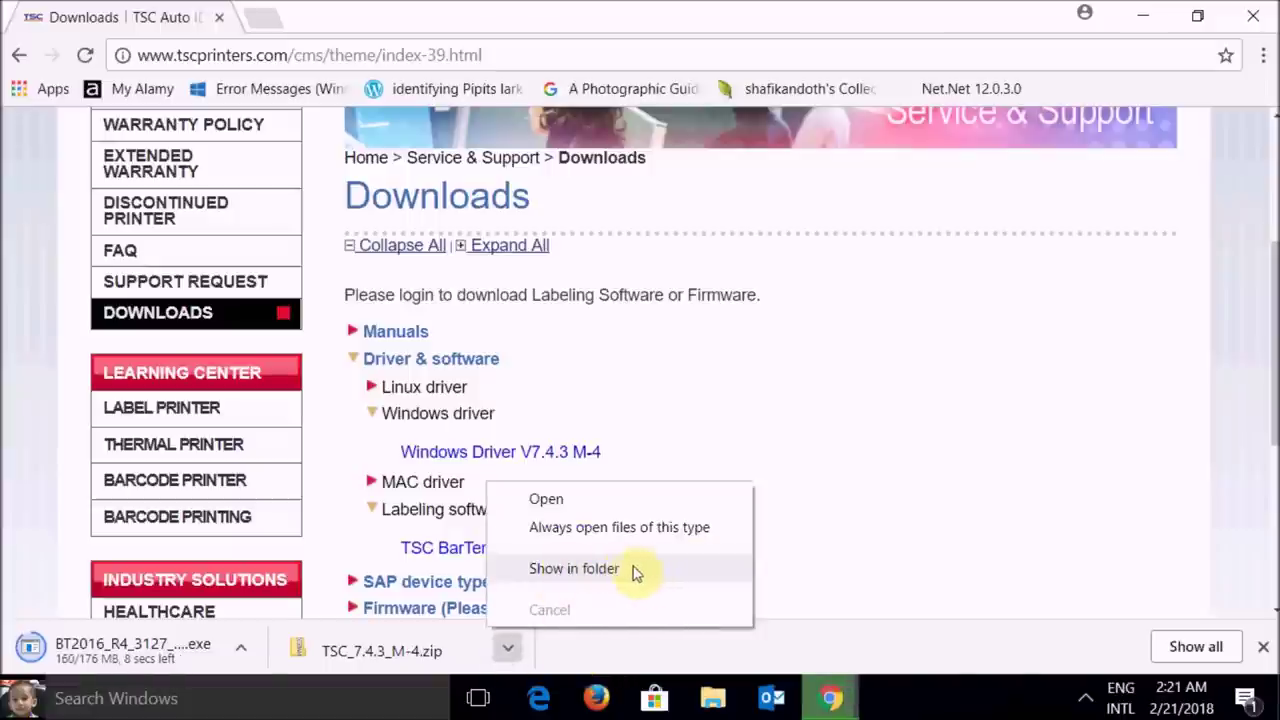
pyautogui.click(787, 704)
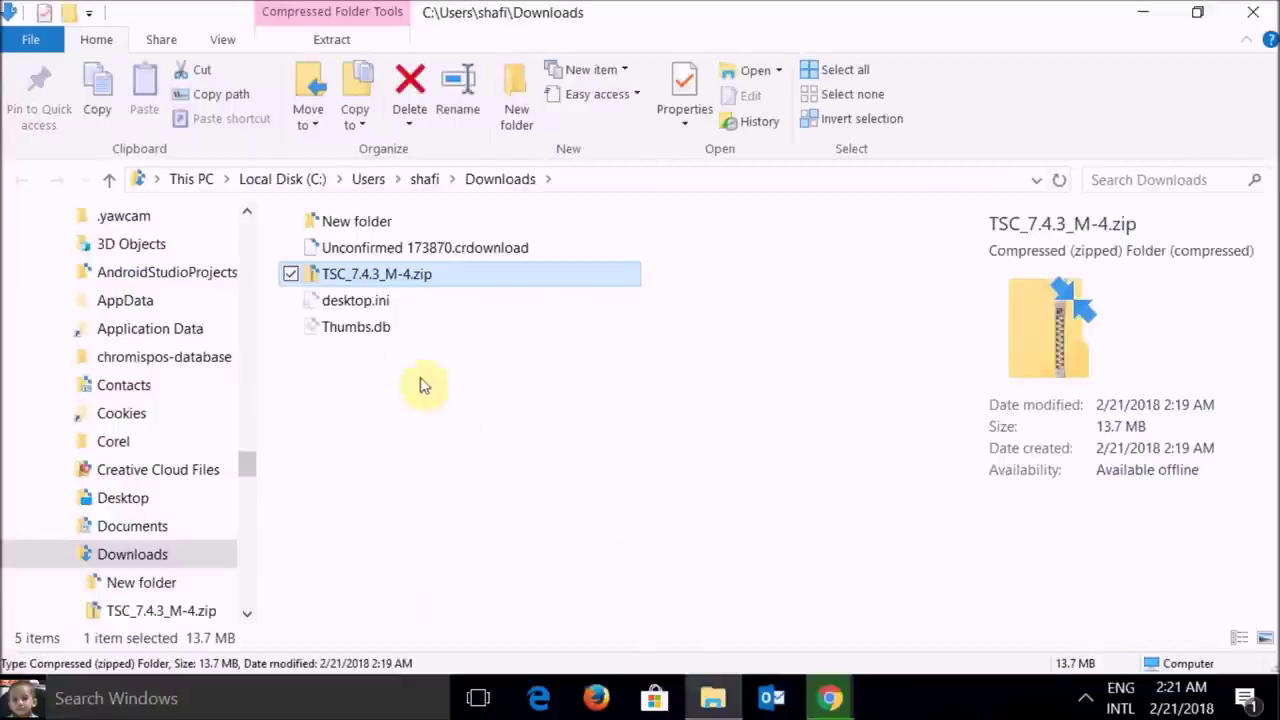
pyautogui.rightClick(383, 281)
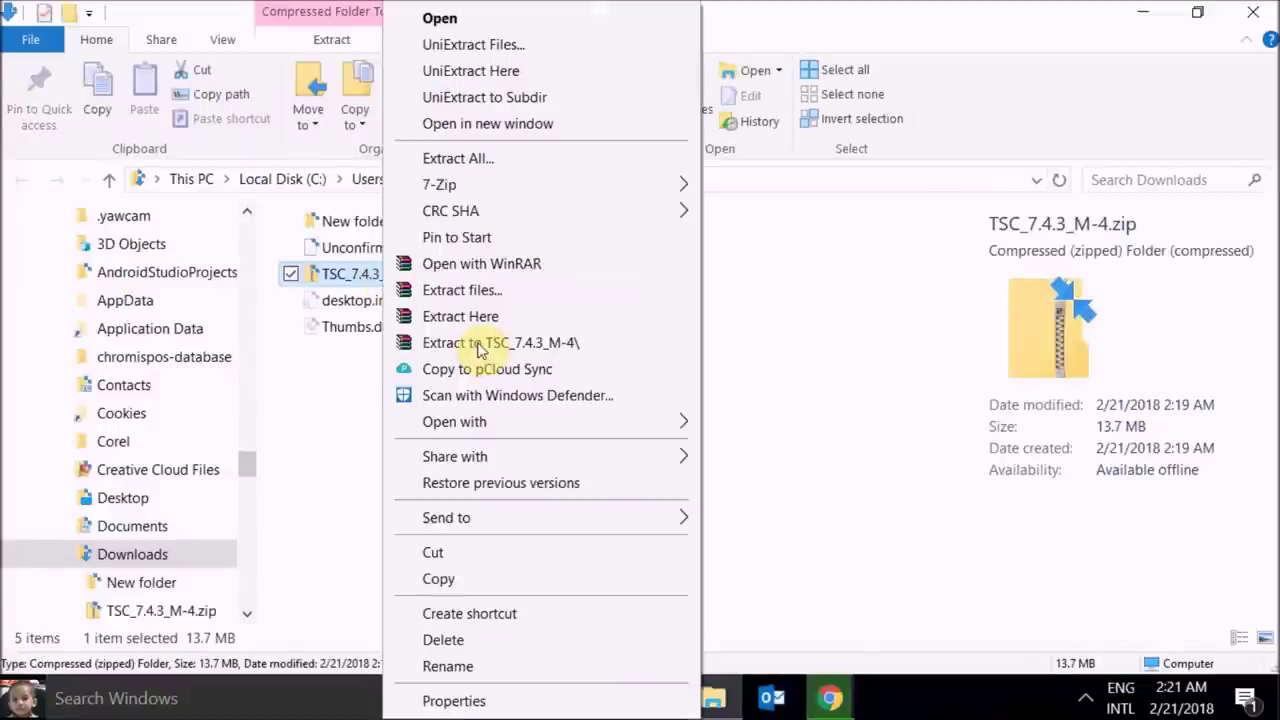
pyautogui.click(571, 345)
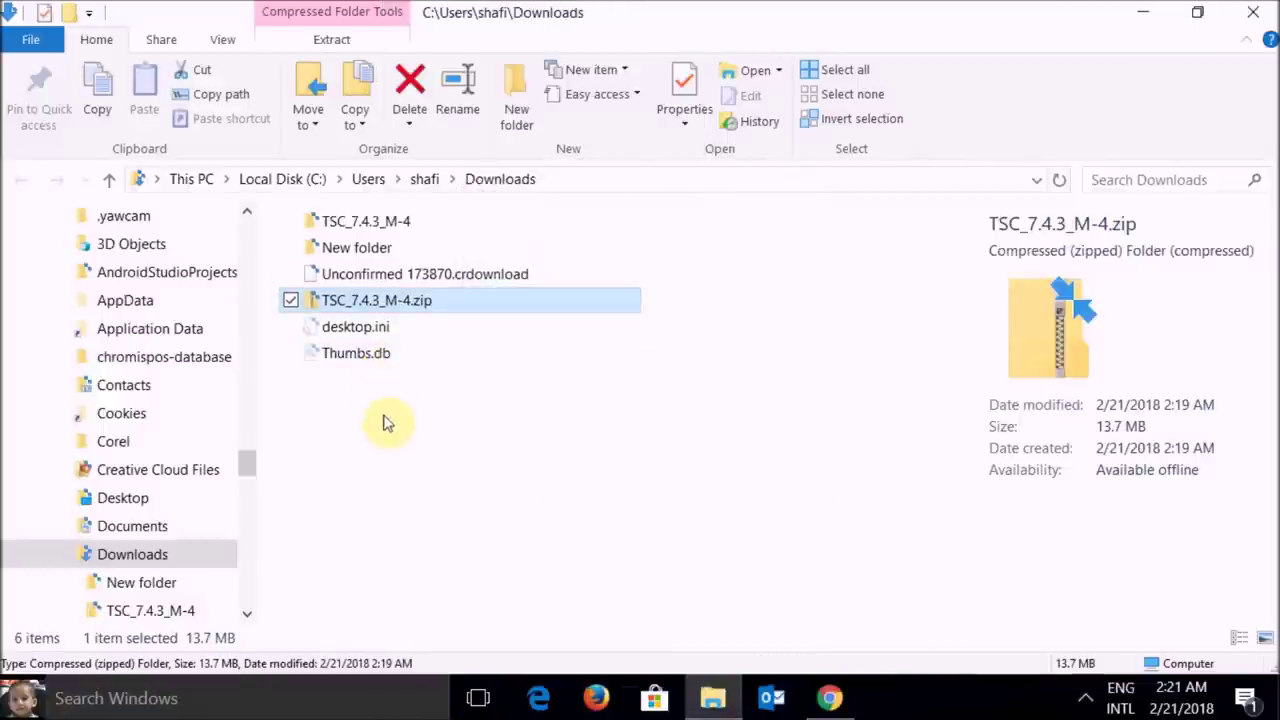
# Display the Downloads folder contents as large icons.
pyautogui.rightClick(488, 398)
pyautogui.moveTo(574, 327)
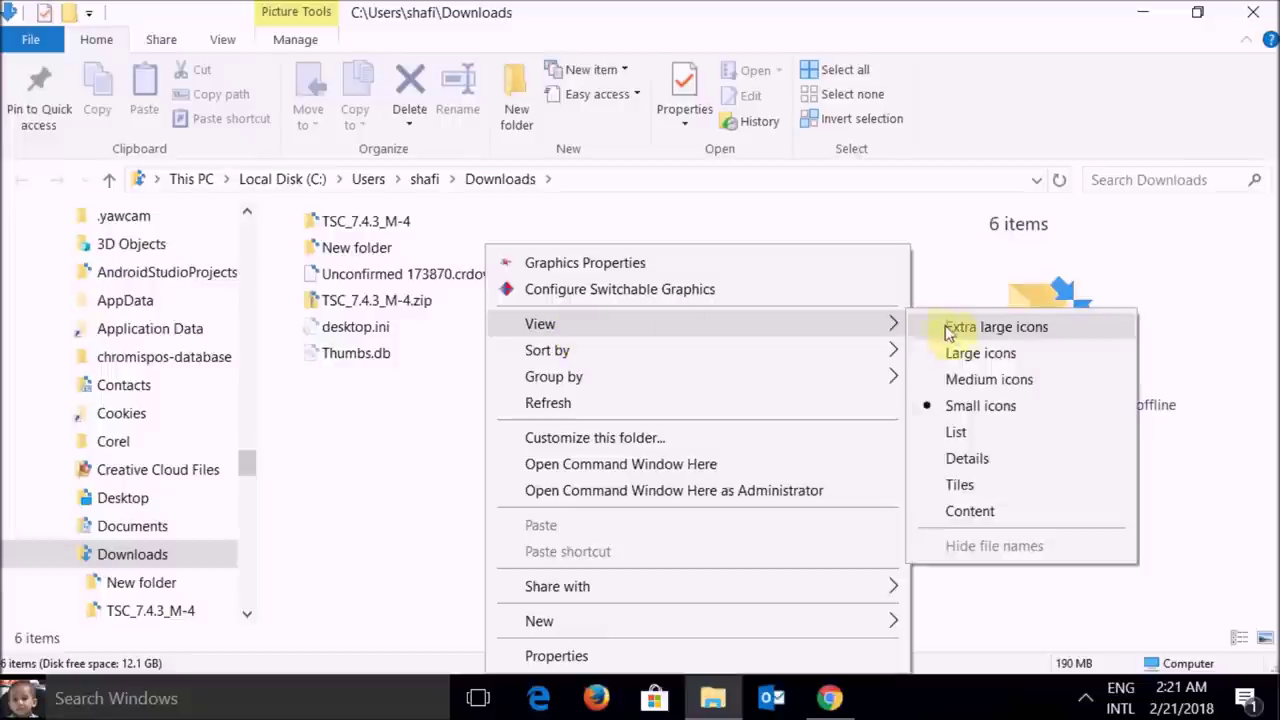
pyautogui.click(986, 351)
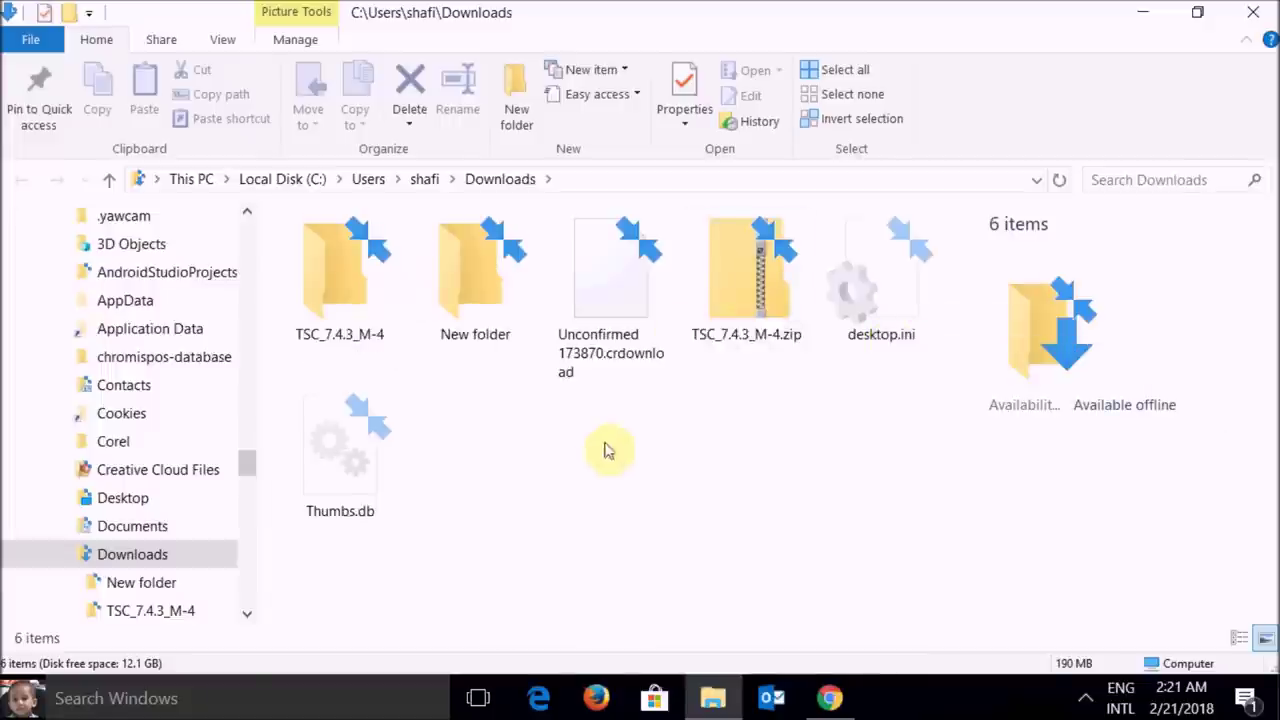
# Open the extracted TSC_7.4.3_M-4 folder and run the TSC_7.4.3_M-4.exe driver installer.
pyautogui.click(337, 330)
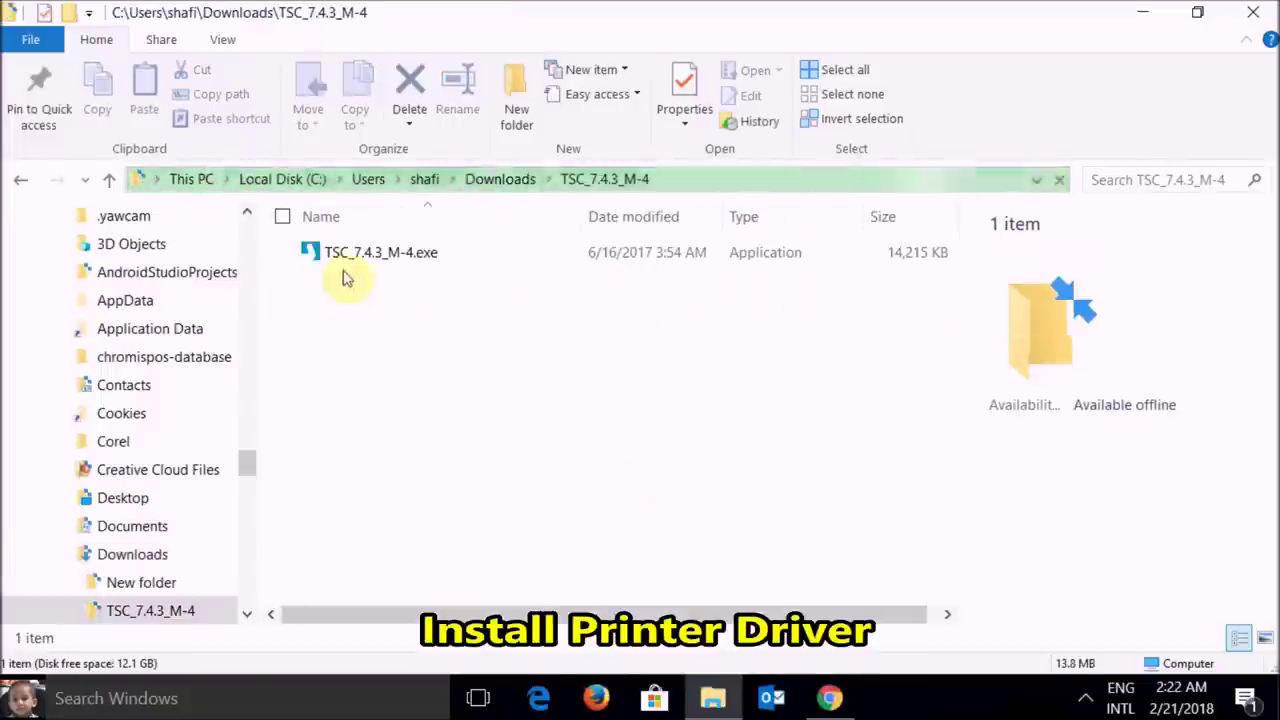
pyautogui.click(350, 257)
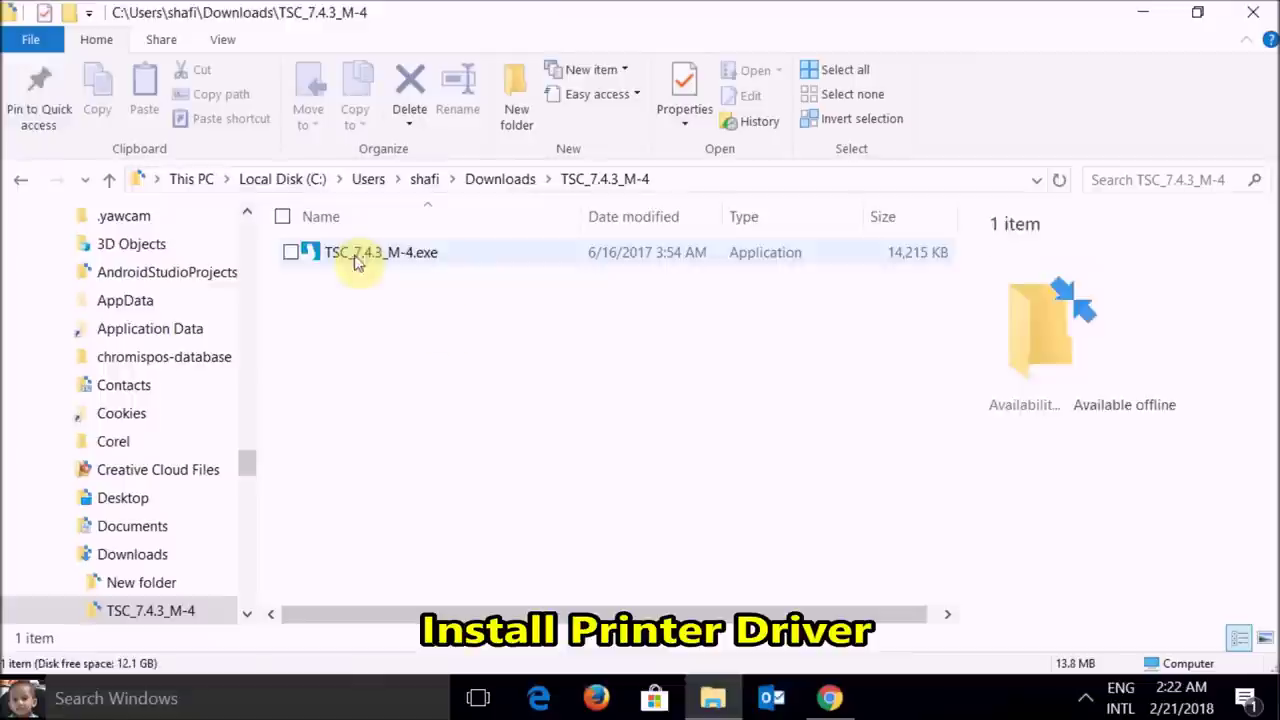
pyautogui.doubleClick(428, 252)
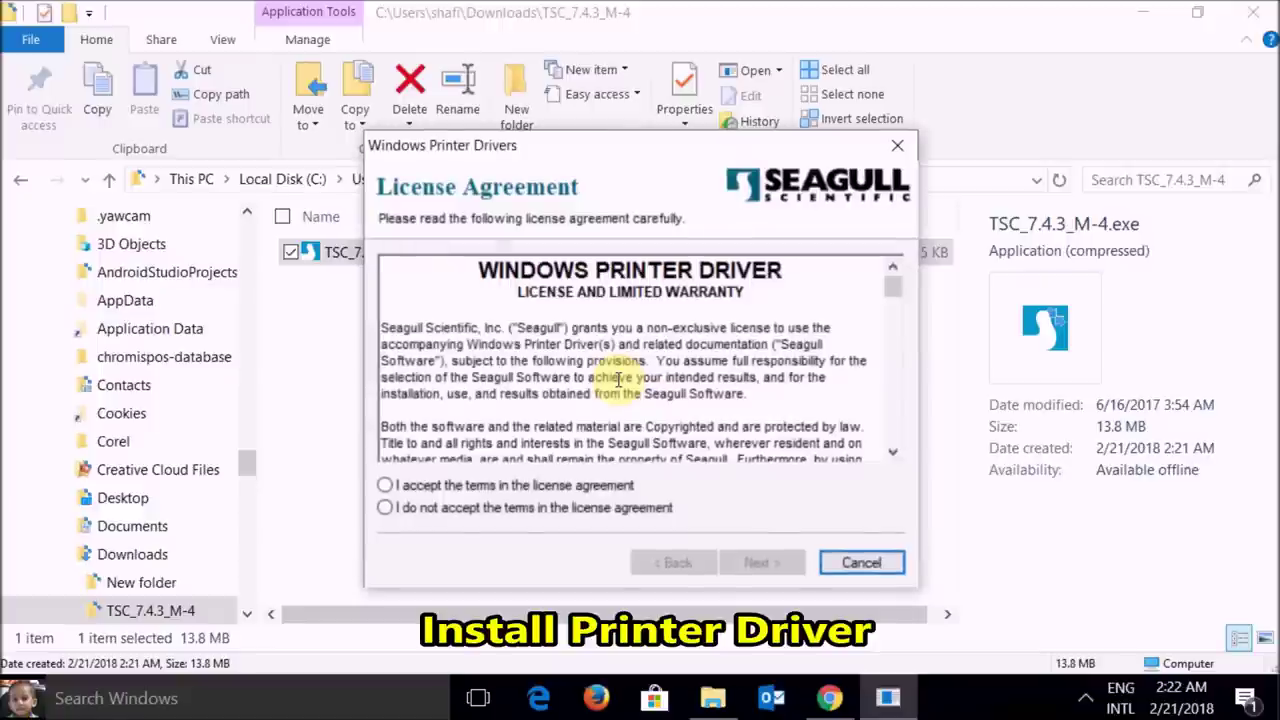
# Accept the license, unpack the drivers without reading the installation instructions, and allow the Seagull Driver Wizard to make changes.
pyautogui.click(392, 485)
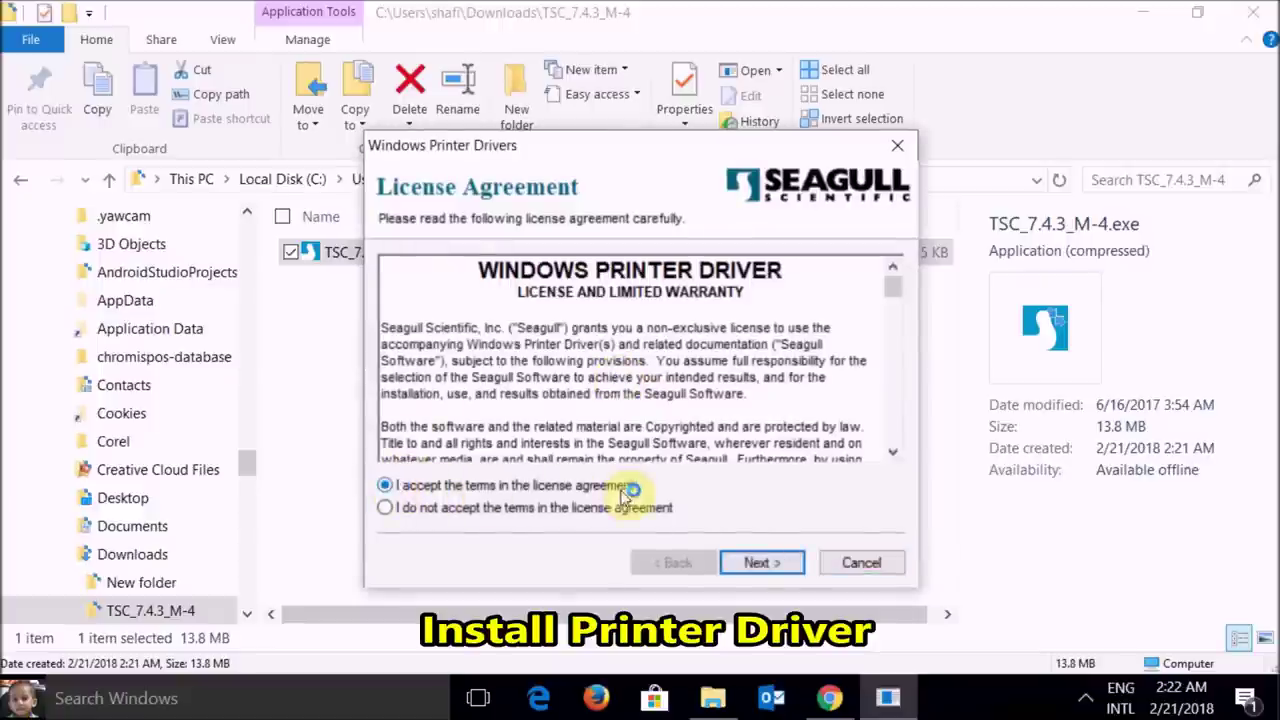
pyautogui.click(760, 563)
pyautogui.click(761, 564)
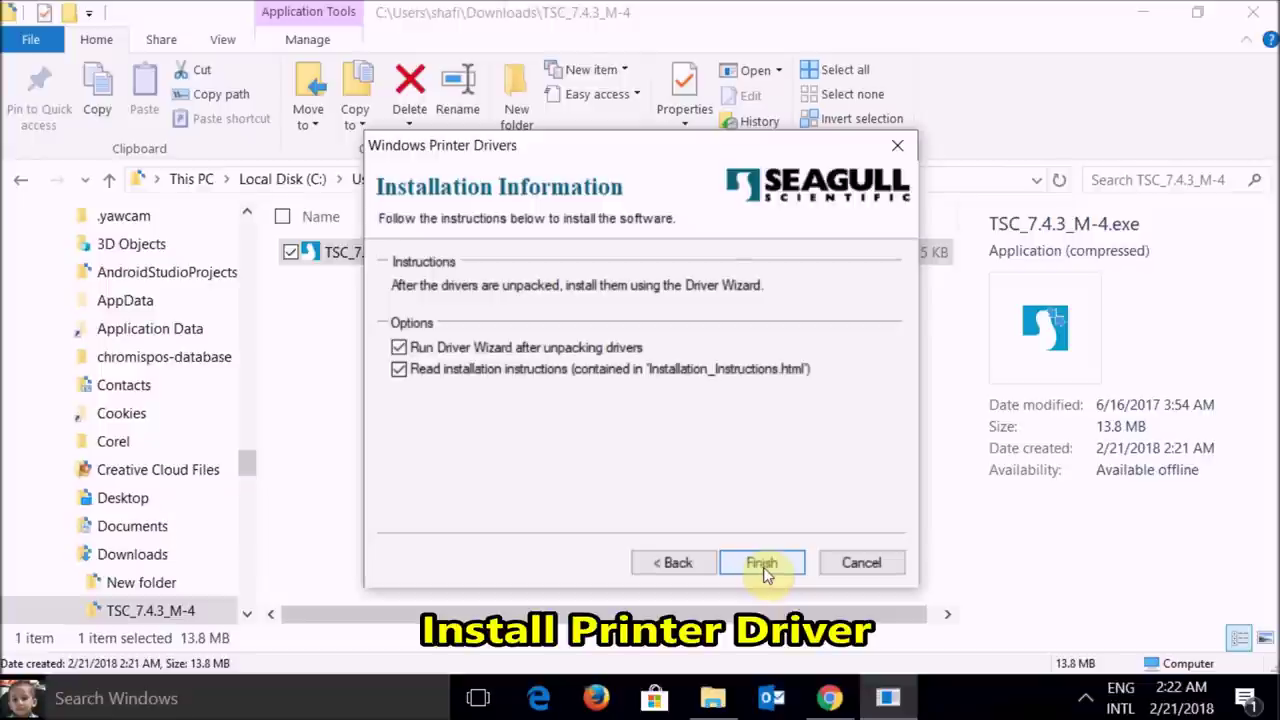
pyautogui.click(400, 369)
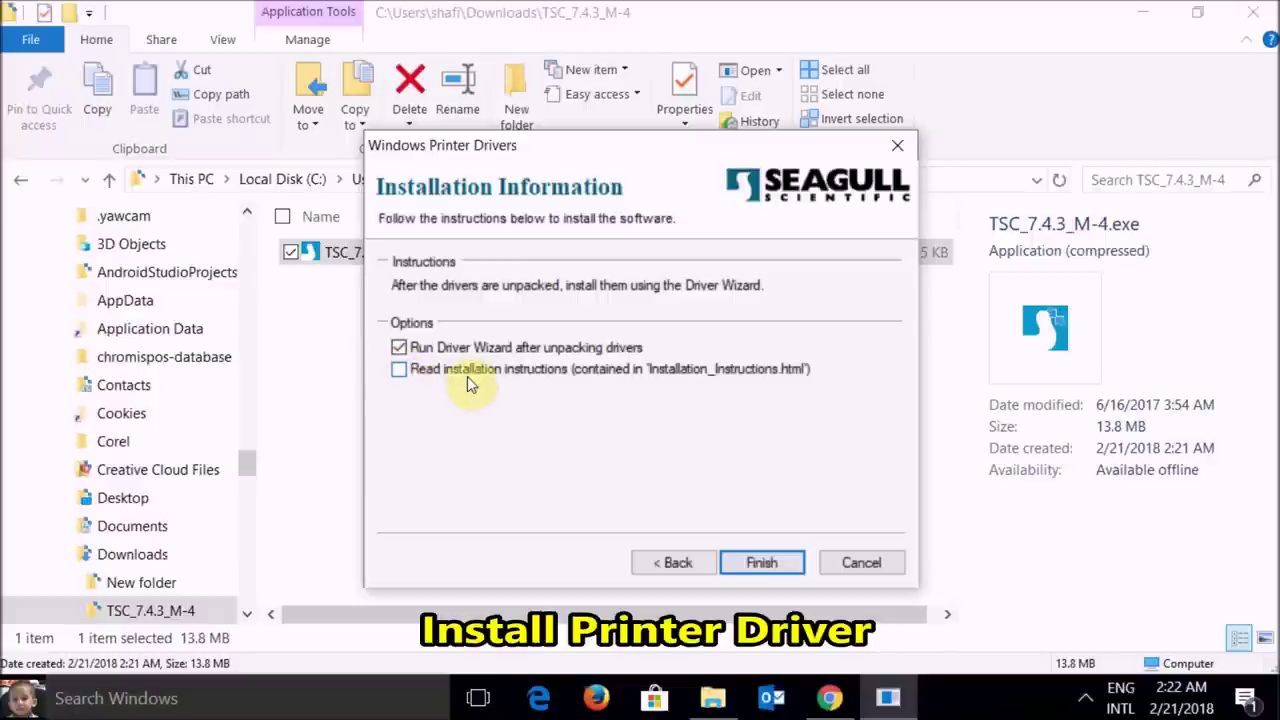
pyautogui.click(762, 563)
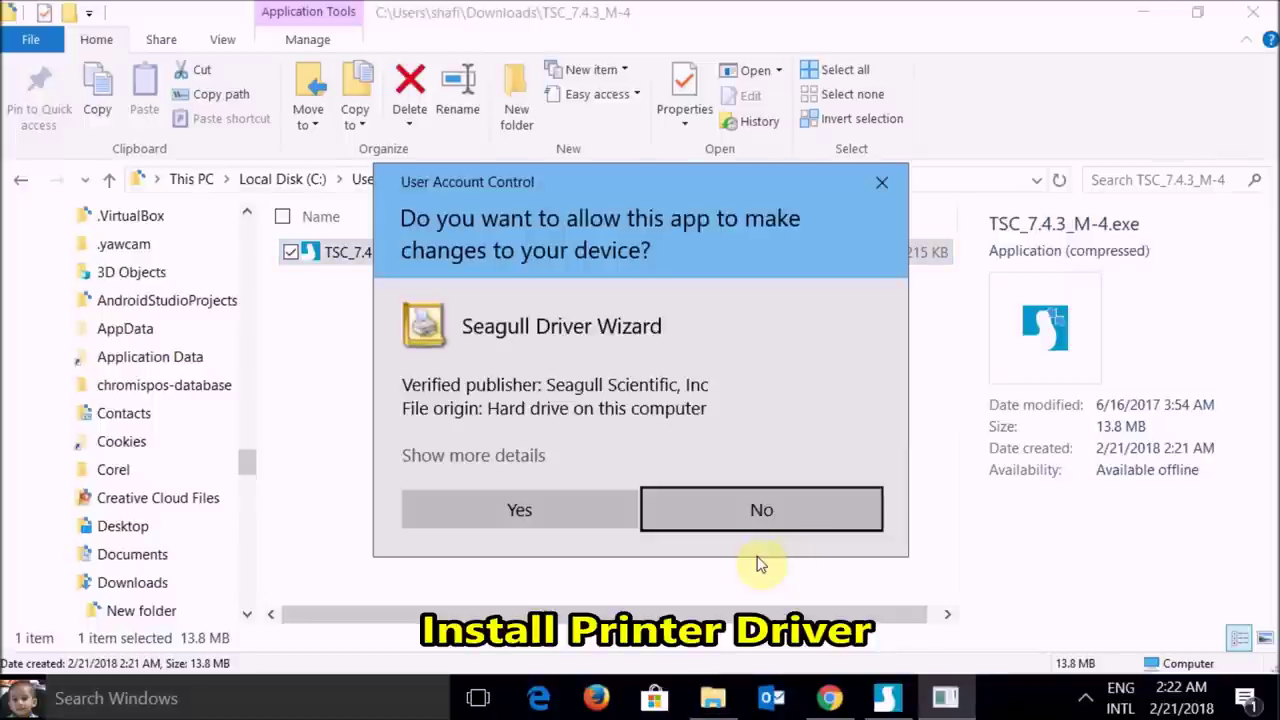
pyautogui.click(483, 518)
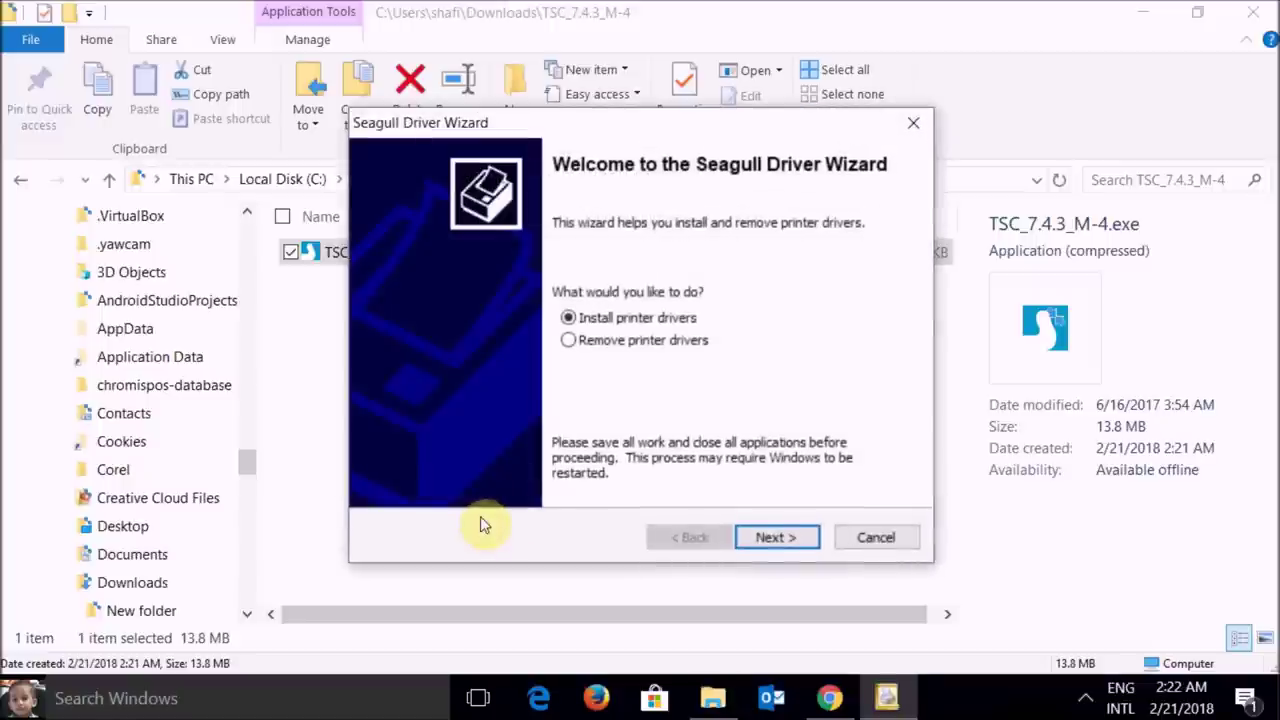
# Proceed with installing printer drivers and set the printer connection to Network (Ethernet or WiFi).
pyautogui.click(775, 537)
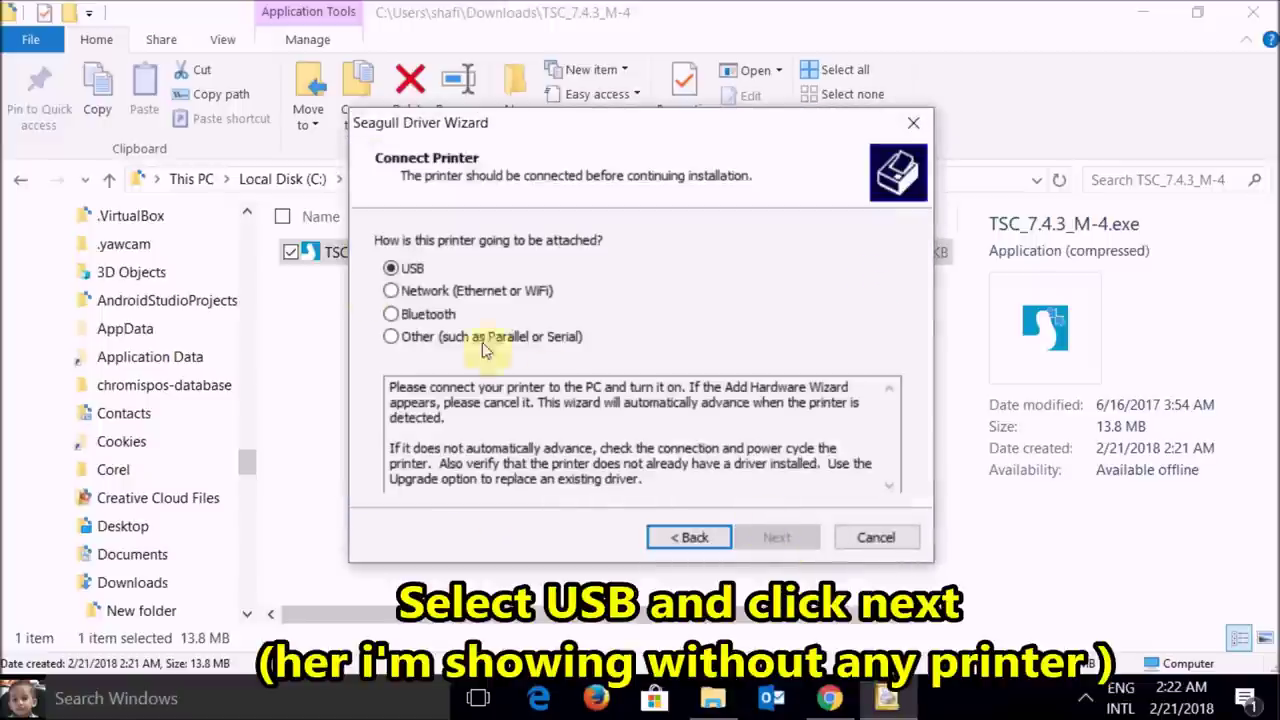
pyautogui.click(392, 291)
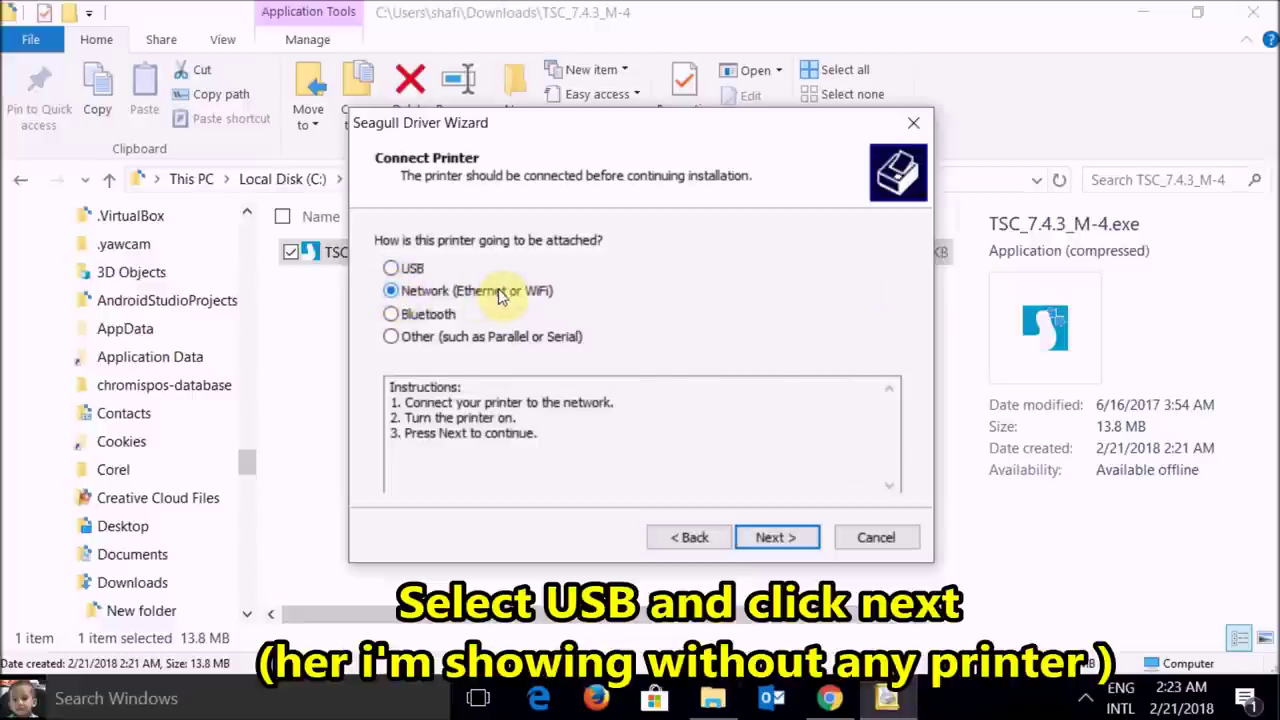
pyautogui.click(781, 537)
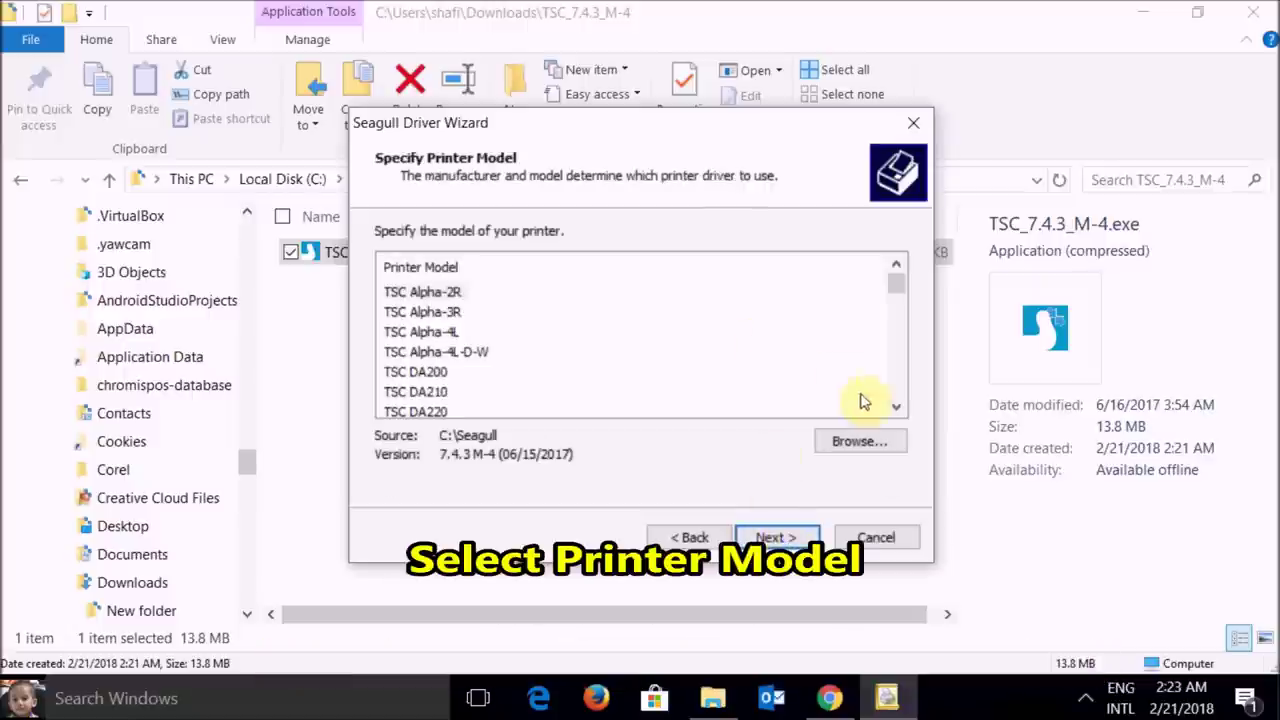
# Specify TSC TE244 as the printer model and continue to the port selection.
pyautogui.click(896, 408)
pyautogui.click(896, 410)
pyautogui.click(896, 410)
pyautogui.click(896, 410)
pyautogui.click(896, 410)
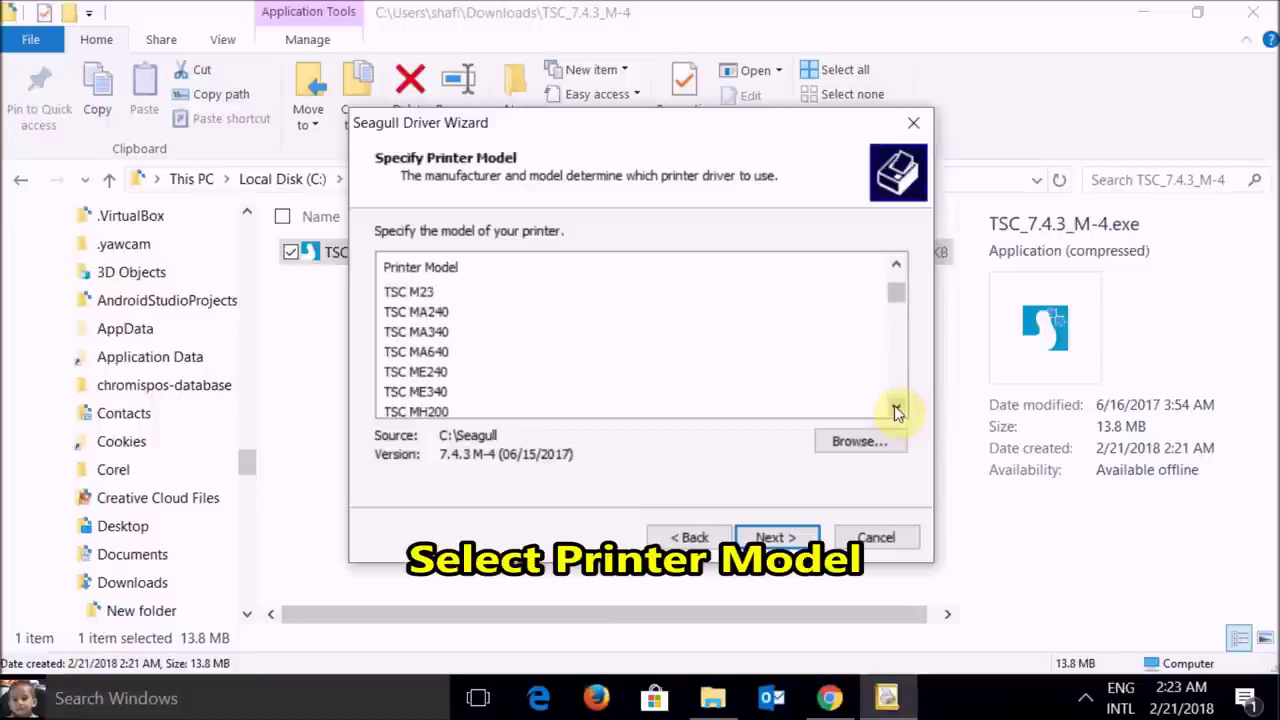
pyautogui.click(896, 410)
pyautogui.click(896, 410)
pyautogui.click(896, 410)
pyautogui.click(896, 410)
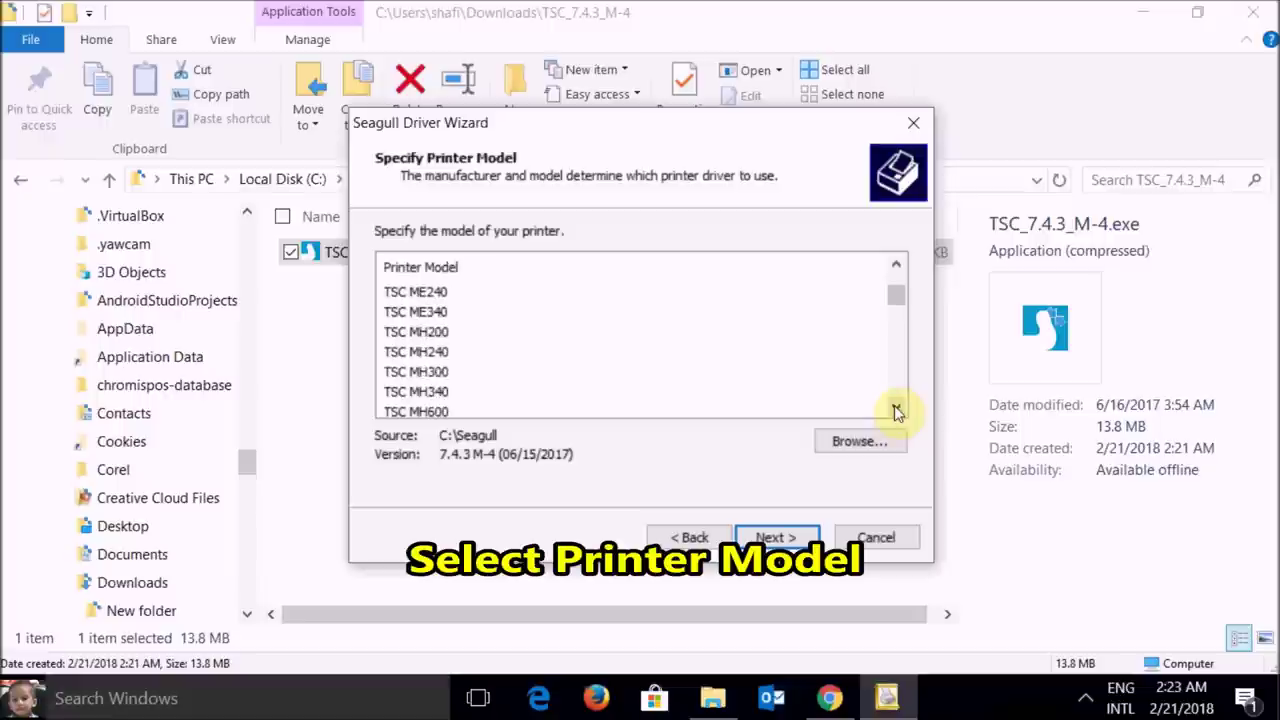
pyautogui.click(896, 410)
pyautogui.click(896, 410)
pyautogui.click(896, 410)
pyautogui.click(896, 410)
pyautogui.click(896, 410)
pyautogui.click(896, 410)
pyautogui.click(896, 410)
pyautogui.click(896, 410)
pyautogui.click(896, 410)
pyautogui.click(896, 410)
pyautogui.click(896, 410)
pyautogui.click(896, 410)
pyautogui.click(896, 410)
pyautogui.click(896, 410)
pyautogui.click(896, 410)
pyautogui.click(896, 410)
pyautogui.click(896, 410)
pyautogui.click(896, 410)
pyautogui.click(896, 410)
pyautogui.click(896, 410)
pyautogui.click(896, 410)
pyautogui.click(896, 410)
pyautogui.click(896, 410)
pyautogui.click(896, 410)
pyautogui.click(896, 410)
pyautogui.click(896, 410)
pyautogui.click(896, 410)
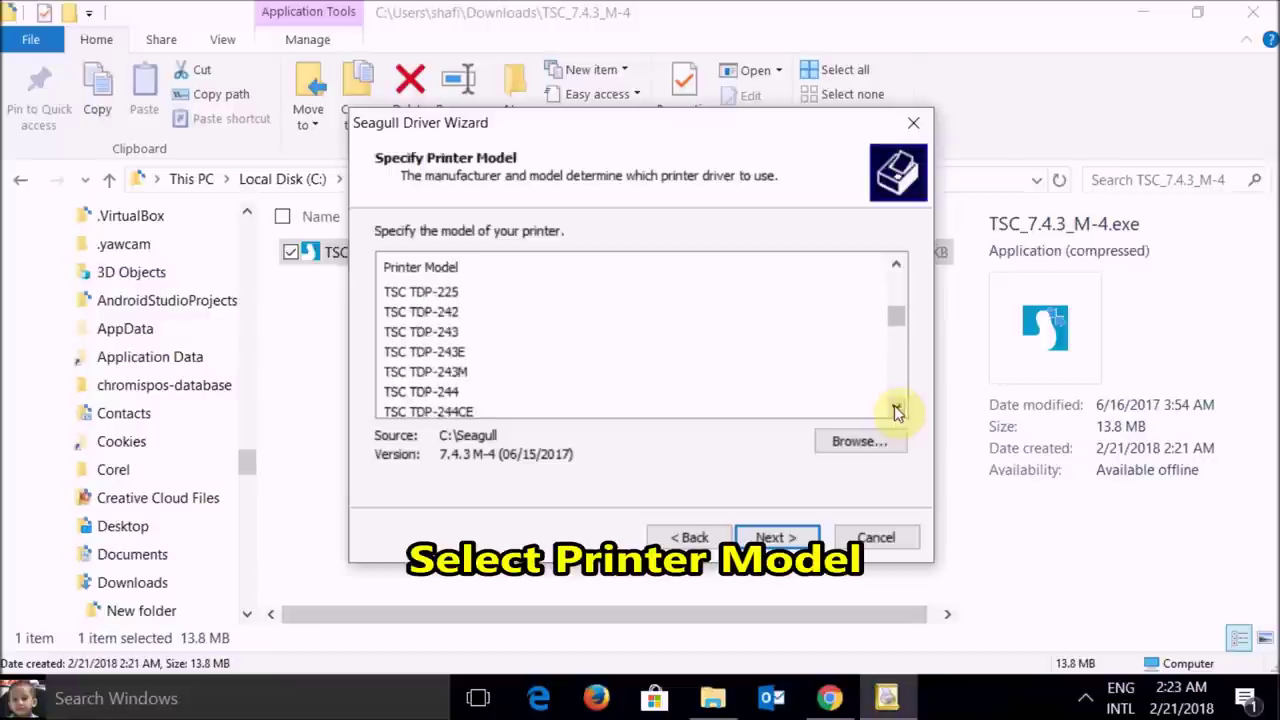
pyautogui.click(896, 410)
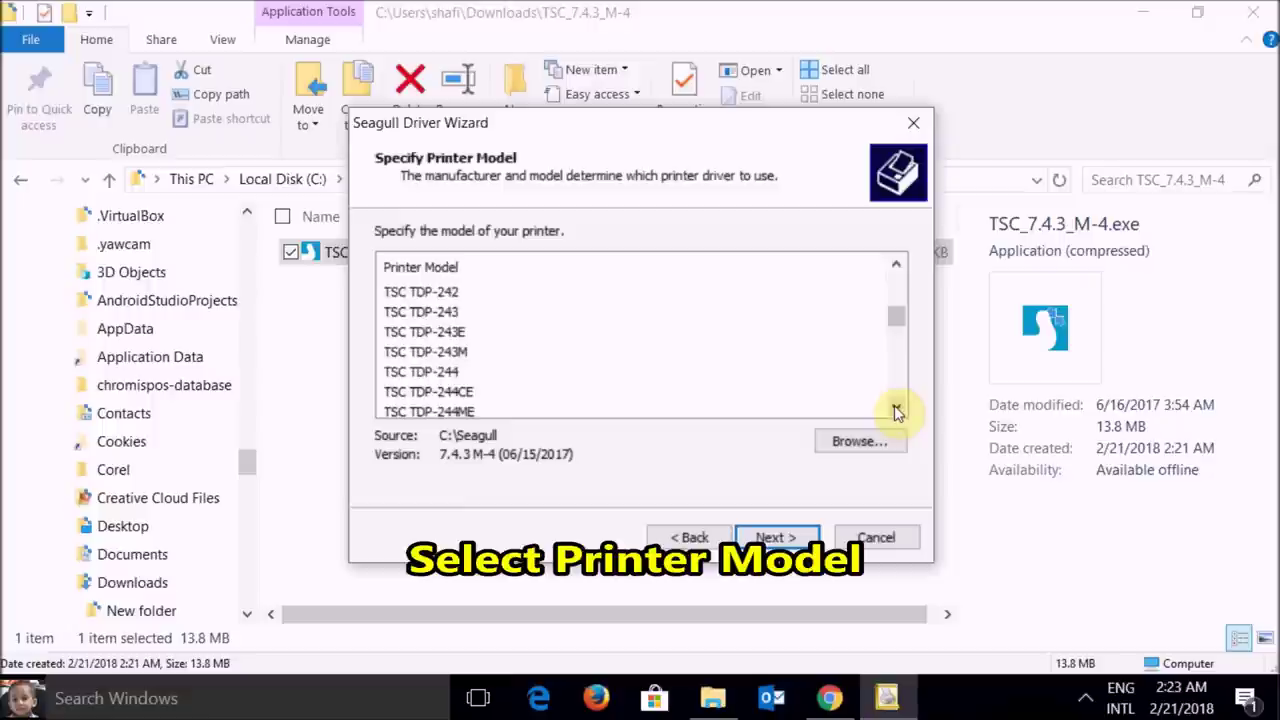
pyautogui.moveTo(896, 410); pyautogui.dragTo(896, 410)
pyautogui.click(415, 332)
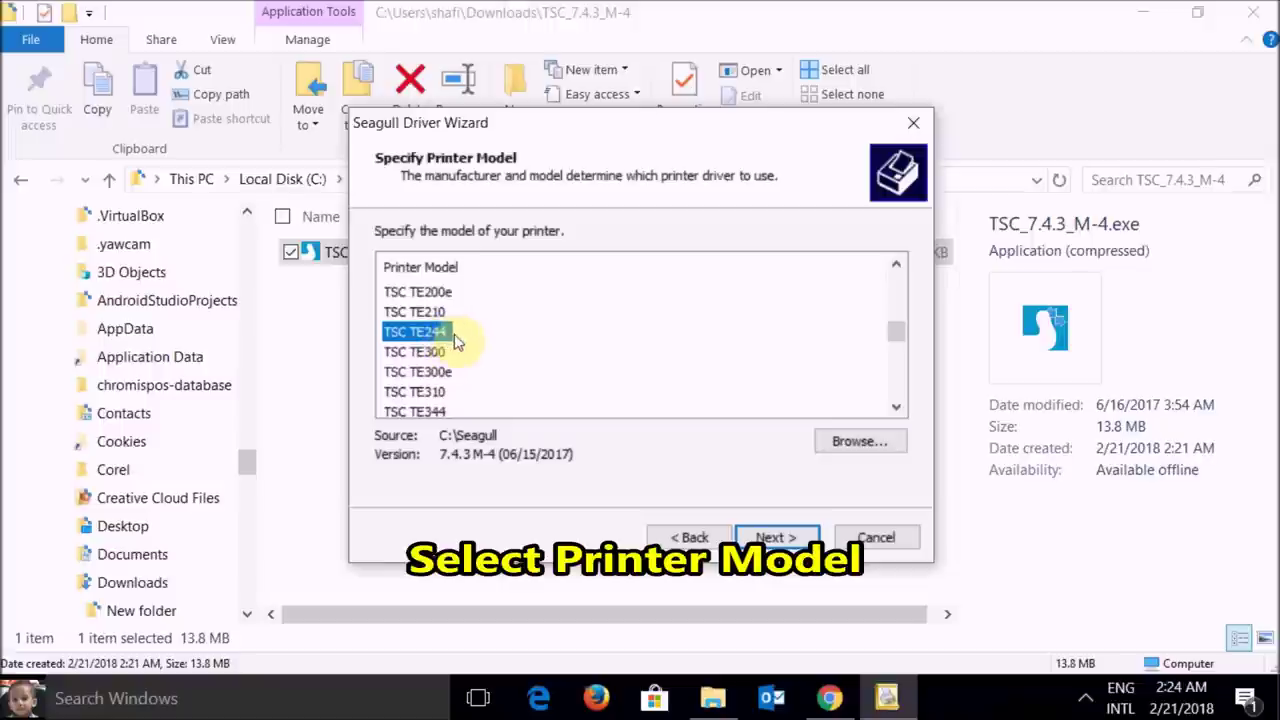
pyautogui.click(766, 540)
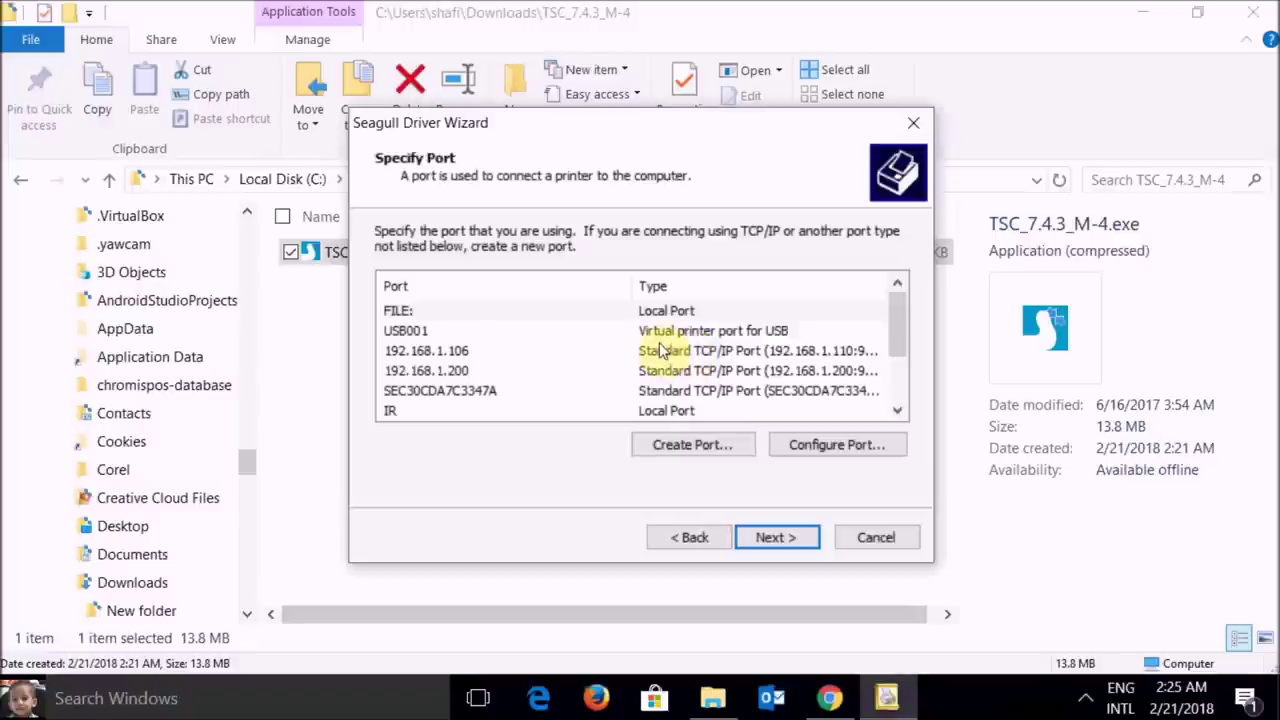
# Assign the 192.168.1.106 TCP/IP port and keep the printer name TSC TE244 without sharing the printer.
pyautogui.click(460, 358)
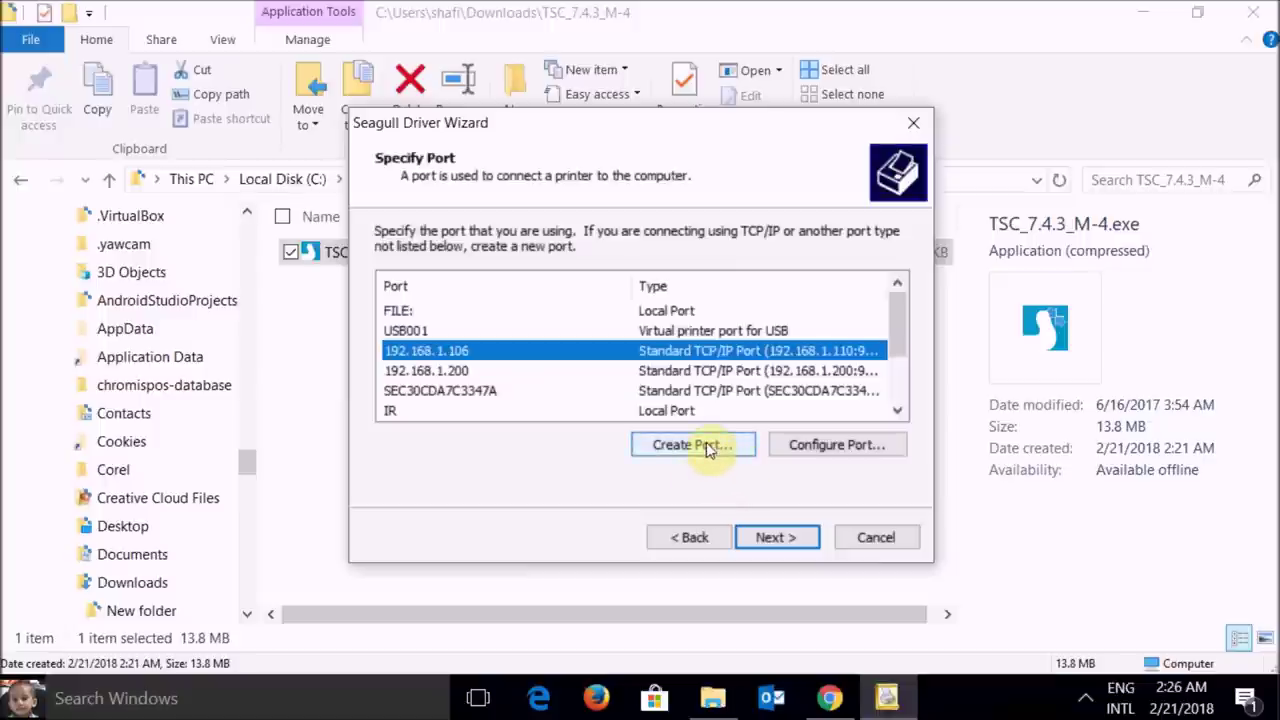
pyautogui.click(757, 540)
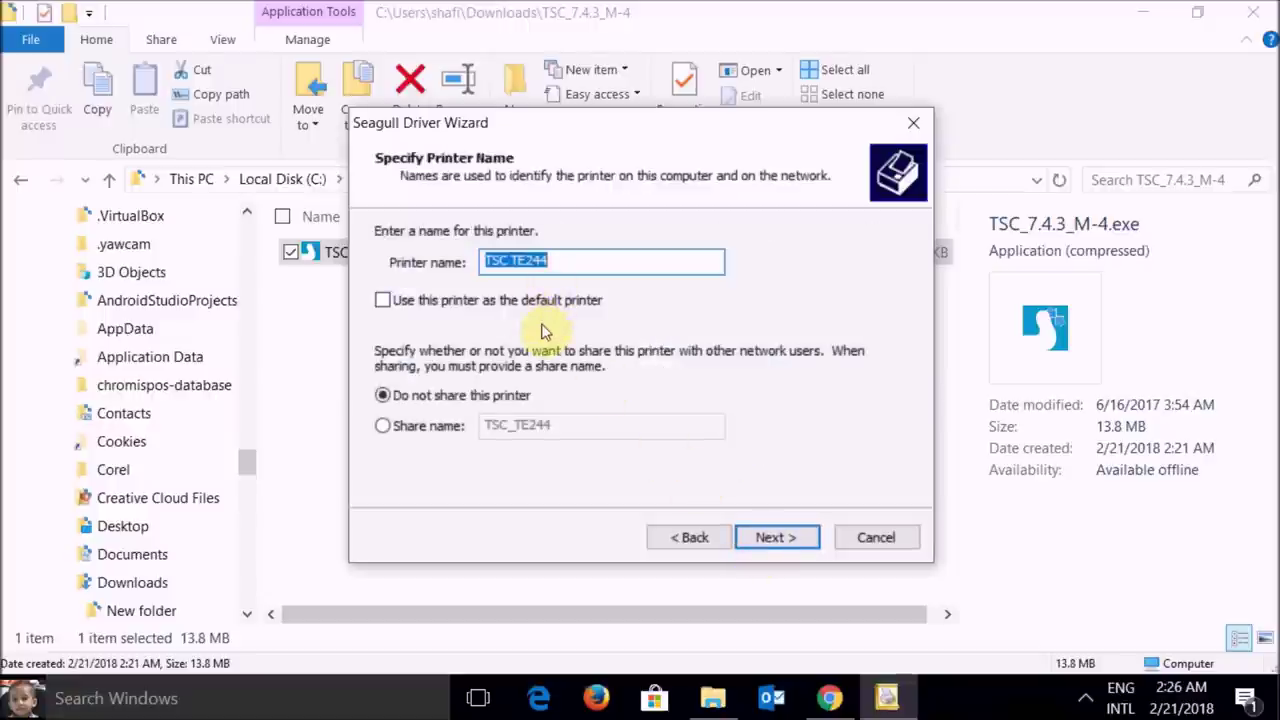
pyautogui.click(760, 540)
# Start the driver installation, approve the TSC Printers device software from Seagull Scientific, and close the completed wizard.
pyautogui.click(768, 540)
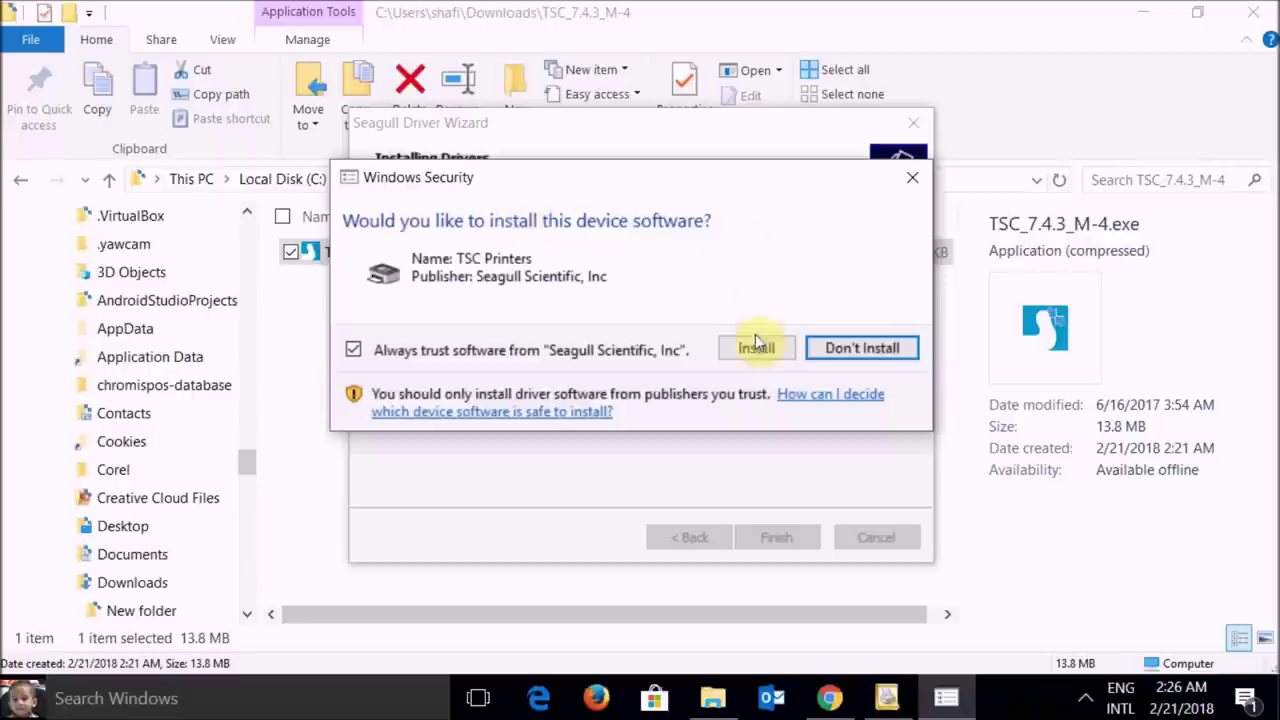
pyautogui.click(756, 348)
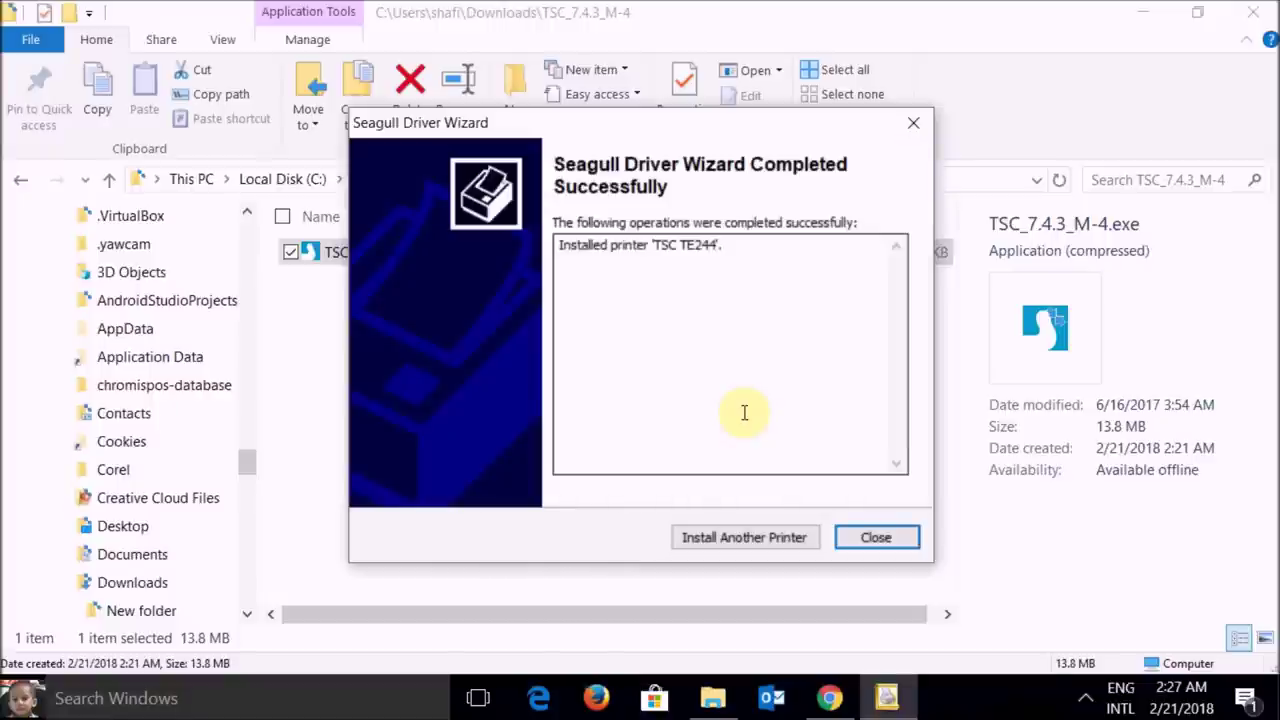
pyautogui.click(870, 537)
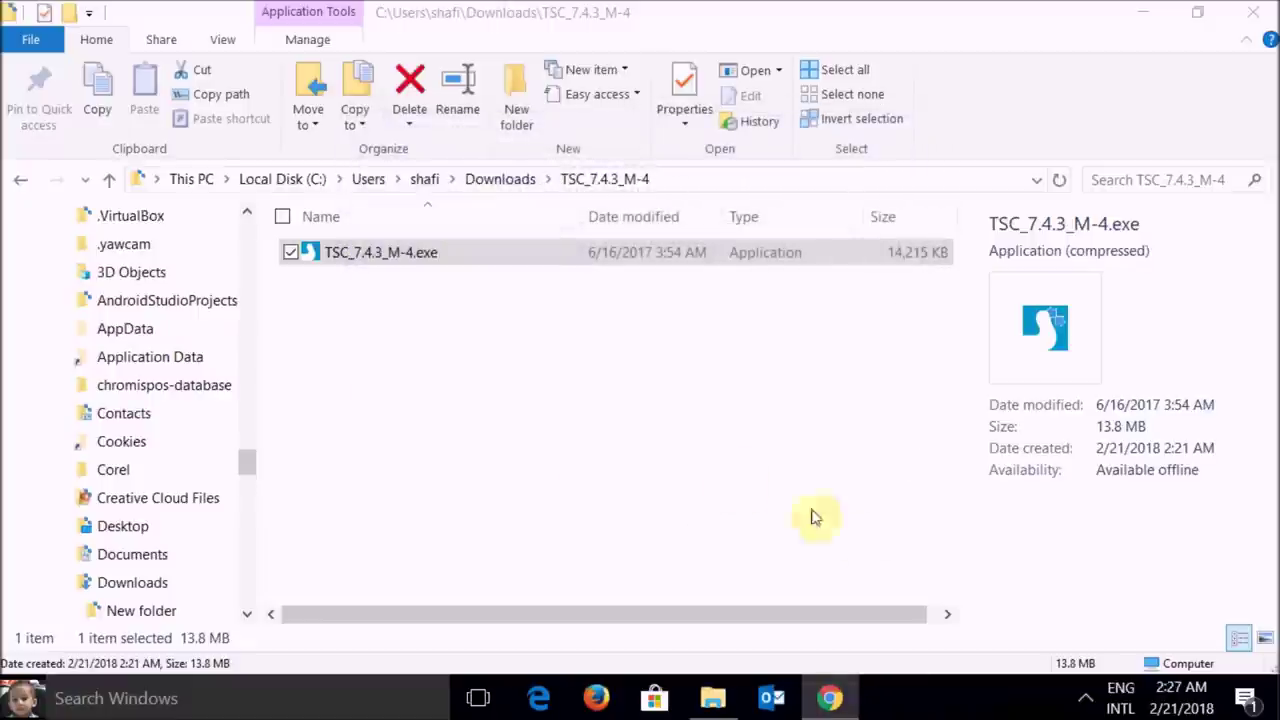
# Run BT2016_R4_3127_UL_TSC.exe from the Downloads folder with device changes allowed, in English (United States), and install the required components.
pyautogui.click(673, 450)
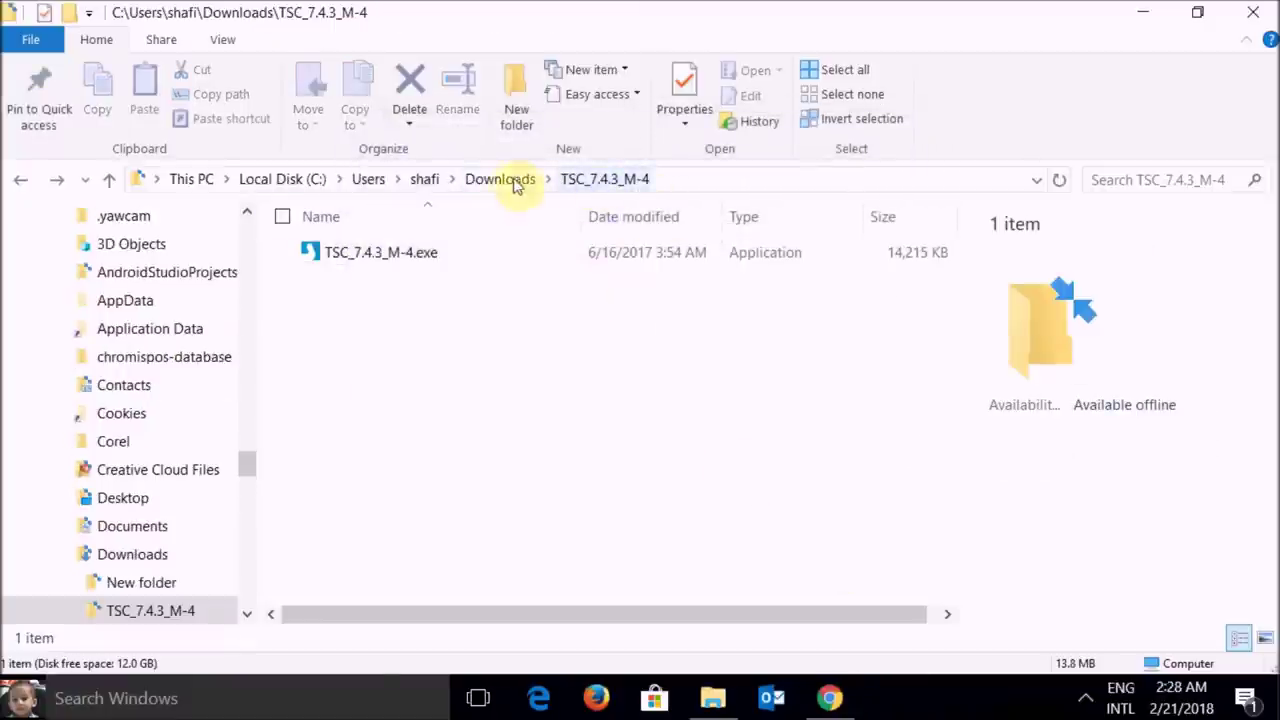
pyautogui.click(500, 180)
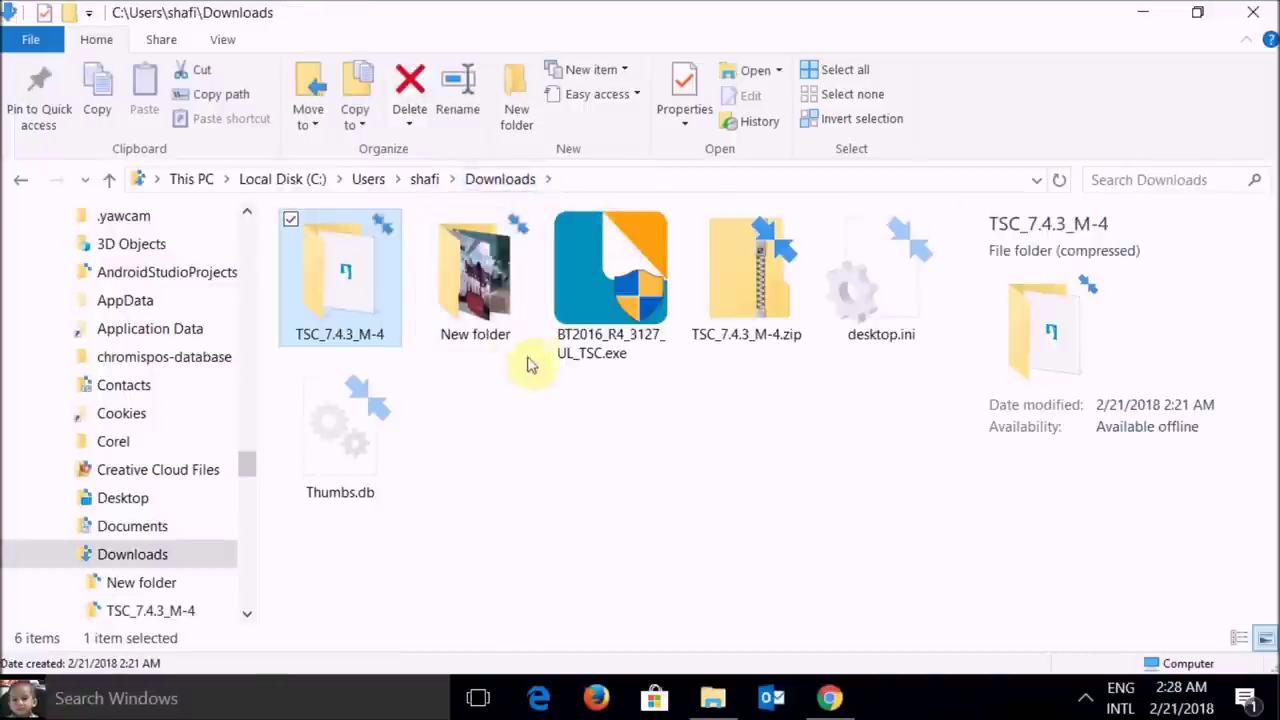
pyautogui.doubleClick(605, 320)
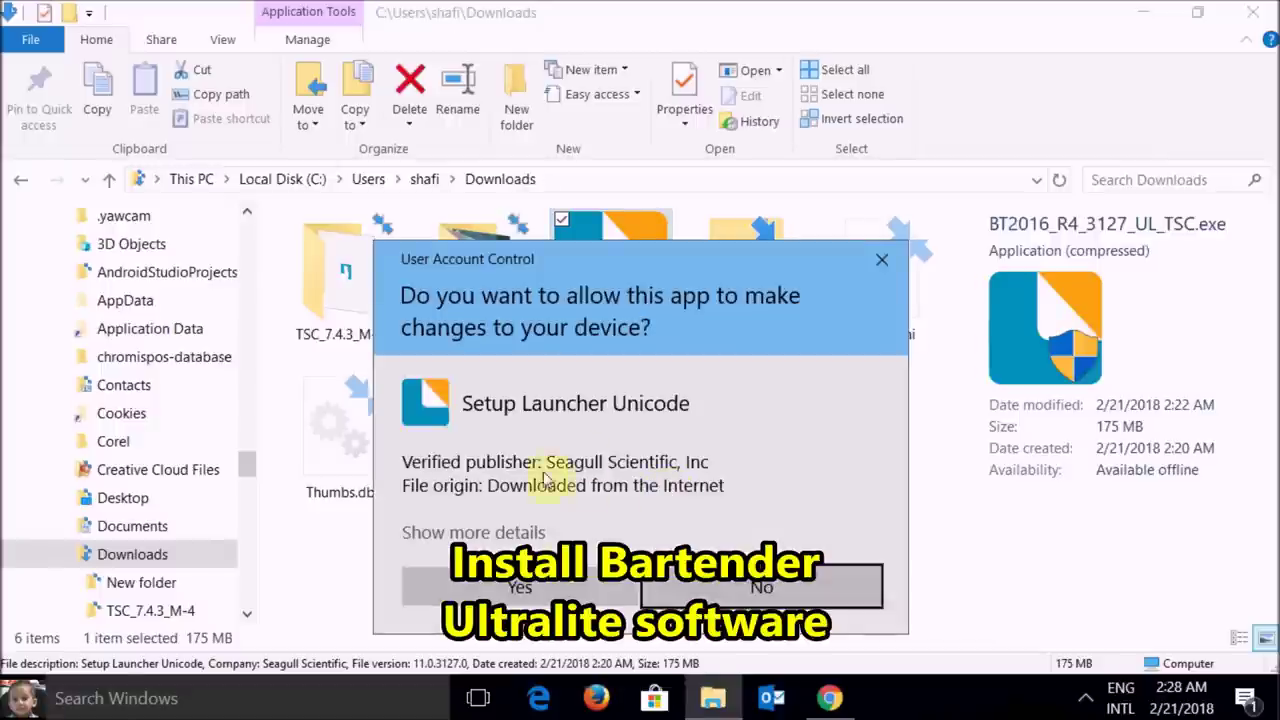
pyautogui.click(514, 588)
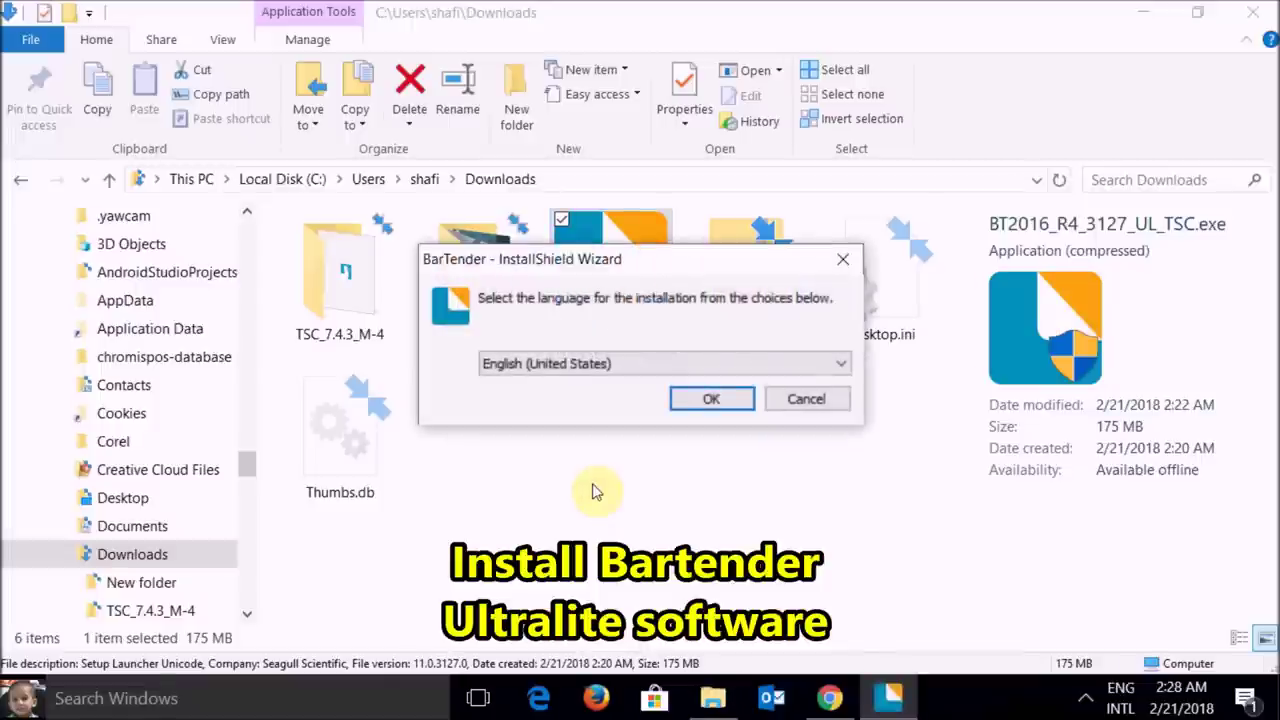
pyautogui.click(710, 398)
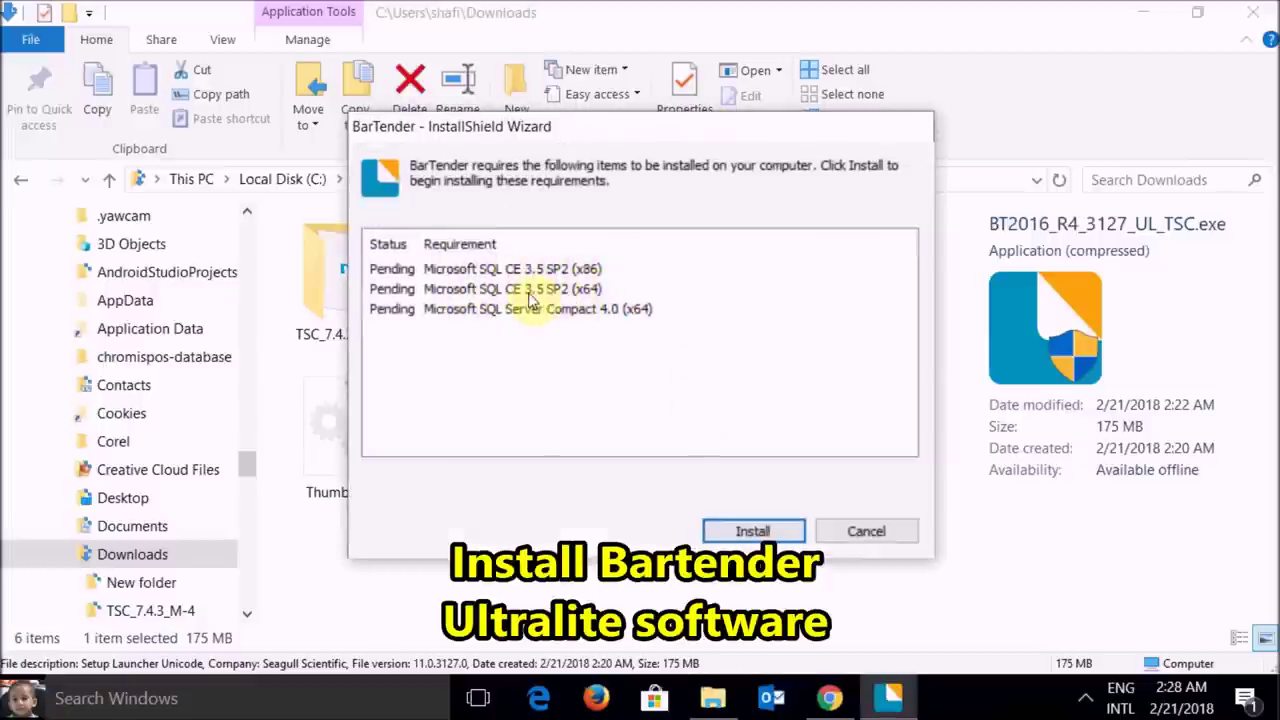
pyautogui.click(741, 533)
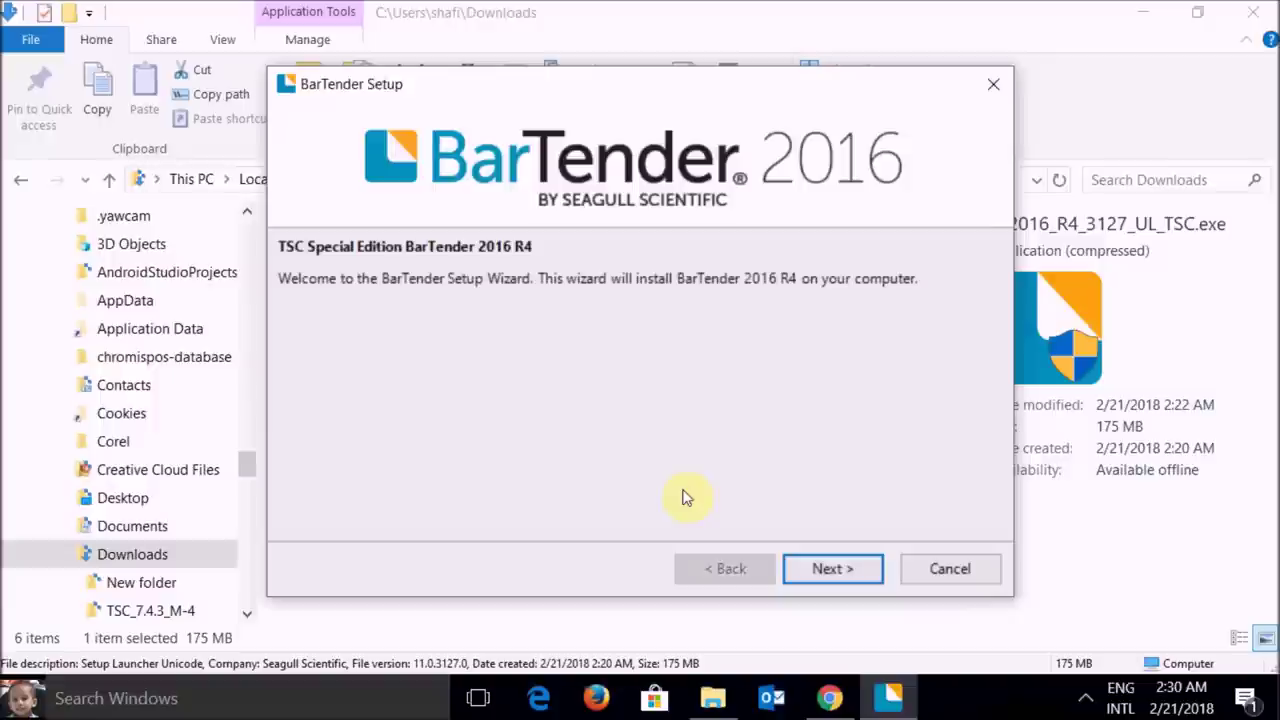
# Accept the BarTender license agreement and install BarTender Designer and Sample Documents in the default BarTender UltraLite folder.
pyautogui.click(829, 569)
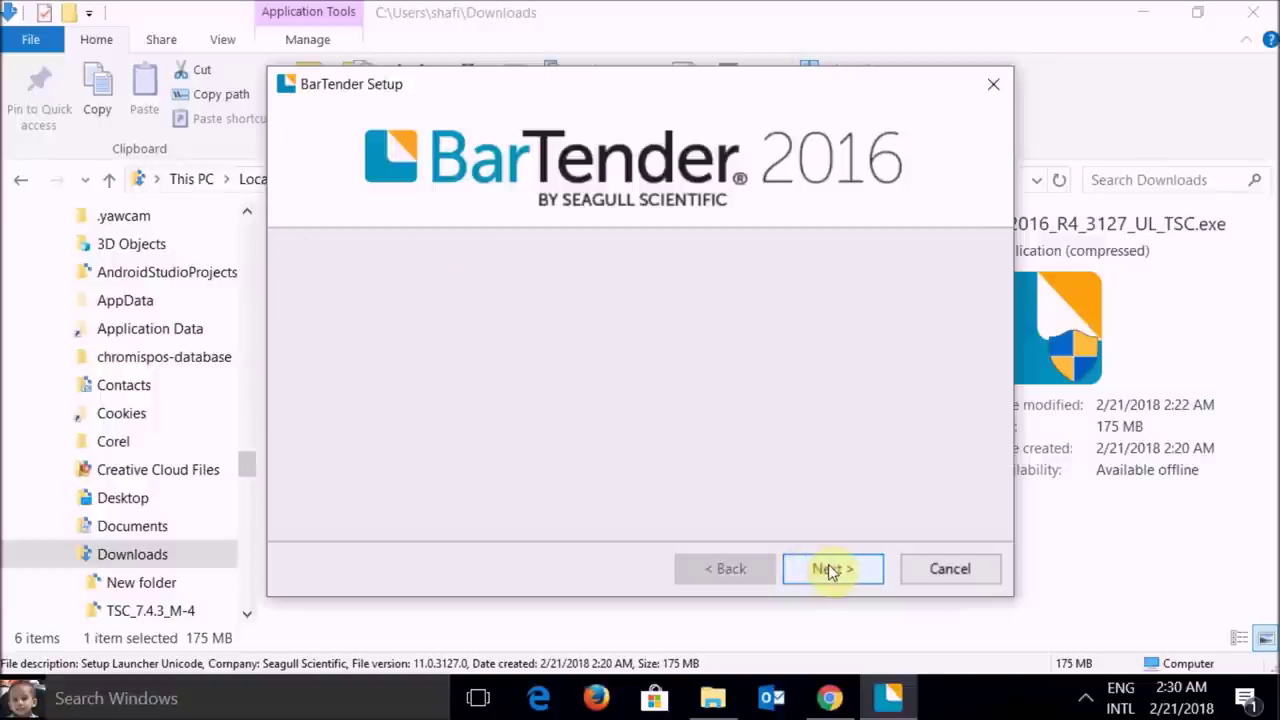
pyautogui.click(300, 519)
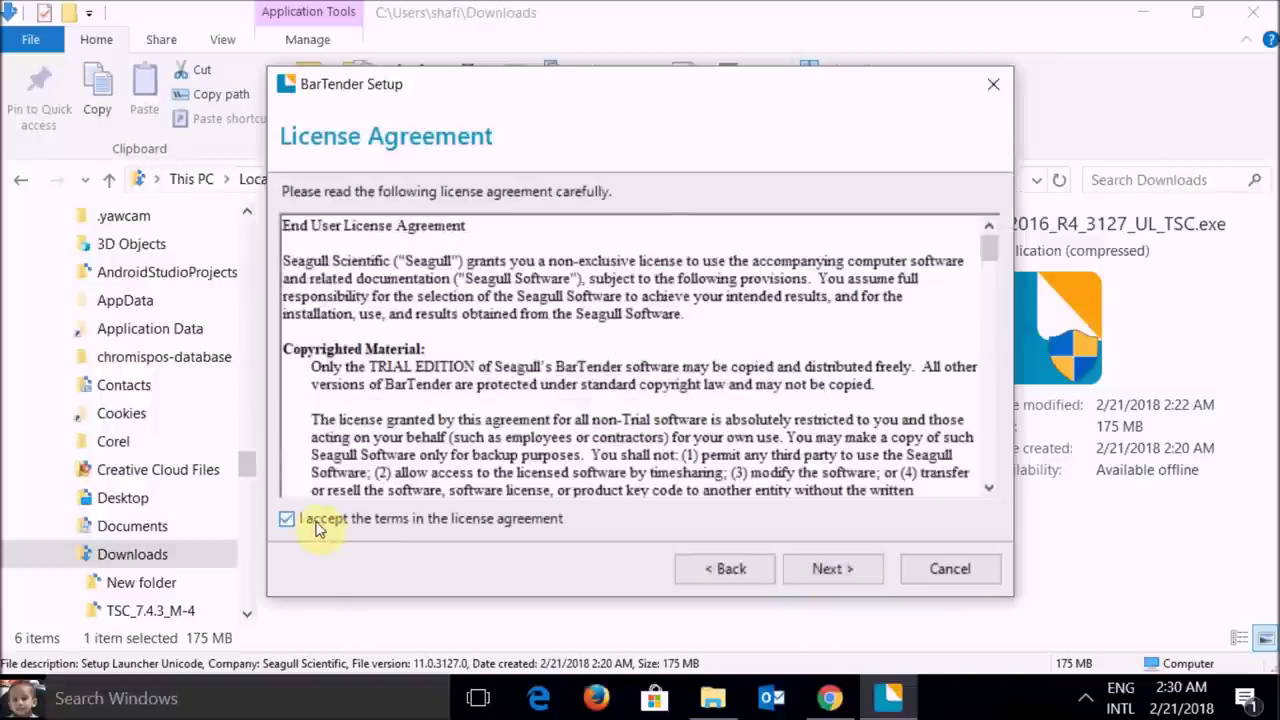
pyautogui.click(834, 572)
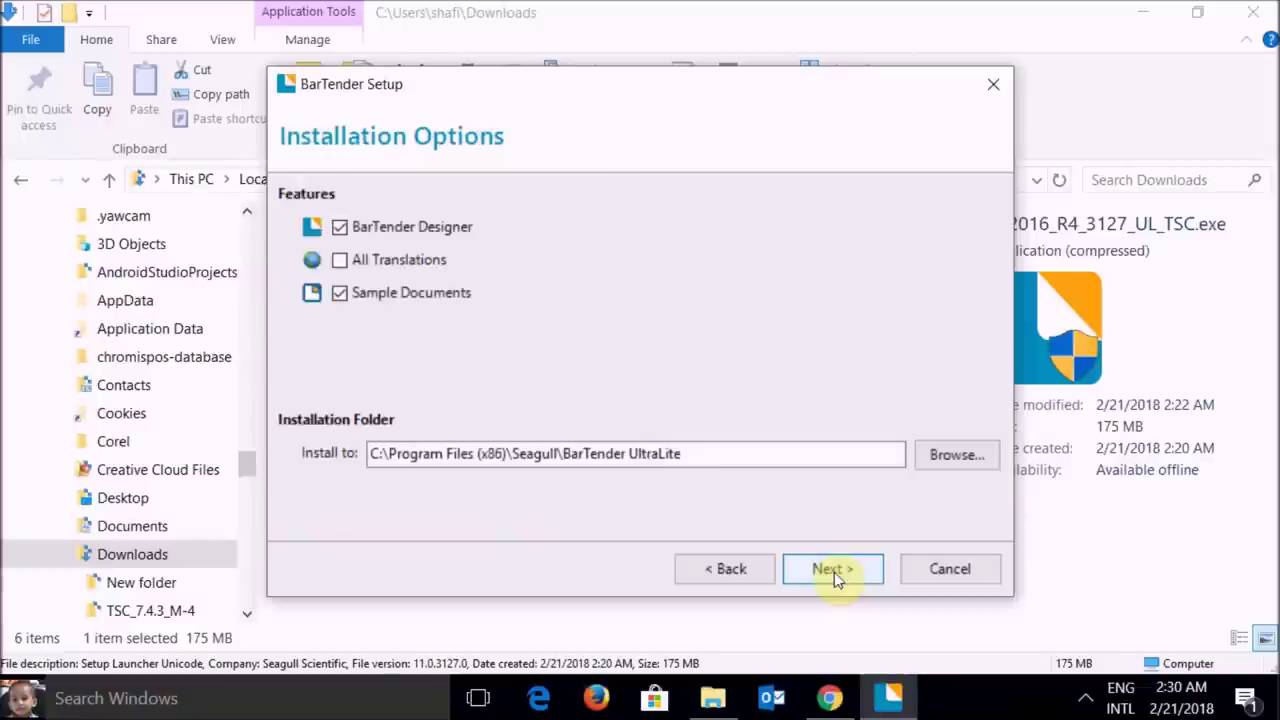
pyautogui.click(834, 572)
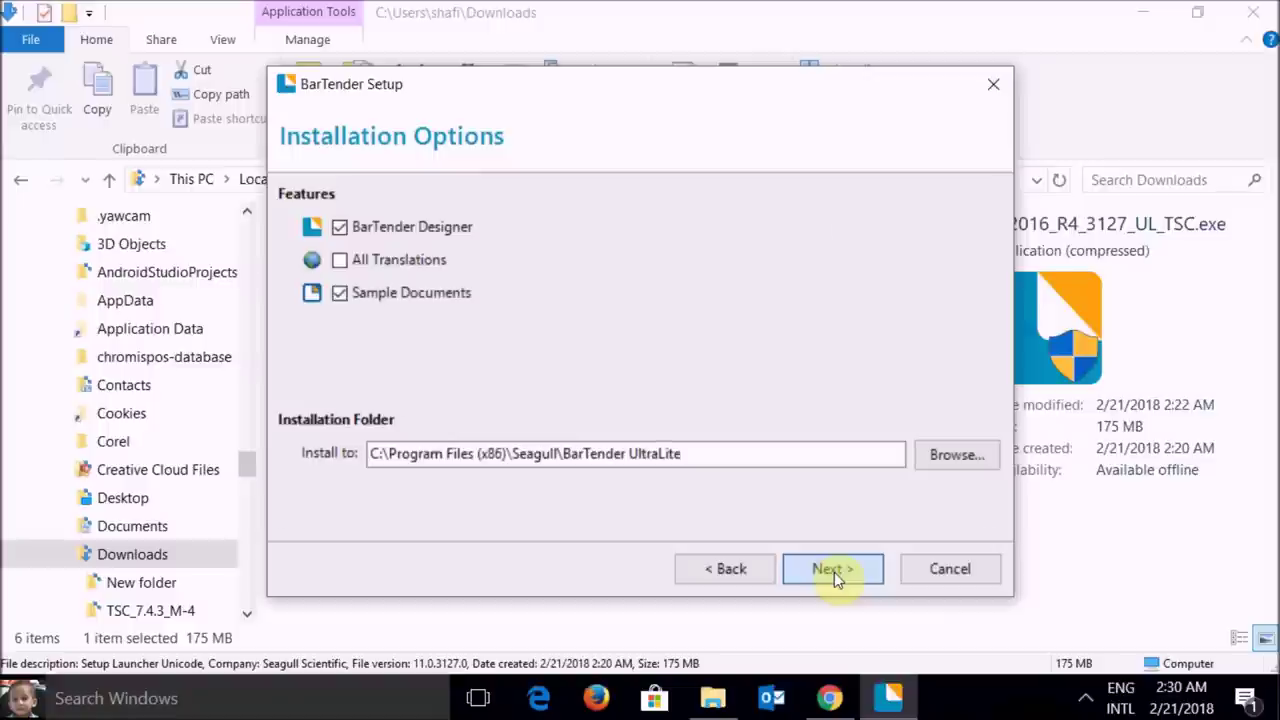
pyautogui.click(834, 572)
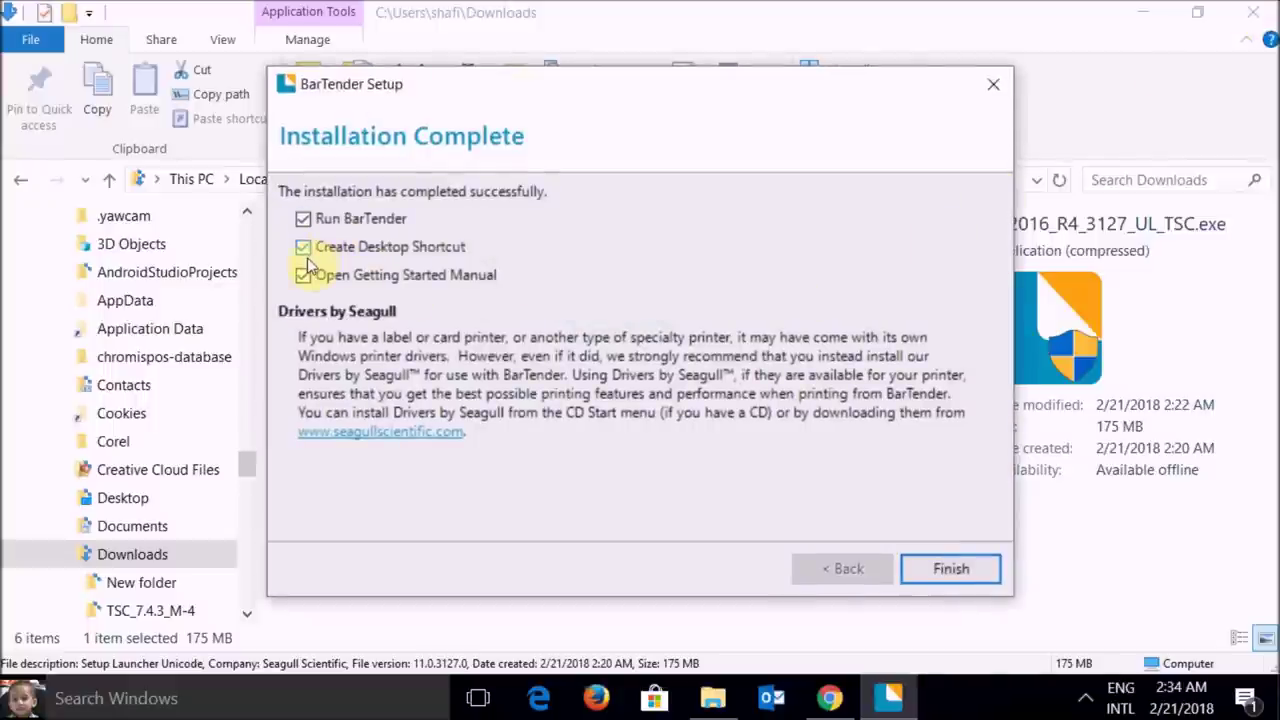
# Finish the setup without opening the Getting Started Manual, and run BarTender as the UltraLite edition only.
pyautogui.click(305, 273)
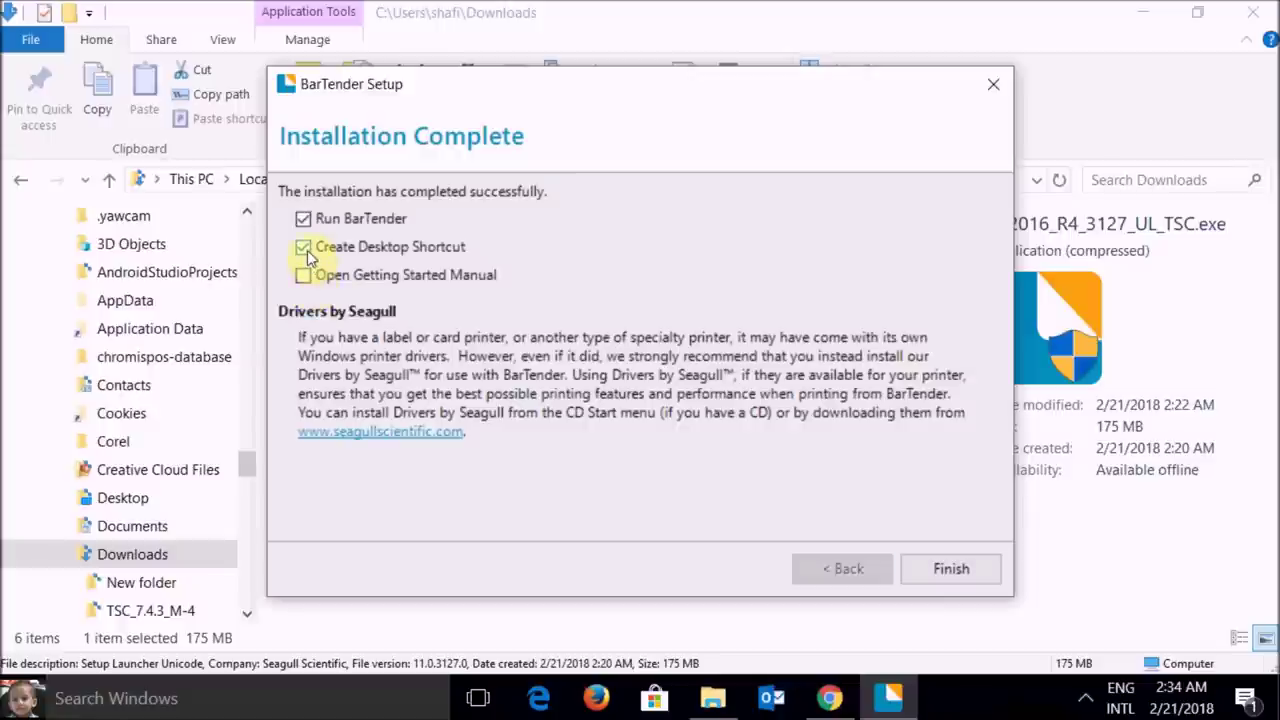
pyautogui.click(960, 569)
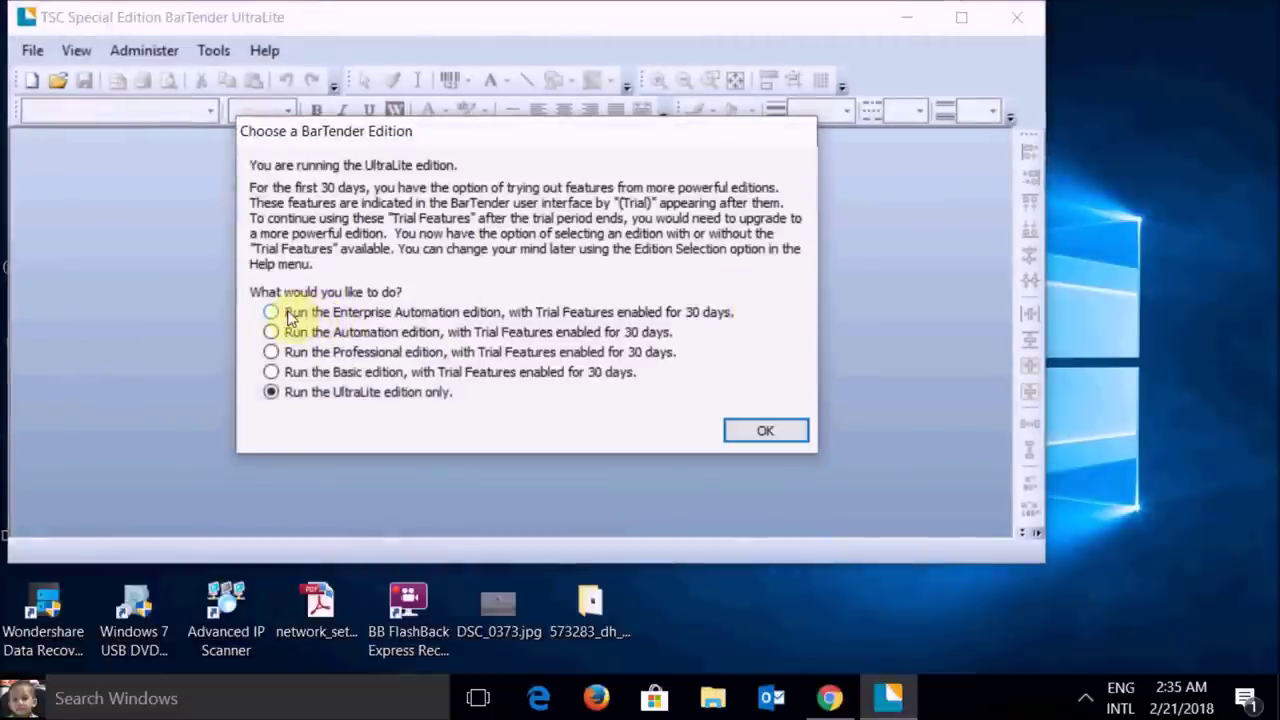
pyautogui.click(765, 428)
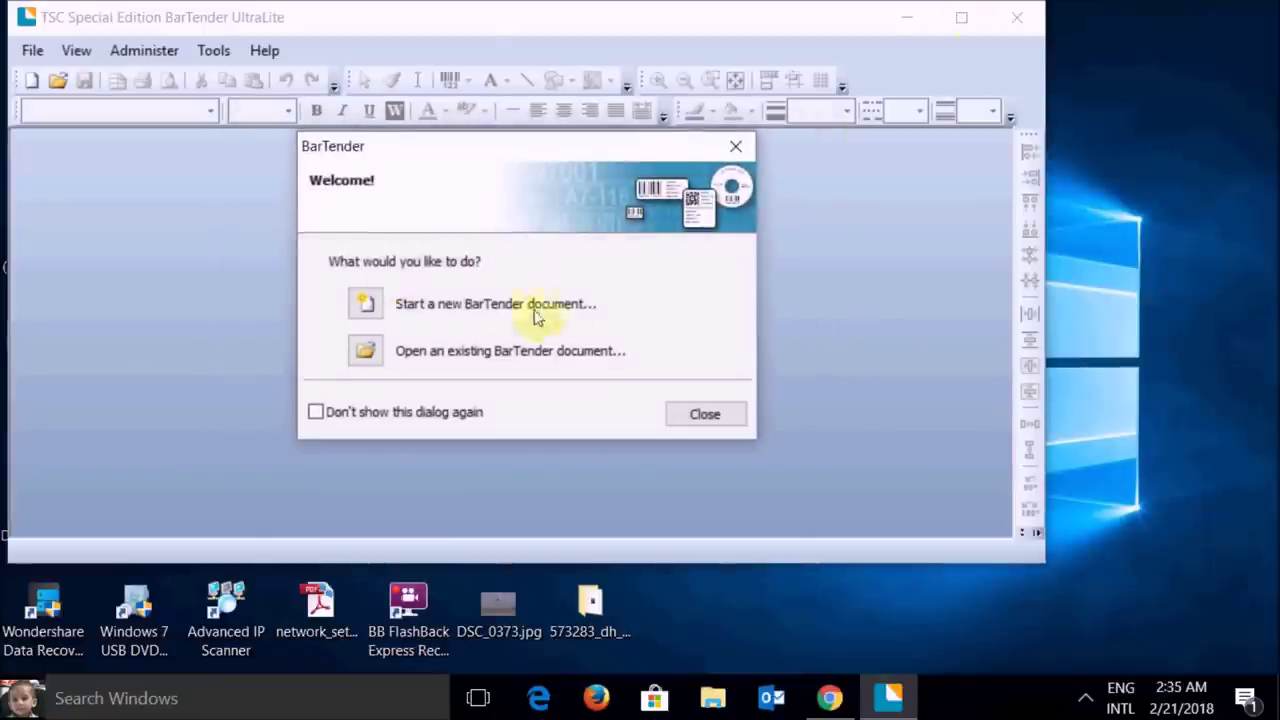
# Start a new BarTender document from a blank template with custom stock settings and a single item per page.
pyautogui.click(368, 307)
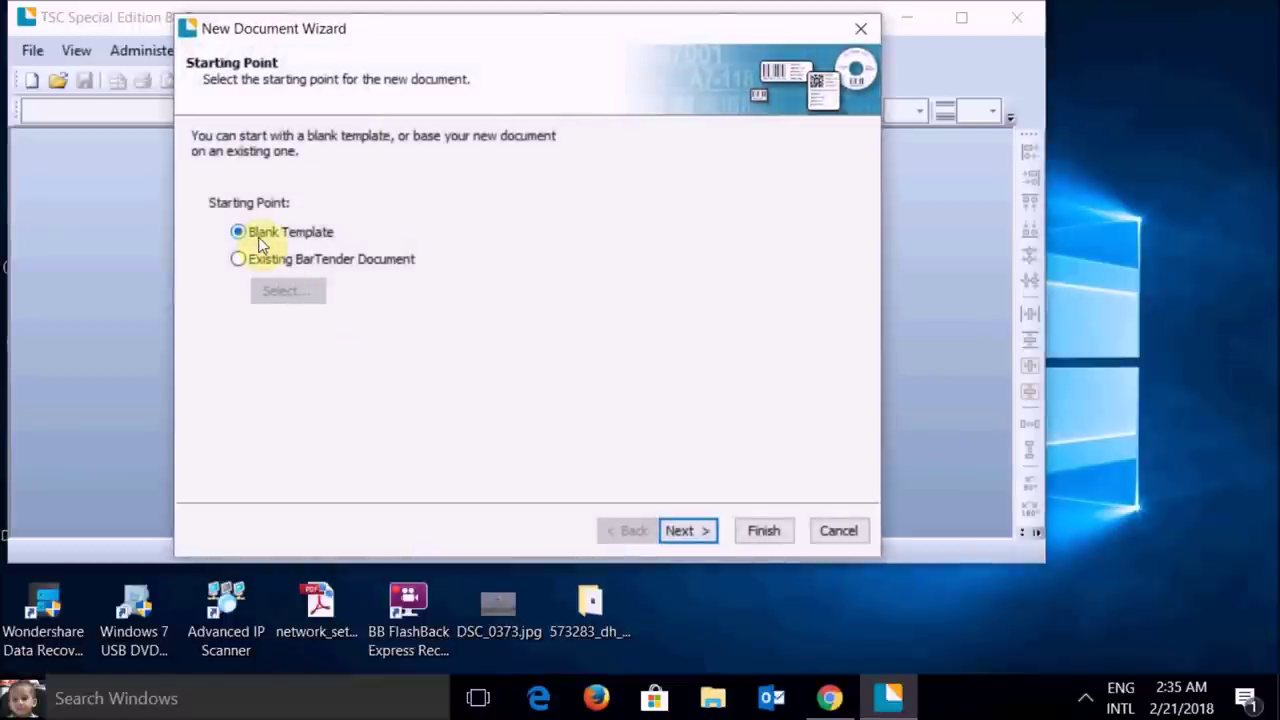
pyautogui.click(692, 531)
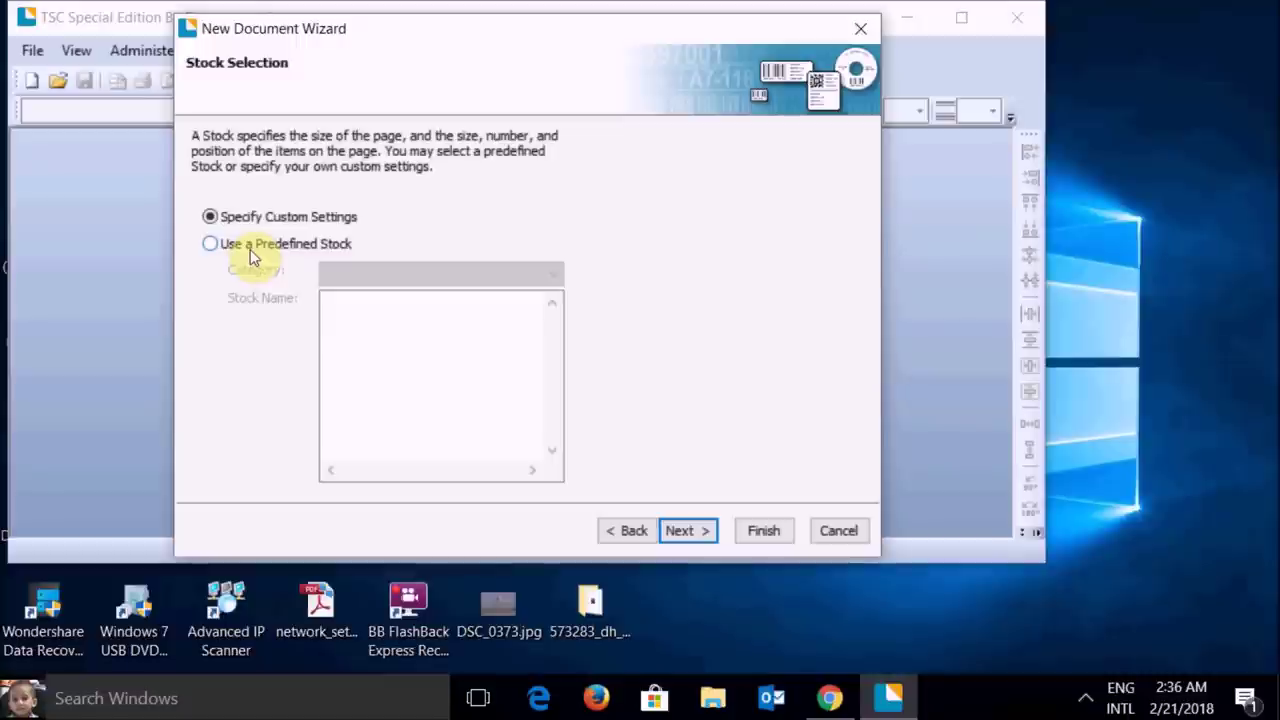
pyautogui.click(706, 532)
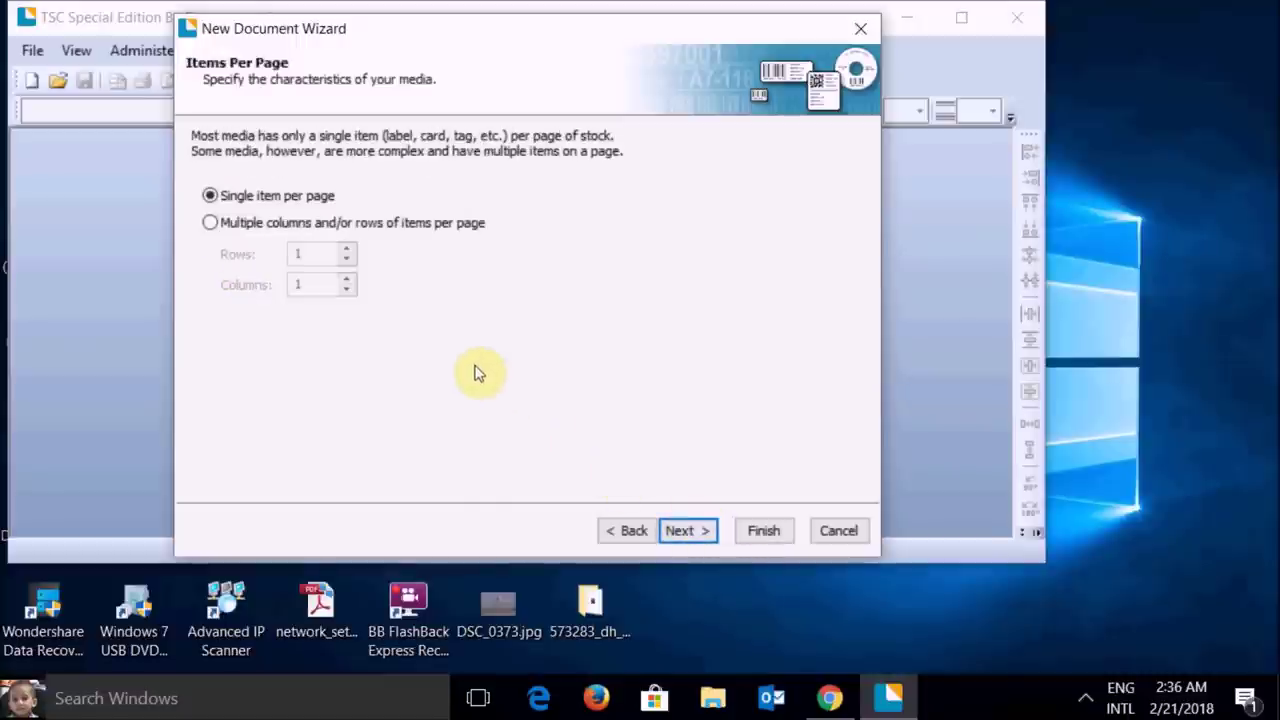
pyautogui.click(703, 530)
# Specify unused material on the sides of the stock, 0.05 in wide on both left and right.
pyautogui.click(300, 305)
pyautogui.click(287, 335)
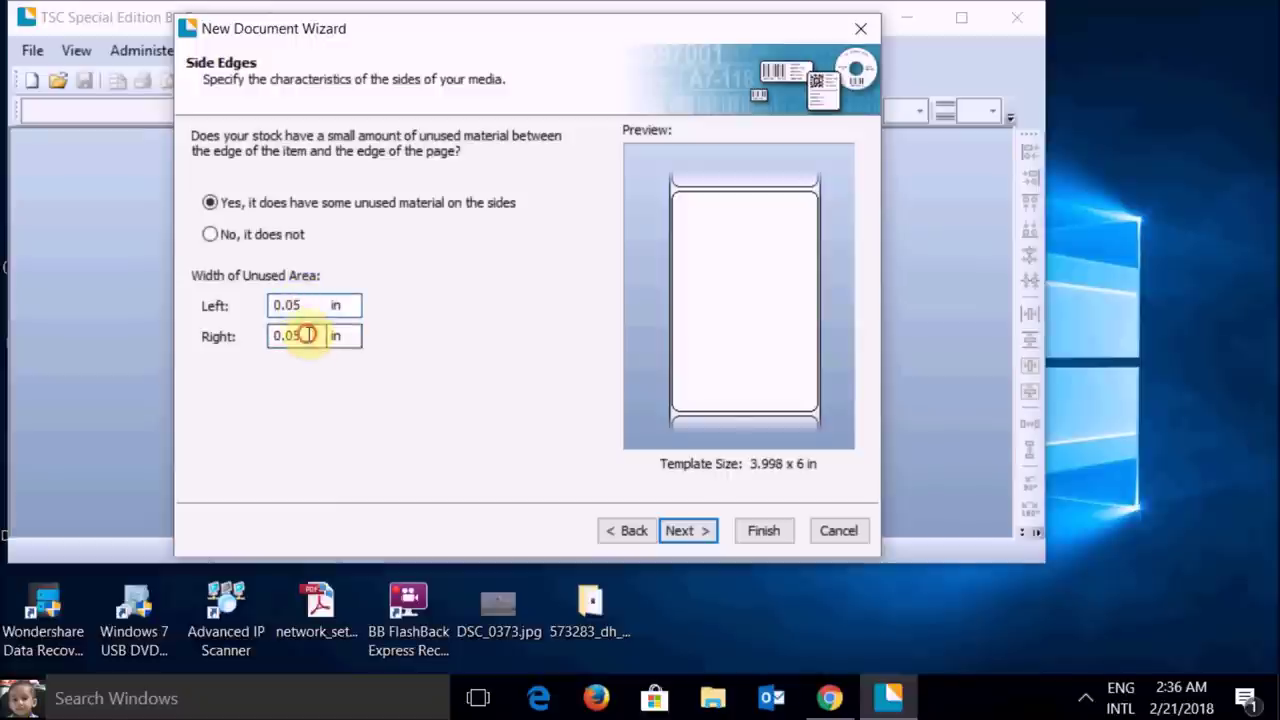
pyautogui.click(680, 531)
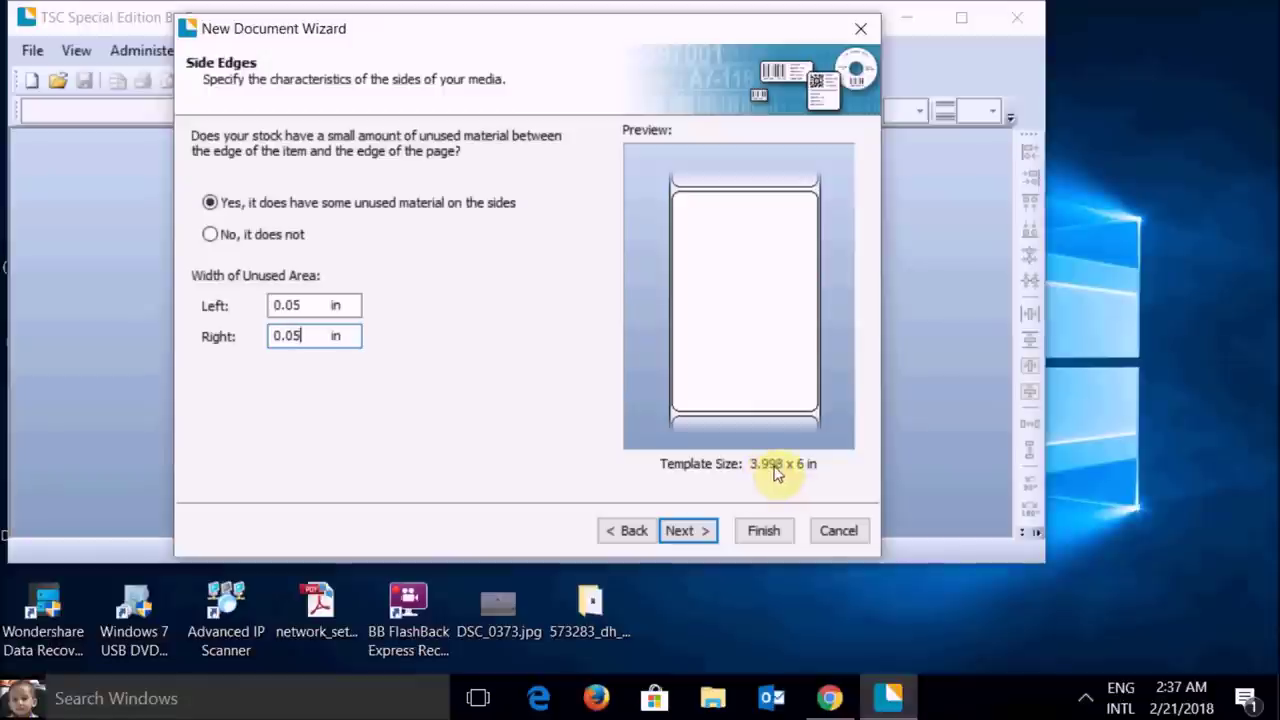
pyautogui.click(684, 534)
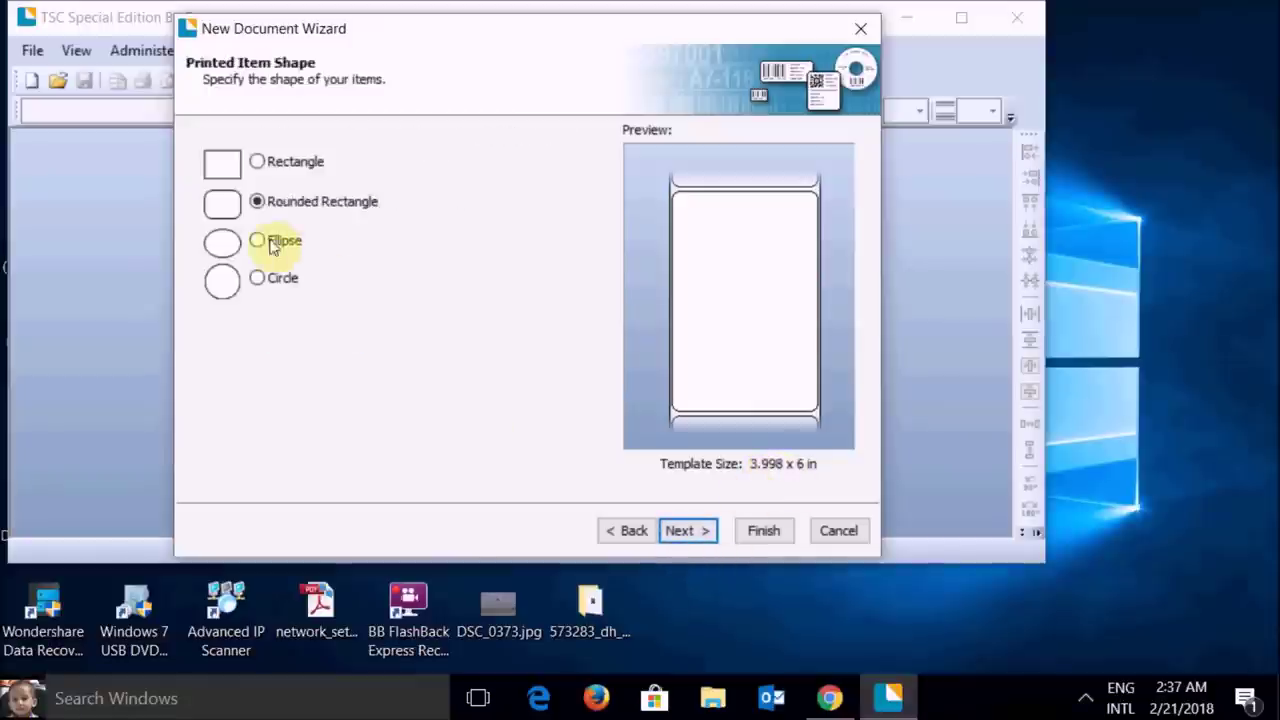
# Preview the available printed item shapes, choose Rounded Rectangle, and continue to the template size.
pyautogui.click(258, 166)
pyautogui.click(256, 202)
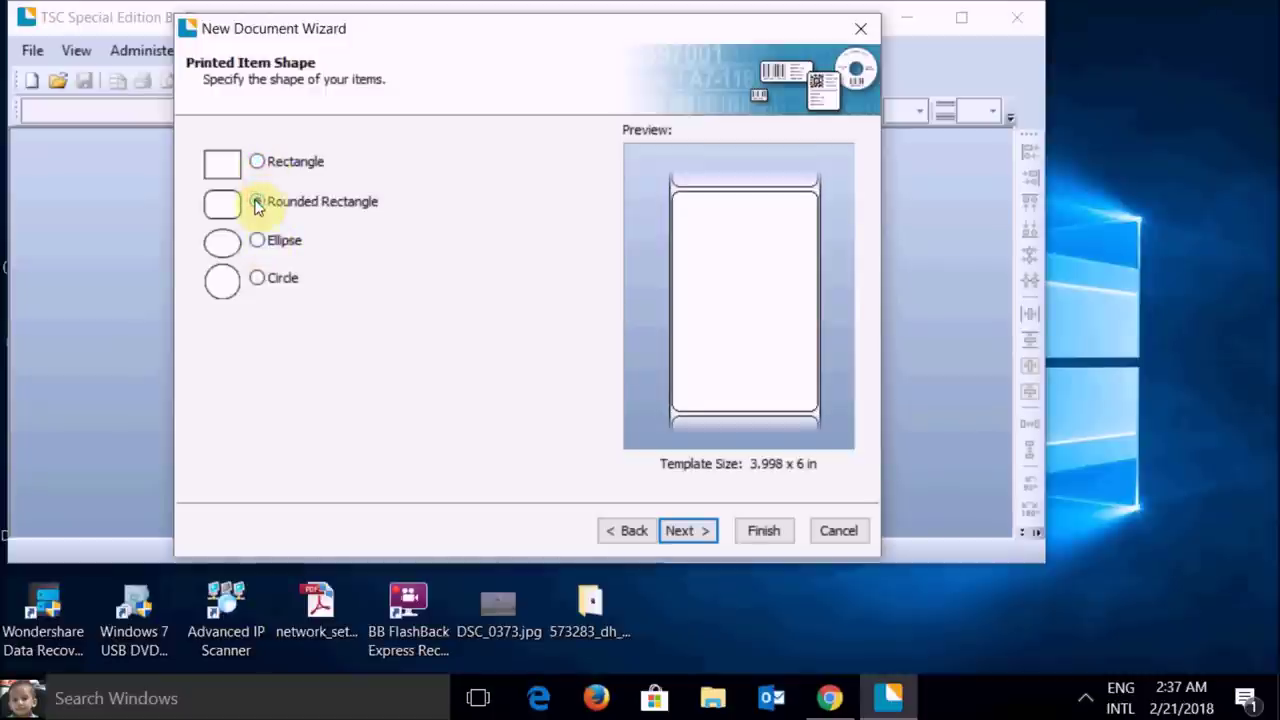
pyautogui.click(256, 244)
pyautogui.click(255, 279)
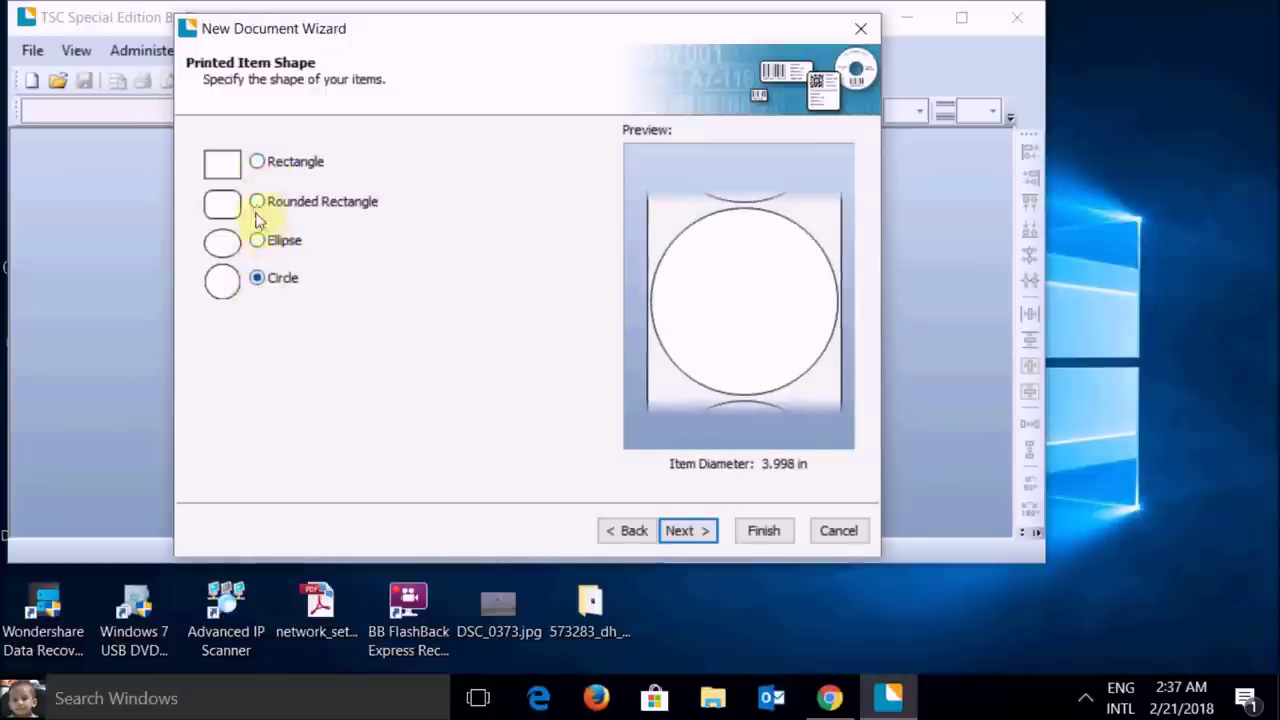
pyautogui.click(256, 202)
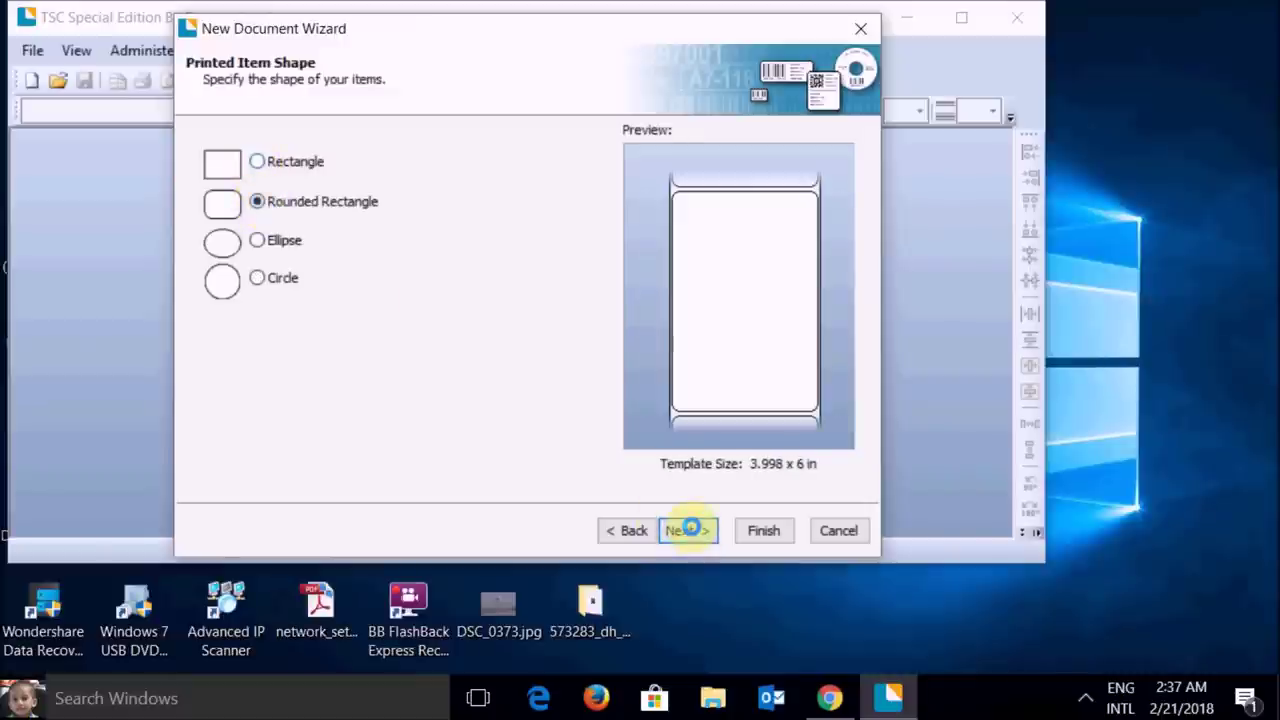
pyautogui.click(690, 530)
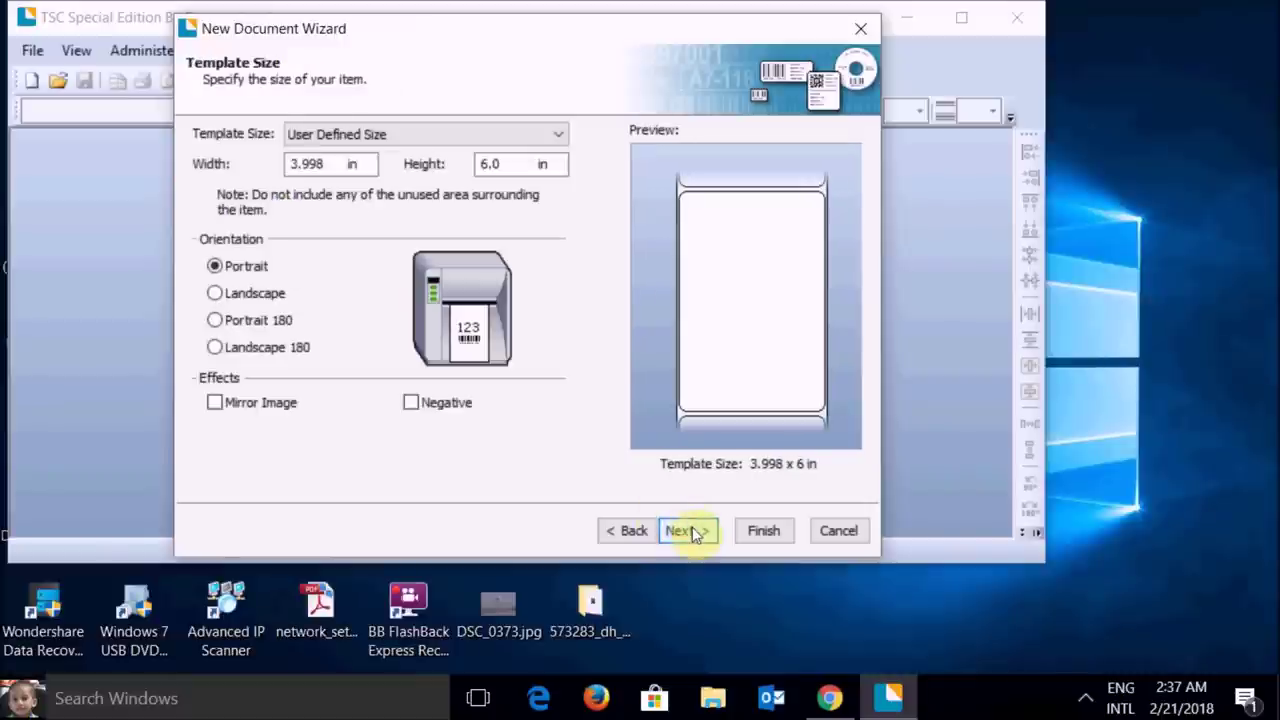
# Preview the preset template sizes, choose 4 x 6 in portrait orientation, and continue to the background settings.
pyautogui.doubleClick(328, 164)
pyautogui.click(555, 136)
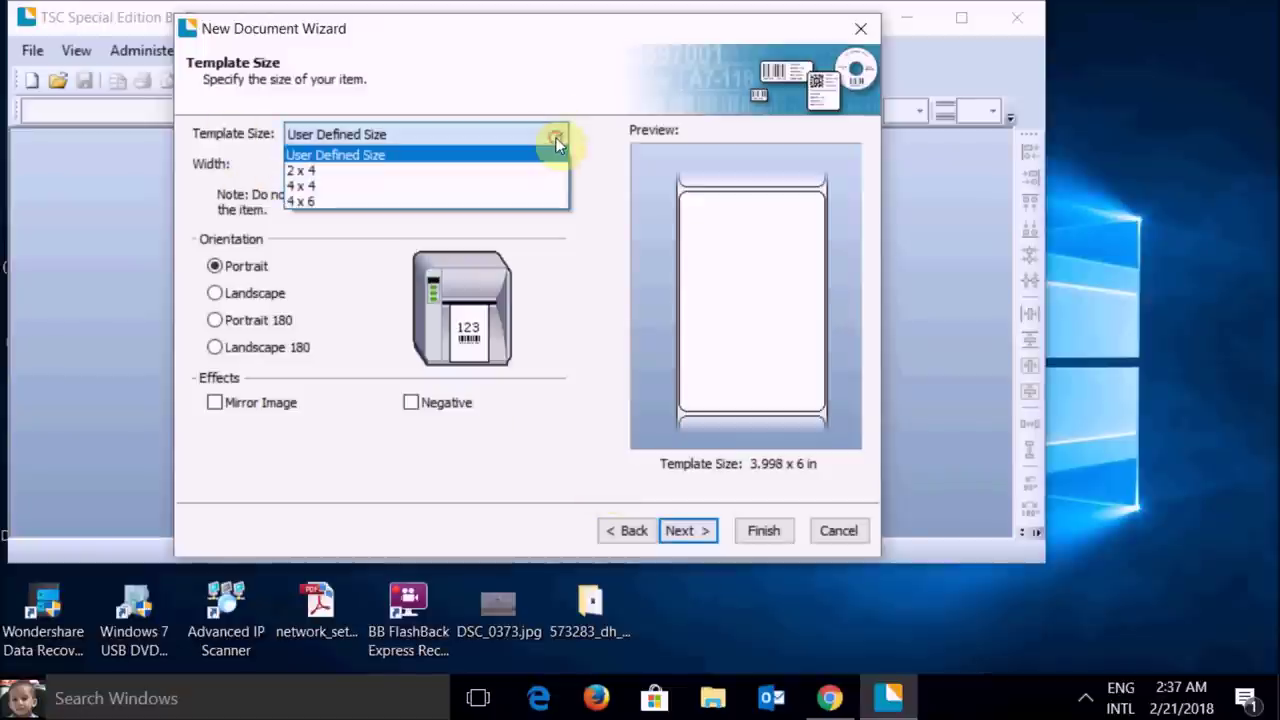
pyautogui.click(366, 174)
pyautogui.click(563, 136)
pyautogui.click(300, 186)
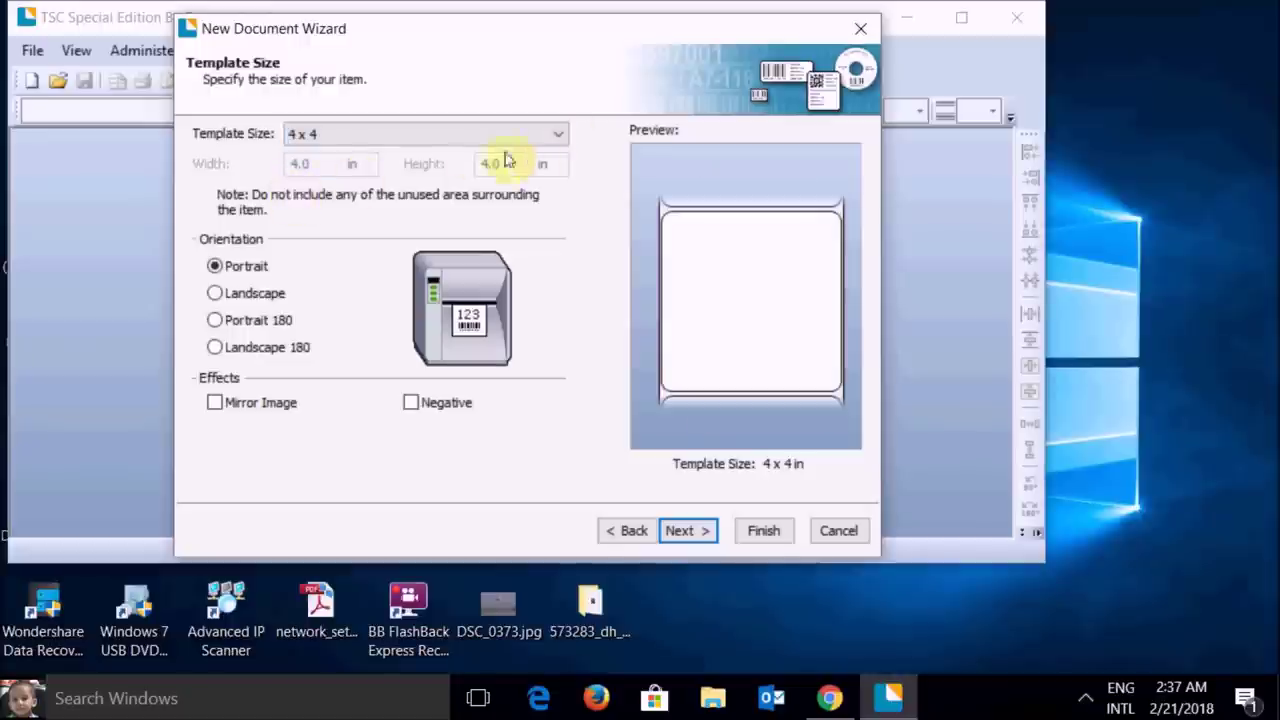
pyautogui.click(559, 137)
pyautogui.click(298, 198)
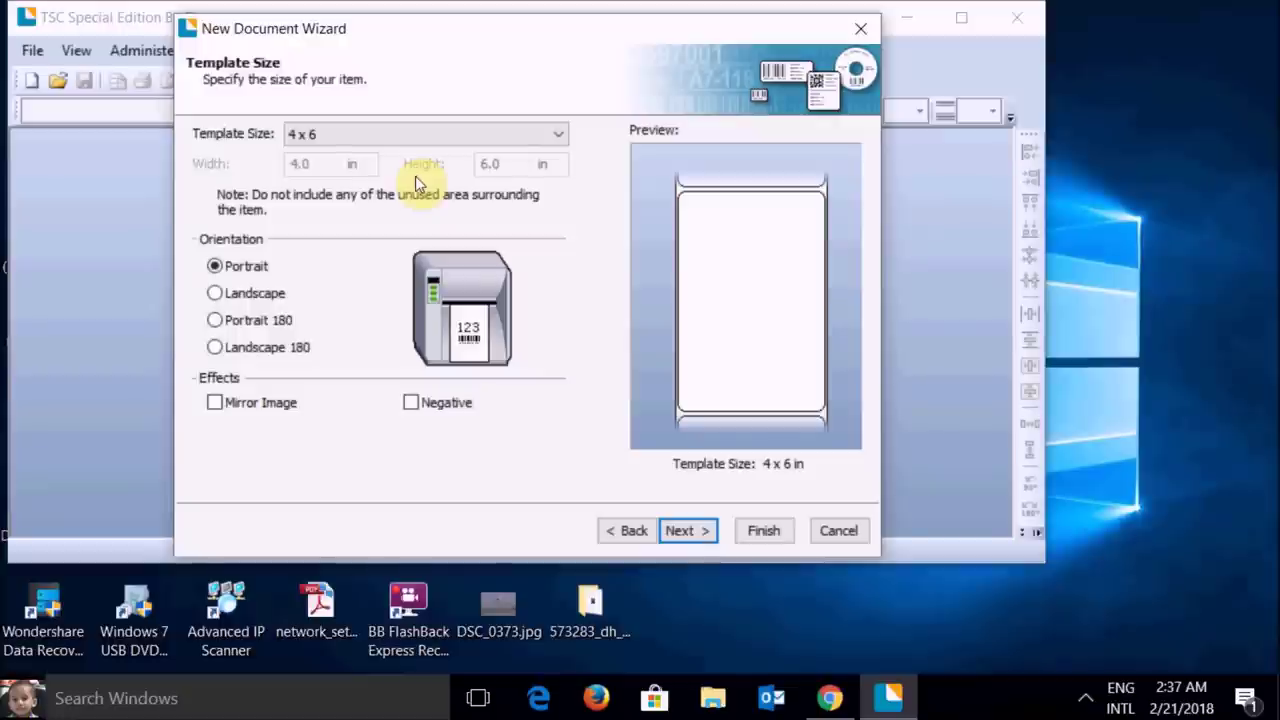
pyautogui.click(683, 531)
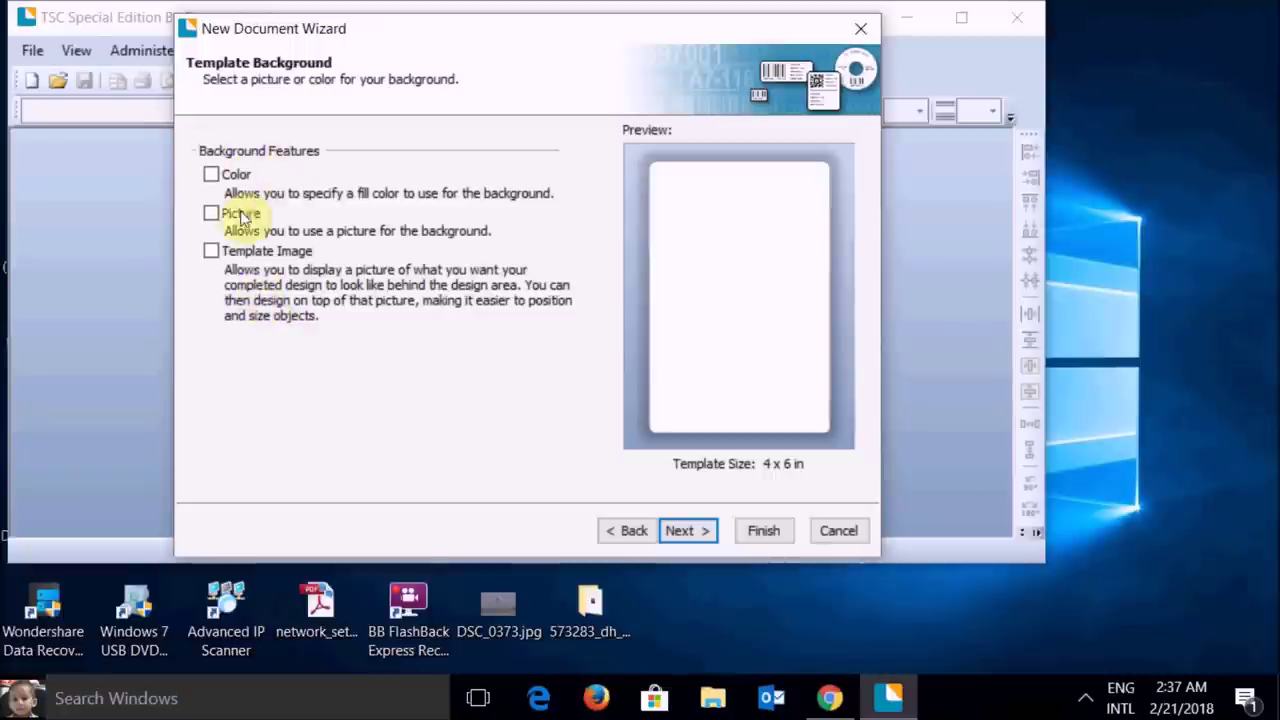
# Finish creating the document without any background features and maximize the program window.
pyautogui.click(681, 533)
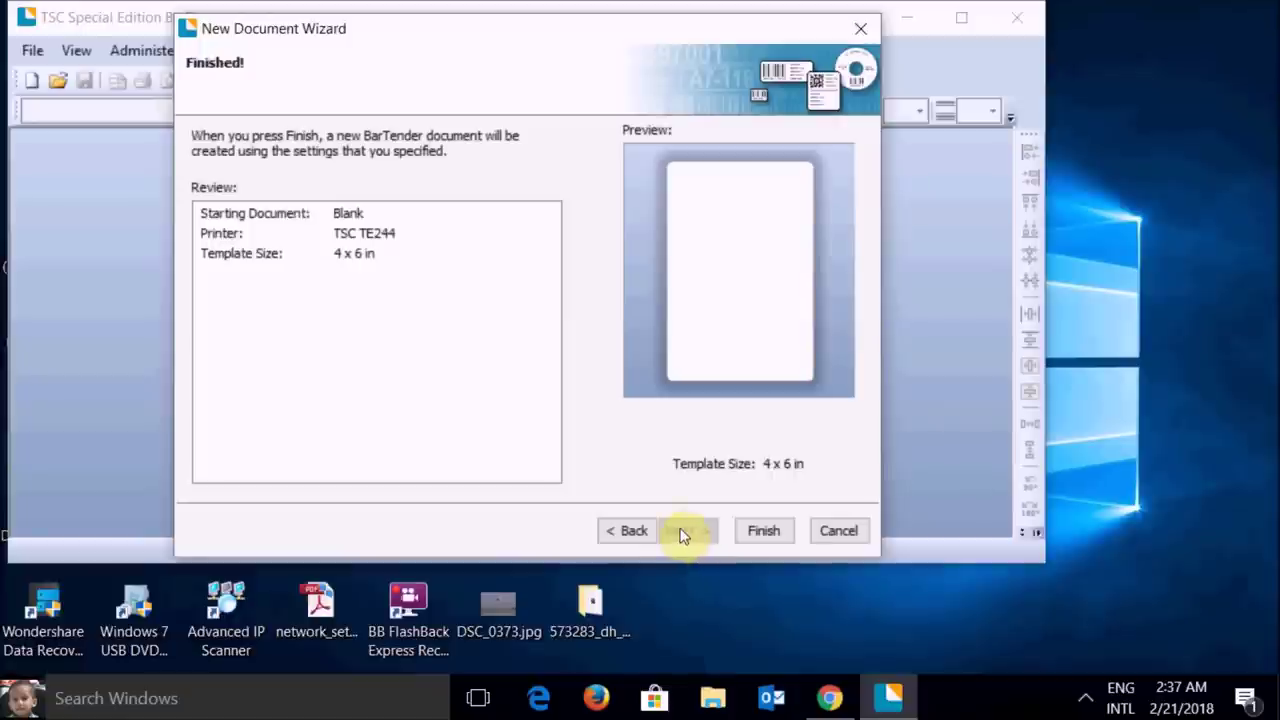
pyautogui.click(766, 530)
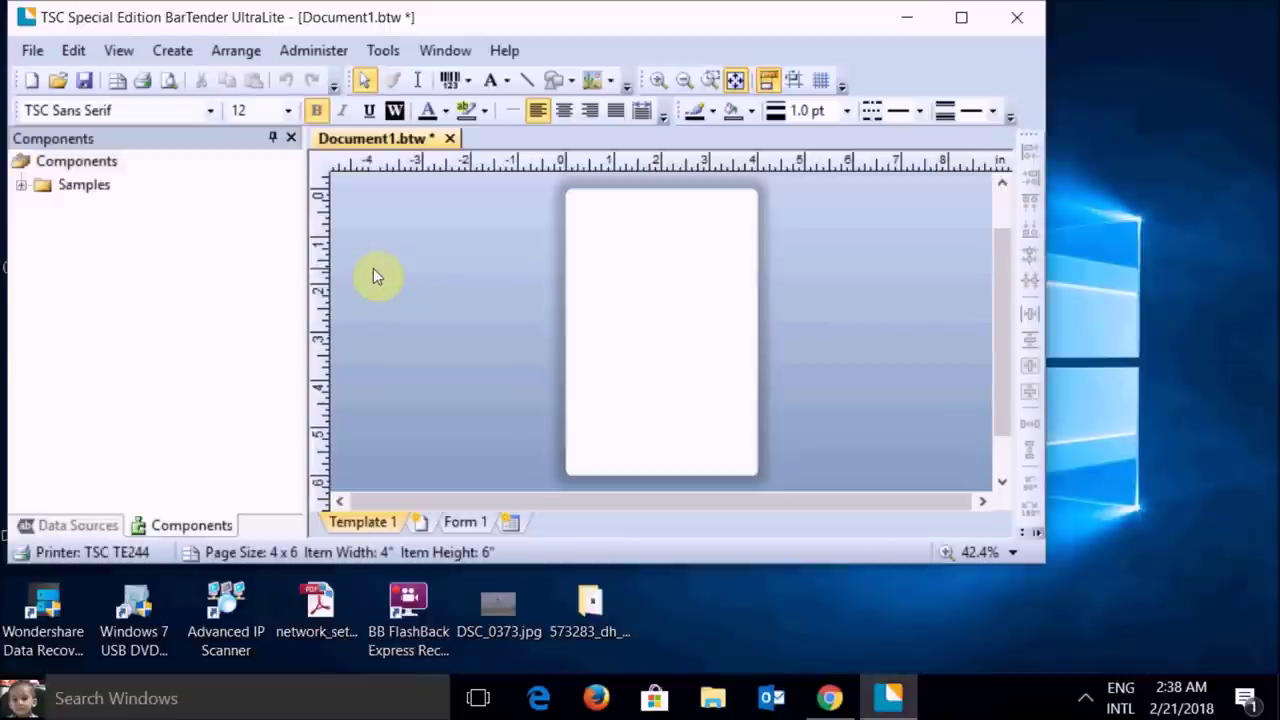
pyautogui.click(962, 18)
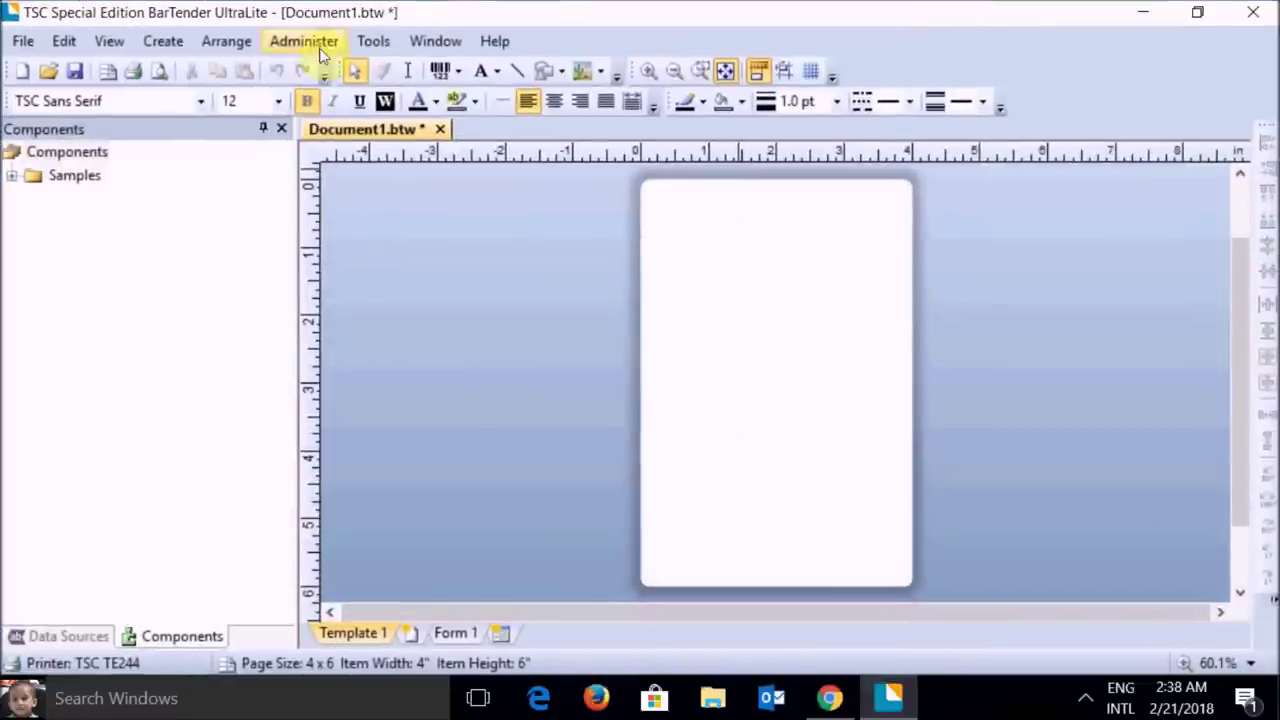
# Add an EAN-13 barcode to the upper part of the label and enlarge it to about 3.28 in wide by 1.22 in high.
pyautogui.click(449, 80)
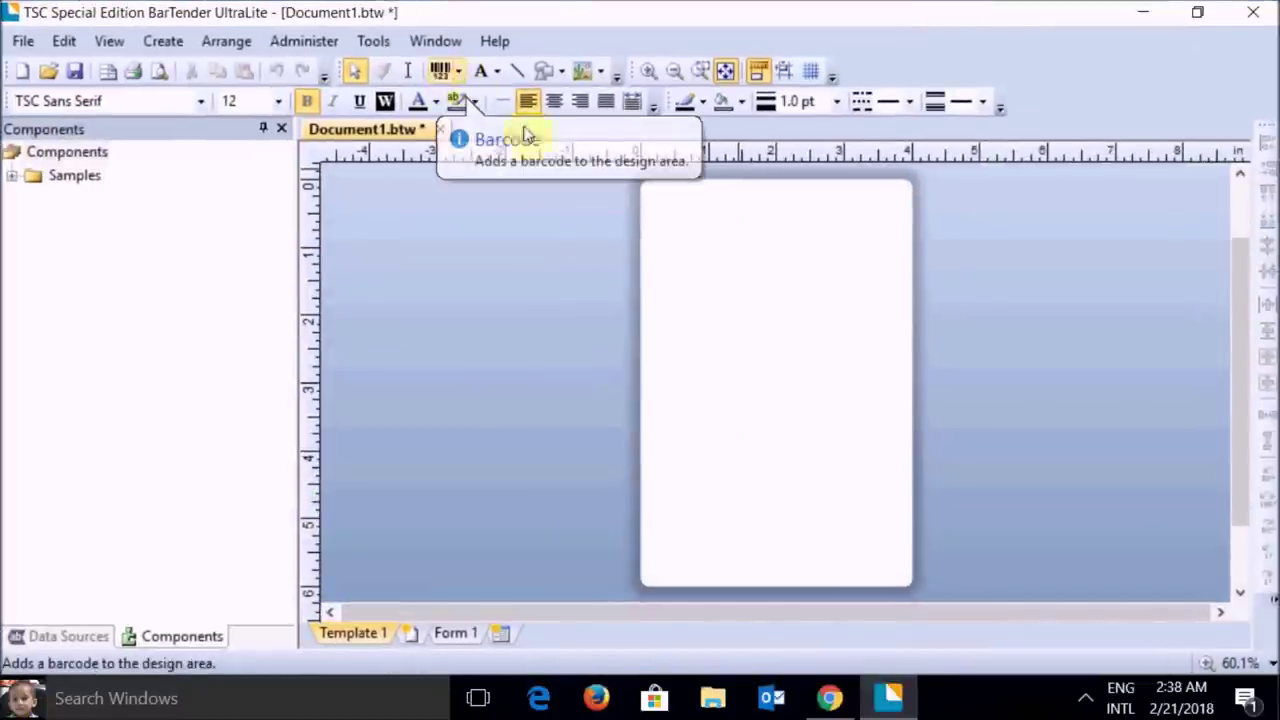
pyautogui.click(688, 343)
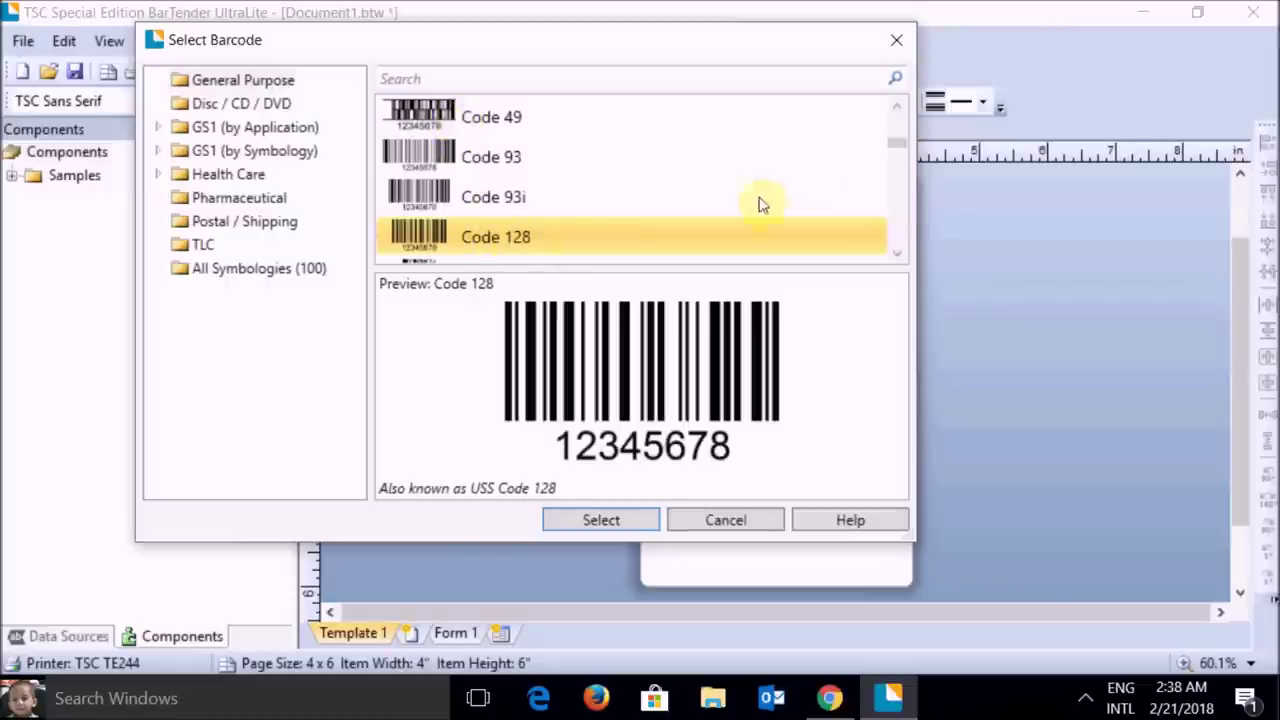
pyautogui.click(897, 256)
pyautogui.click(897, 256)
pyautogui.click(897, 256)
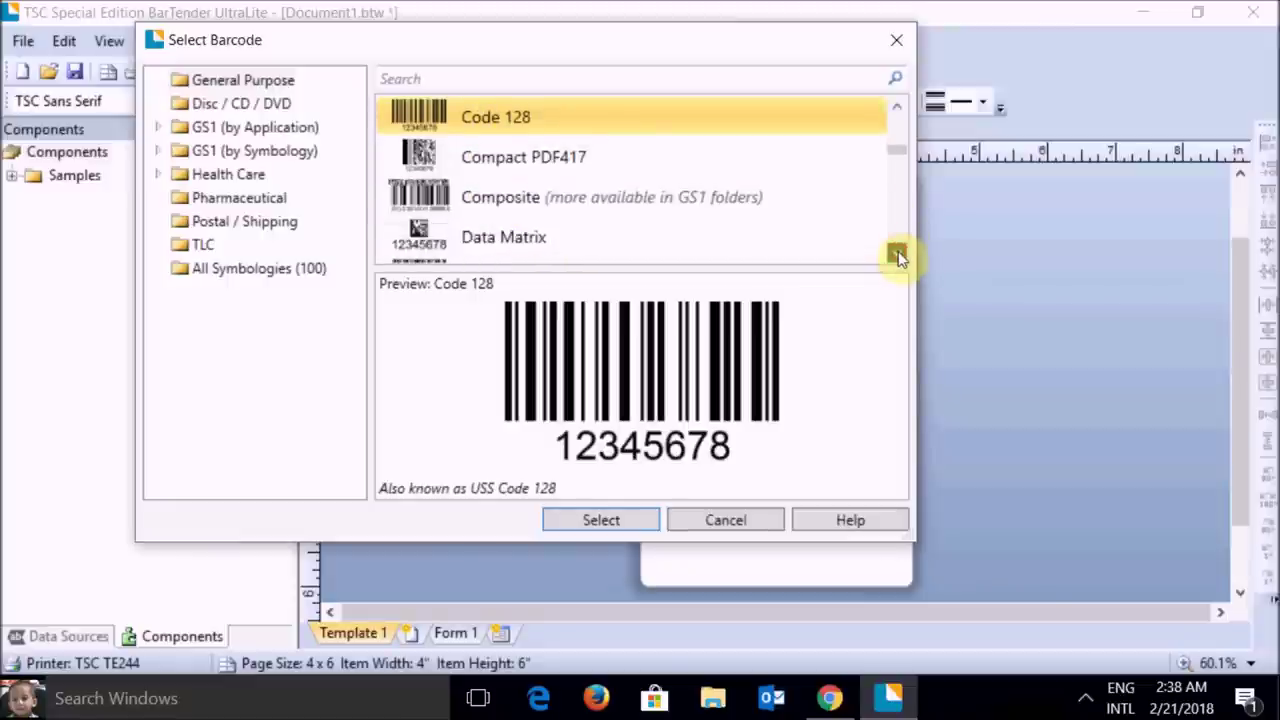
pyautogui.click(897, 256)
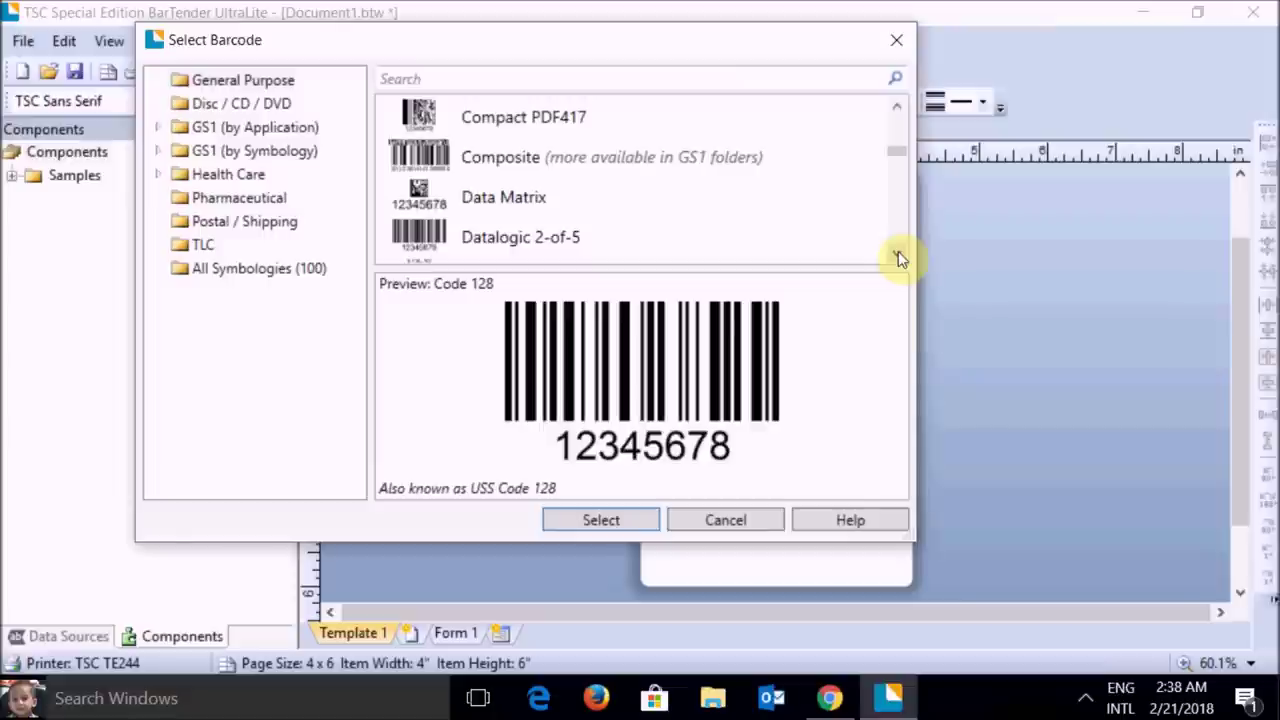
pyautogui.click(897, 256)
pyautogui.click(897, 256)
pyautogui.click(897, 256)
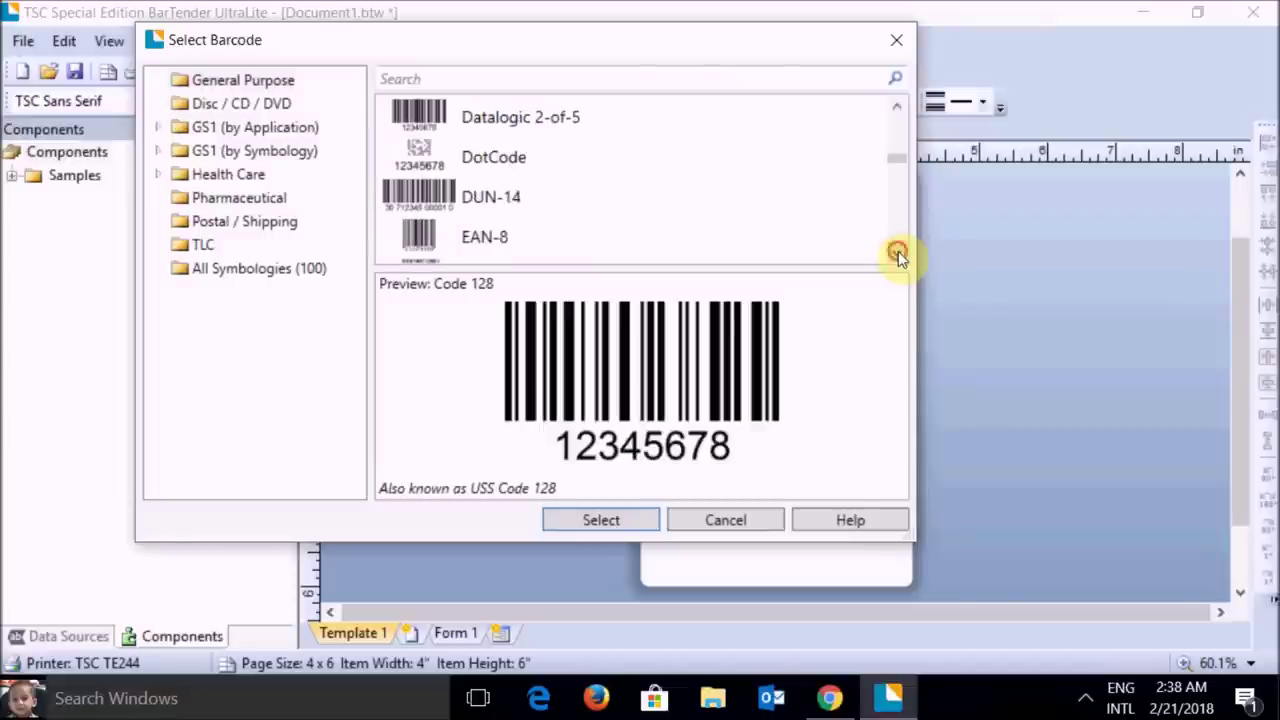
pyautogui.click(897, 256)
pyautogui.click(500, 236)
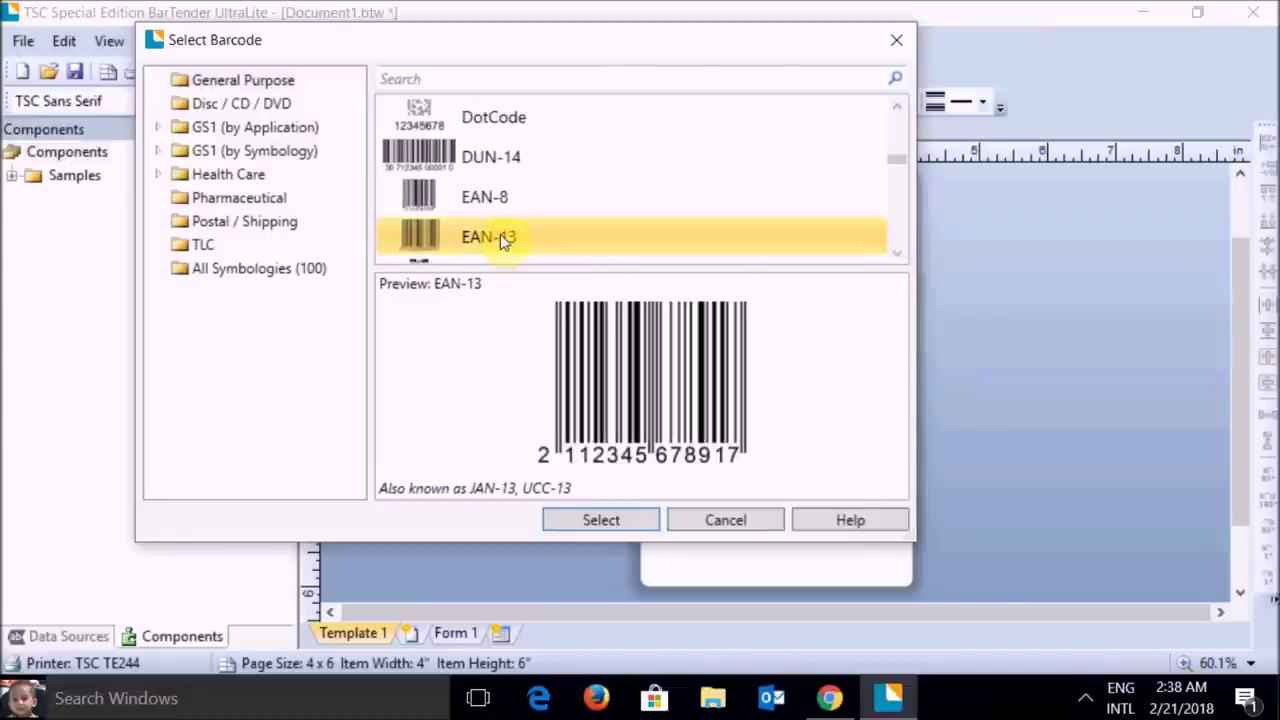
pyautogui.click(611, 520)
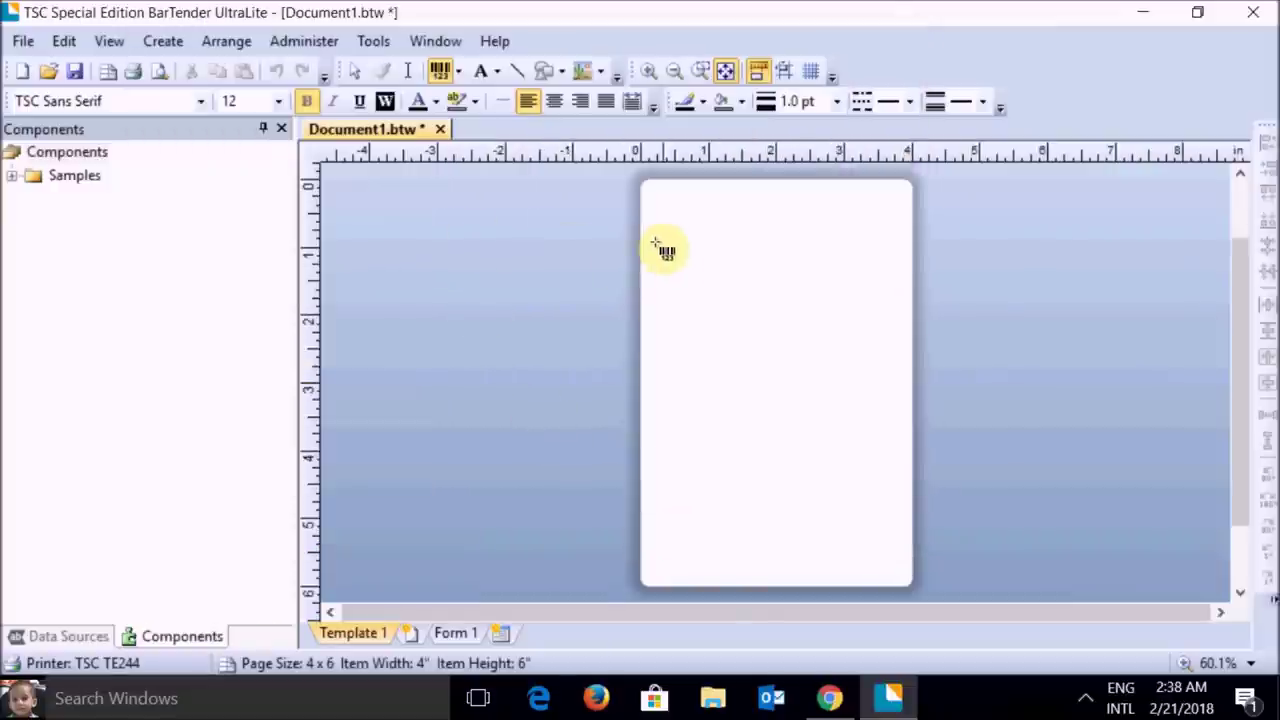
pyautogui.click(831, 303)
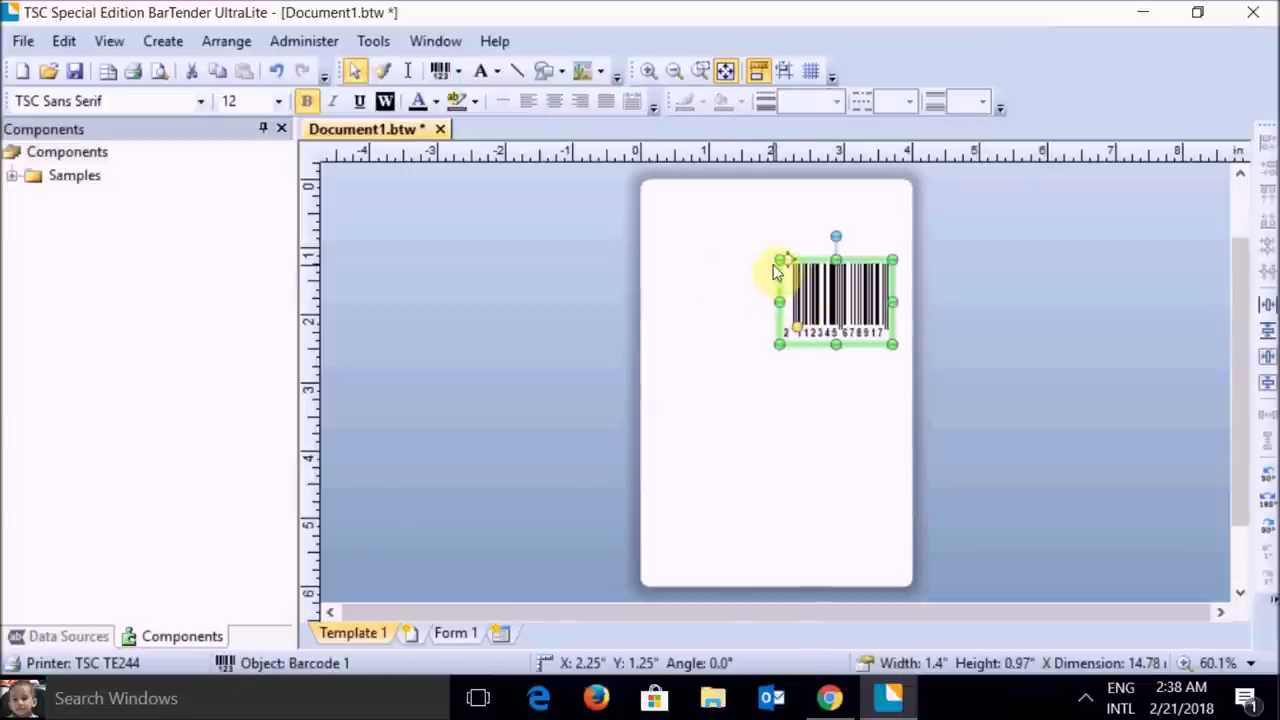
pyautogui.moveTo(779, 260); pyautogui.dragTo(643, 244)
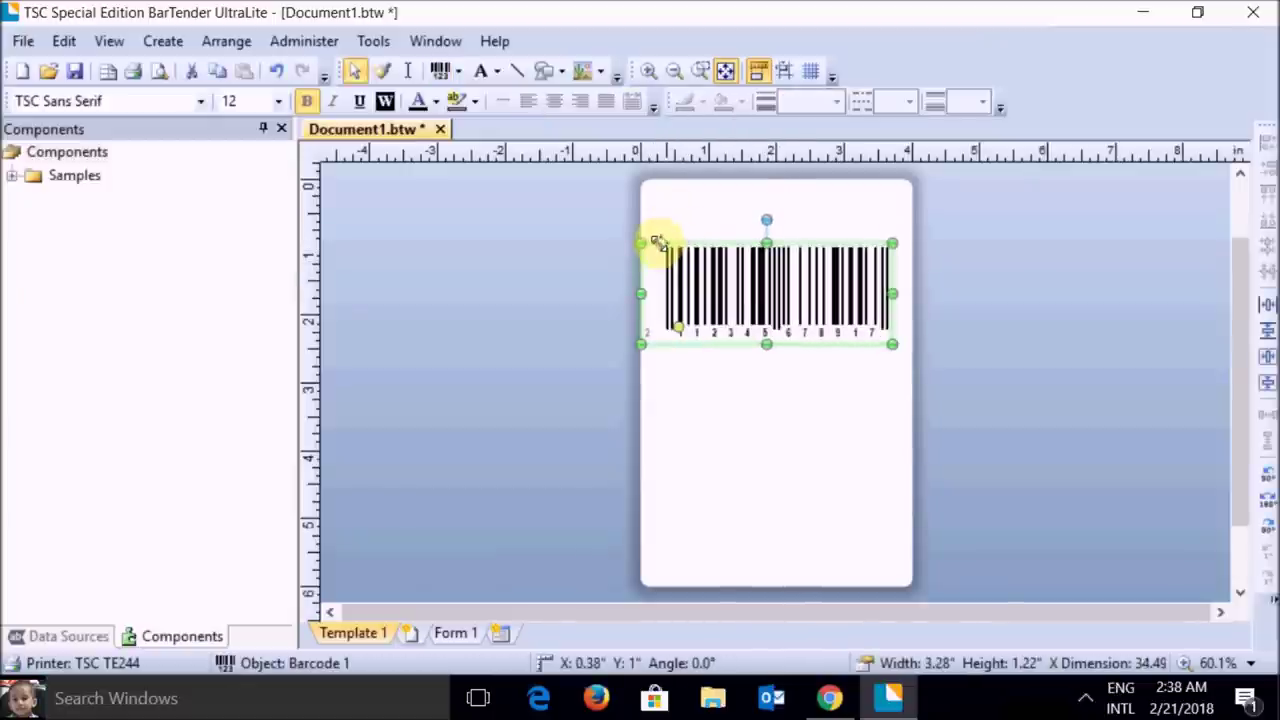
# Review the barcode's symbology, human readable, font, border, position and data source properties, keeping the TSC Sans Serif typeface.
pyautogui.doubleClick(750, 290)
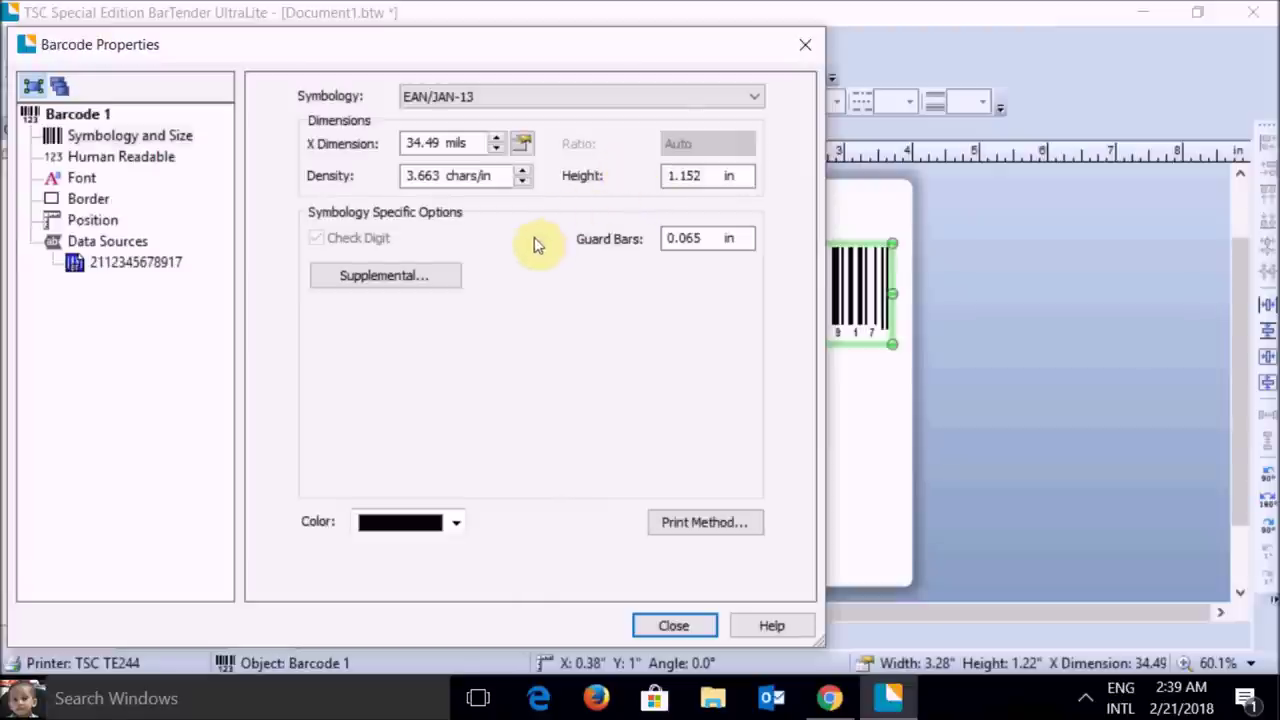
pyautogui.click(130, 160)
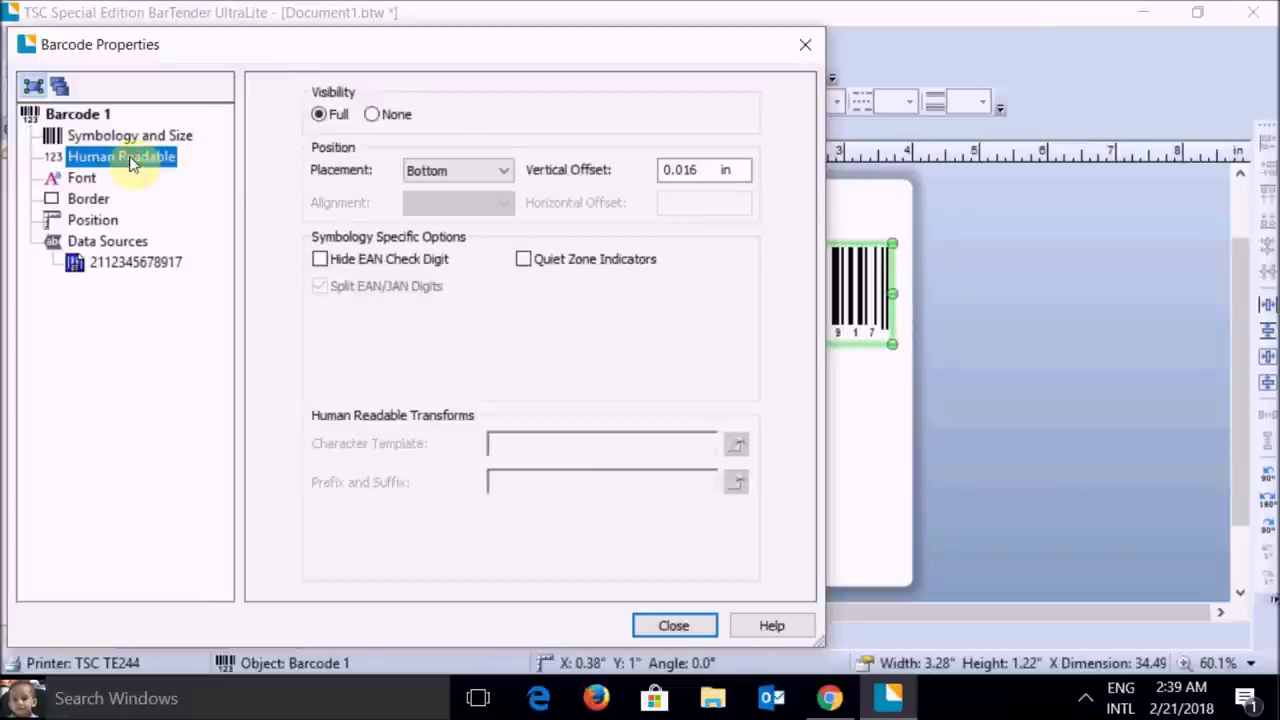
pyautogui.click(84, 179)
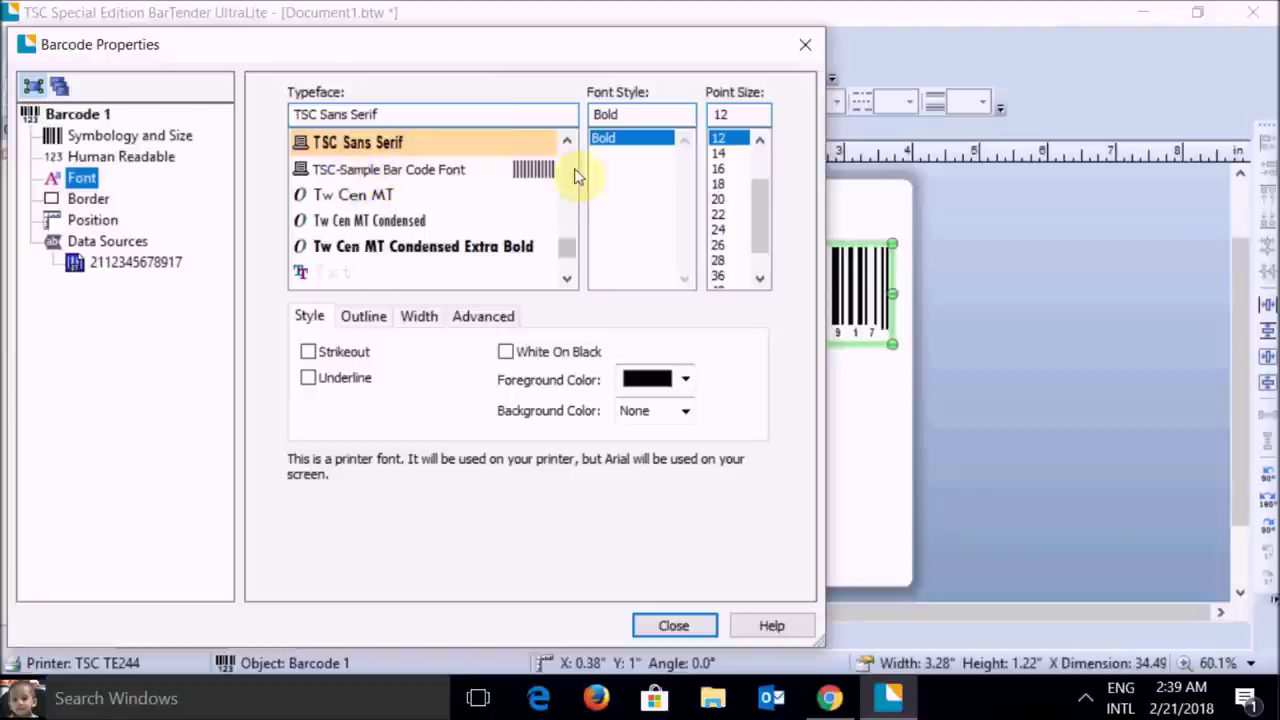
pyautogui.click(567, 281)
pyautogui.click(566, 140)
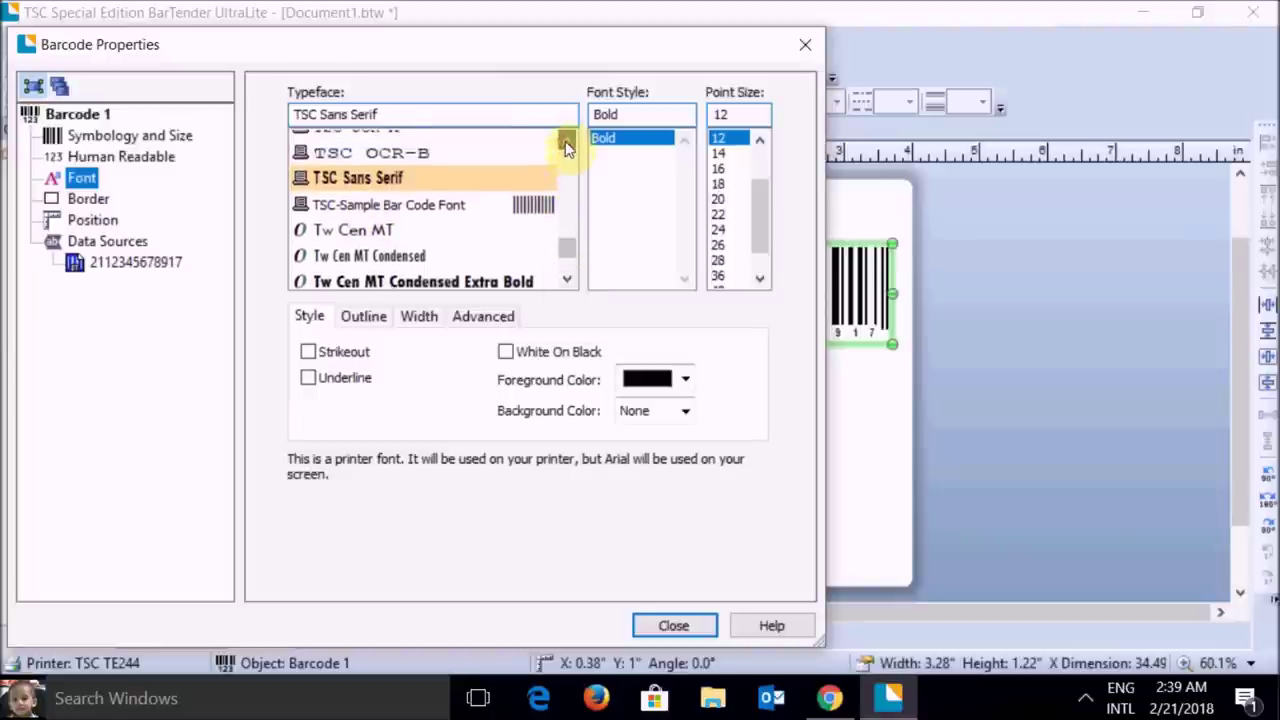
pyautogui.click(566, 140)
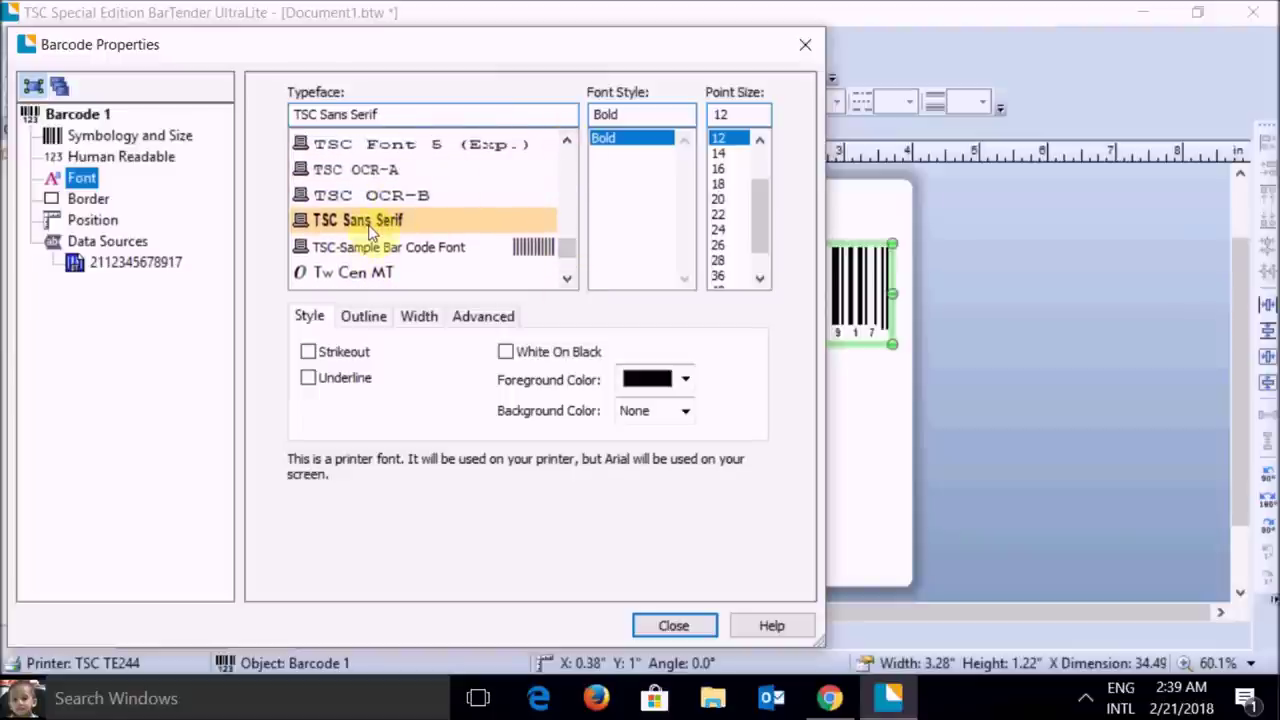
pyautogui.click(370, 226)
pyautogui.click(90, 199)
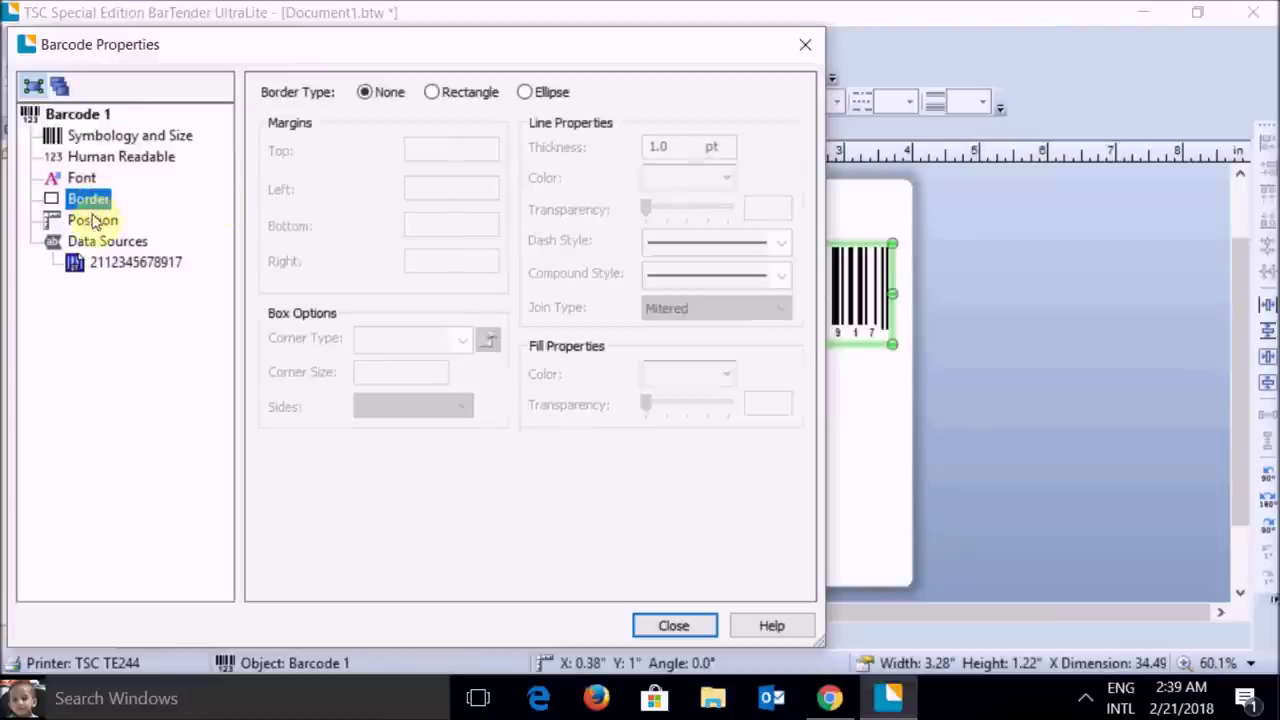
pyautogui.click(93, 219)
pyautogui.click(107, 242)
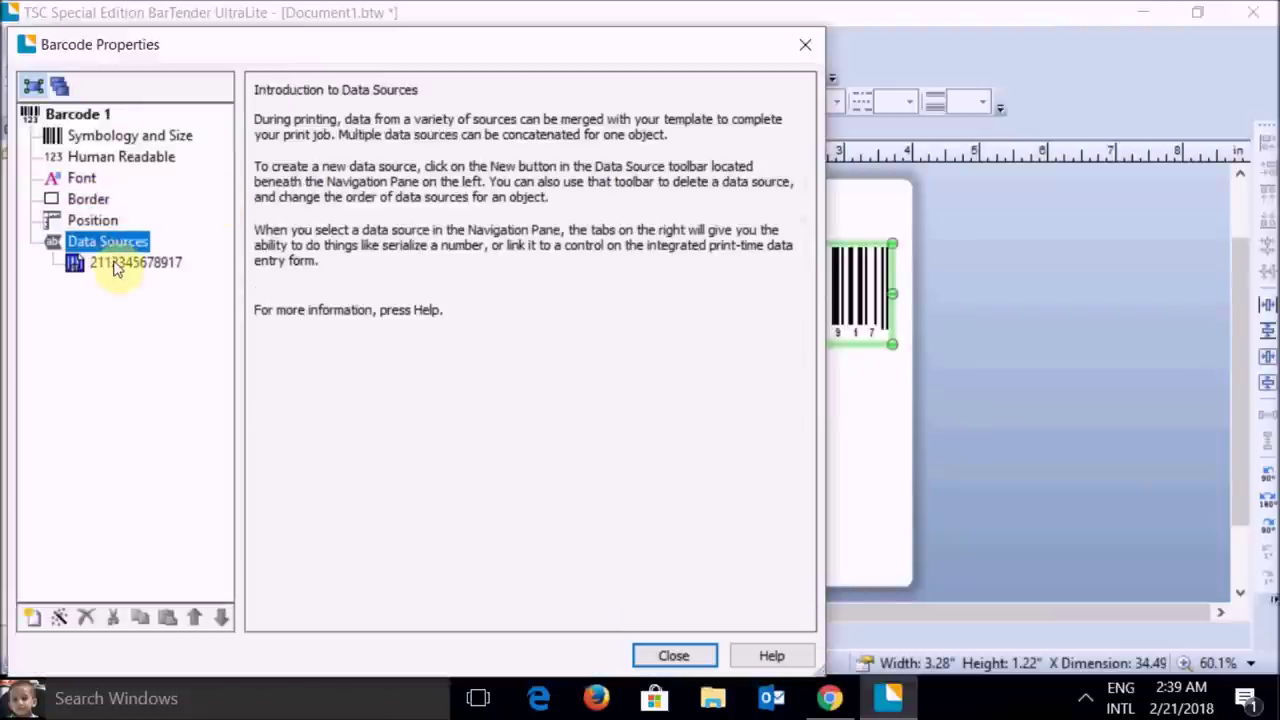
pyautogui.click(116, 262)
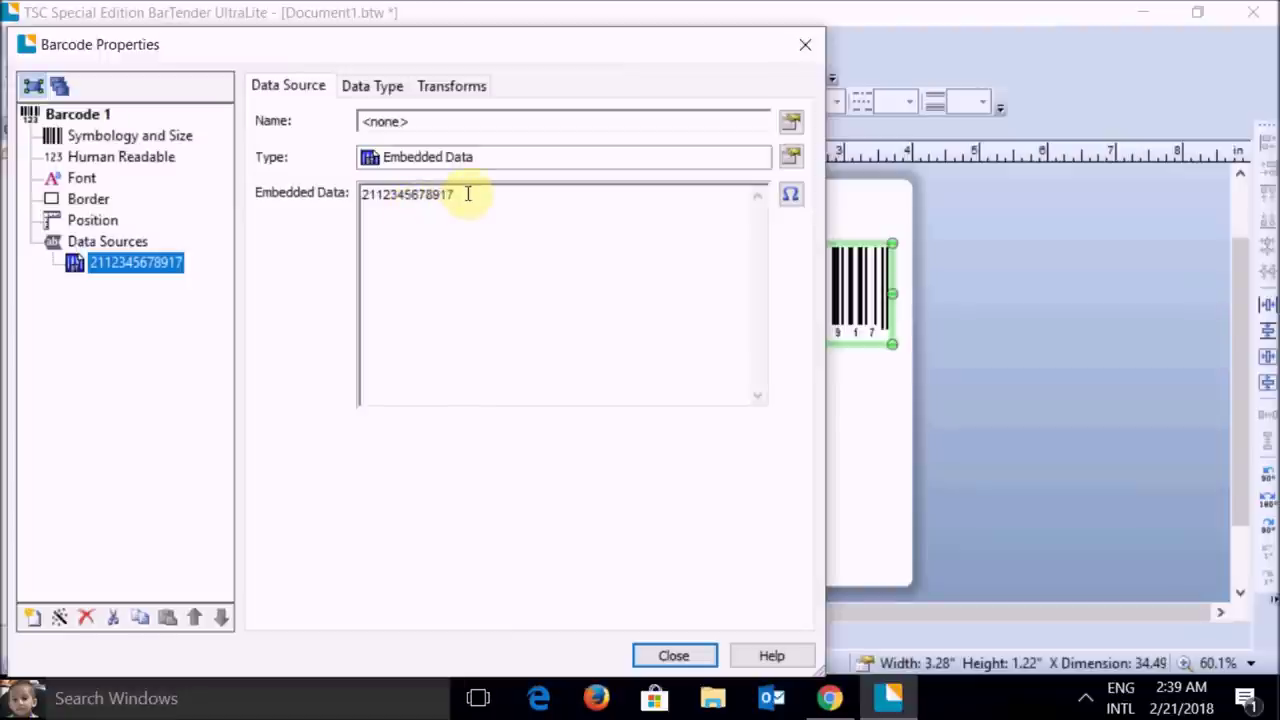
pyautogui.moveTo(467, 194); pyautogui.dragTo(351, 201)
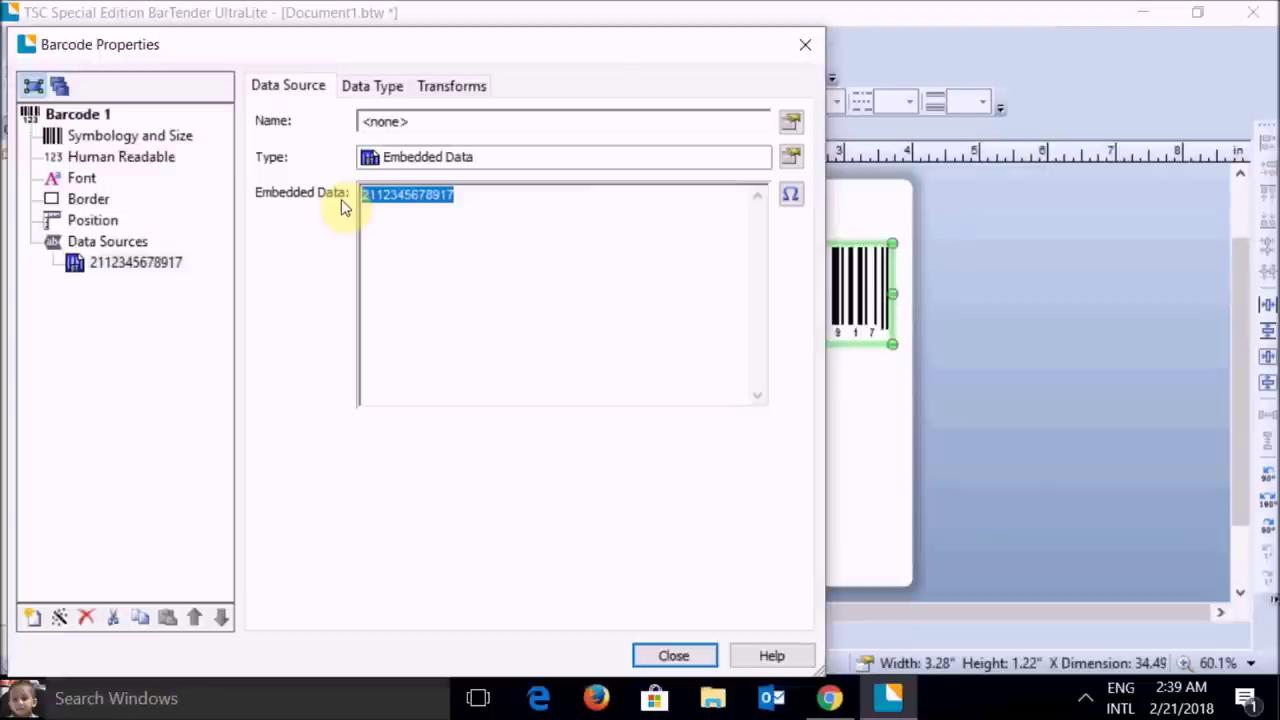
pyautogui.write('6')
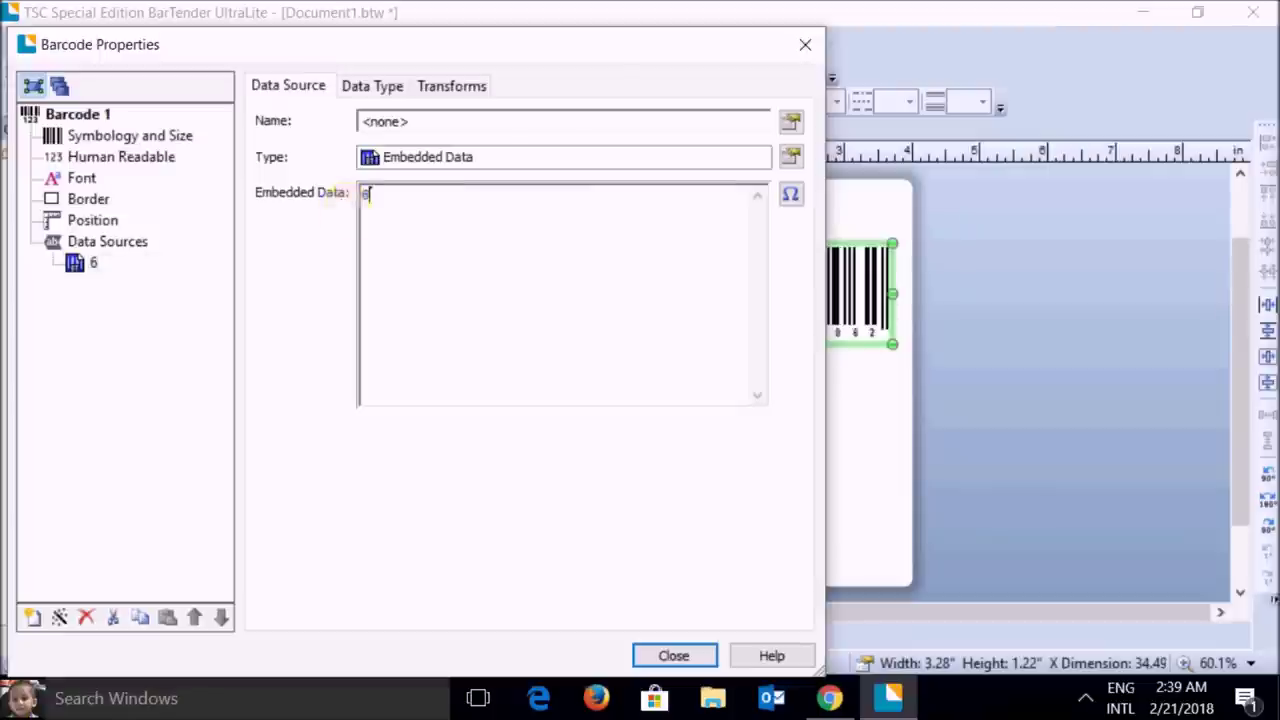
pyautogui.write('778099')
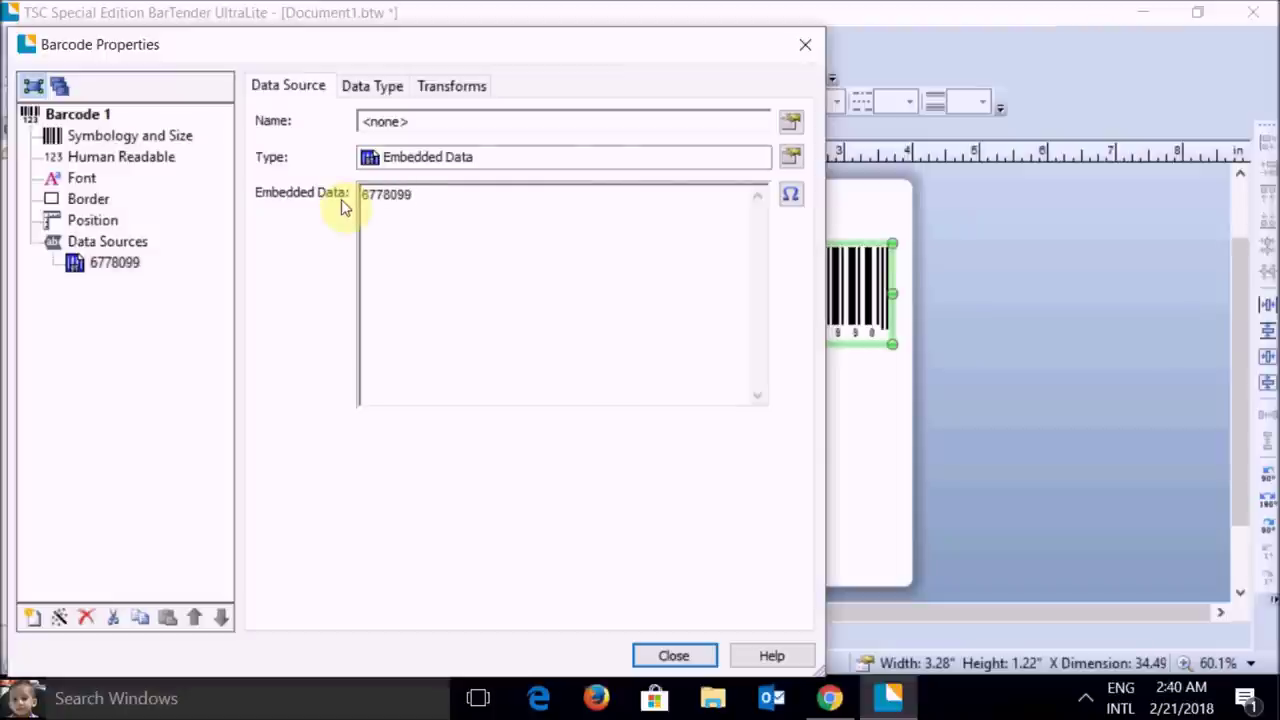
pyautogui.write('965')
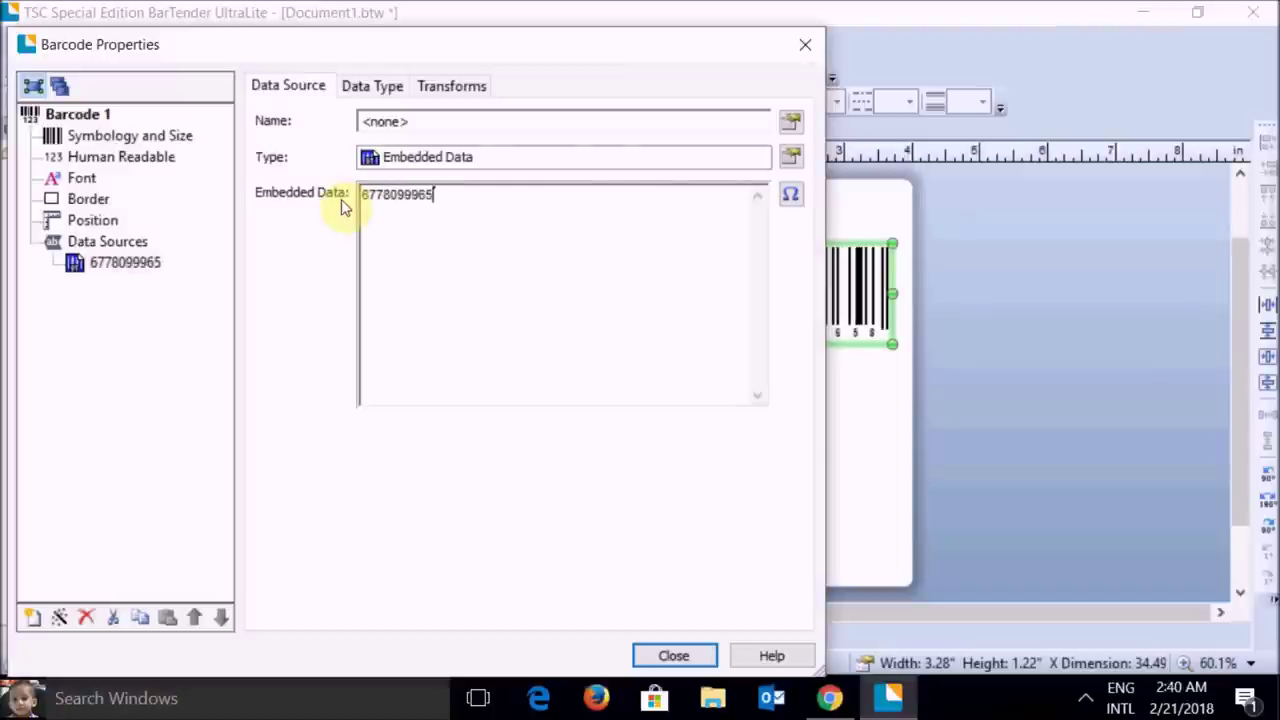
pyautogui.write('381')
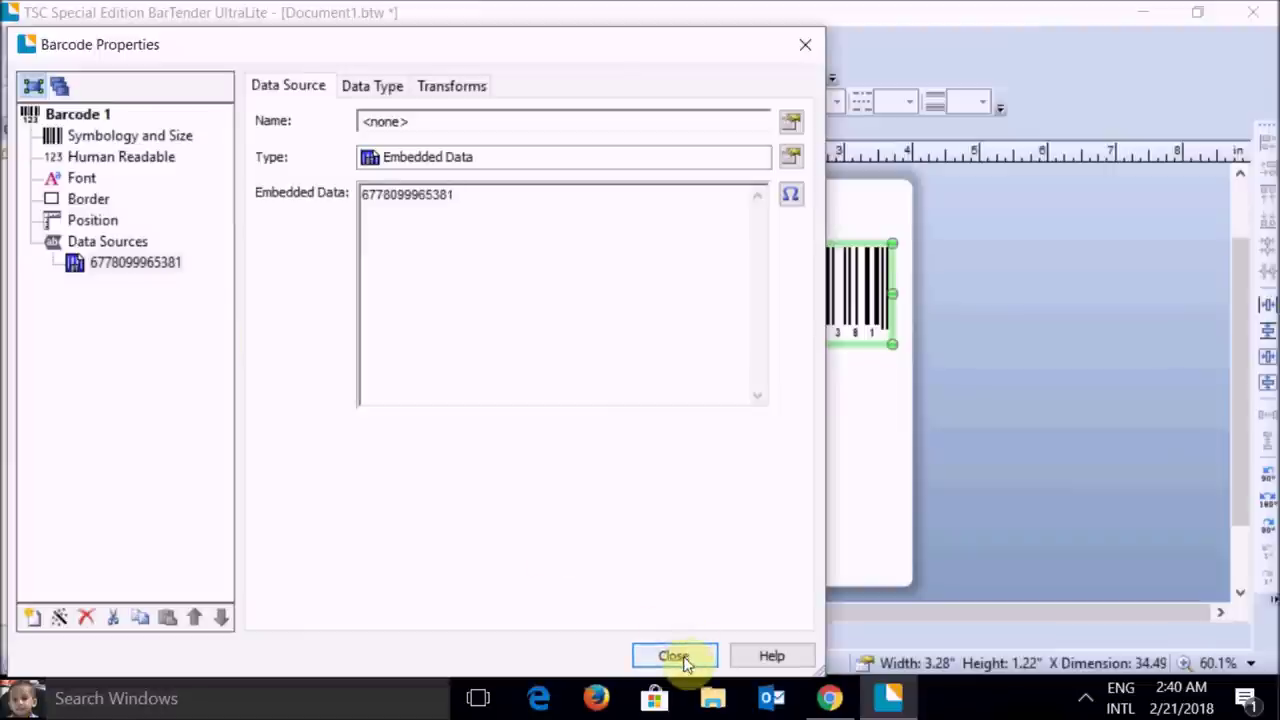
pyautogui.click(673, 656)
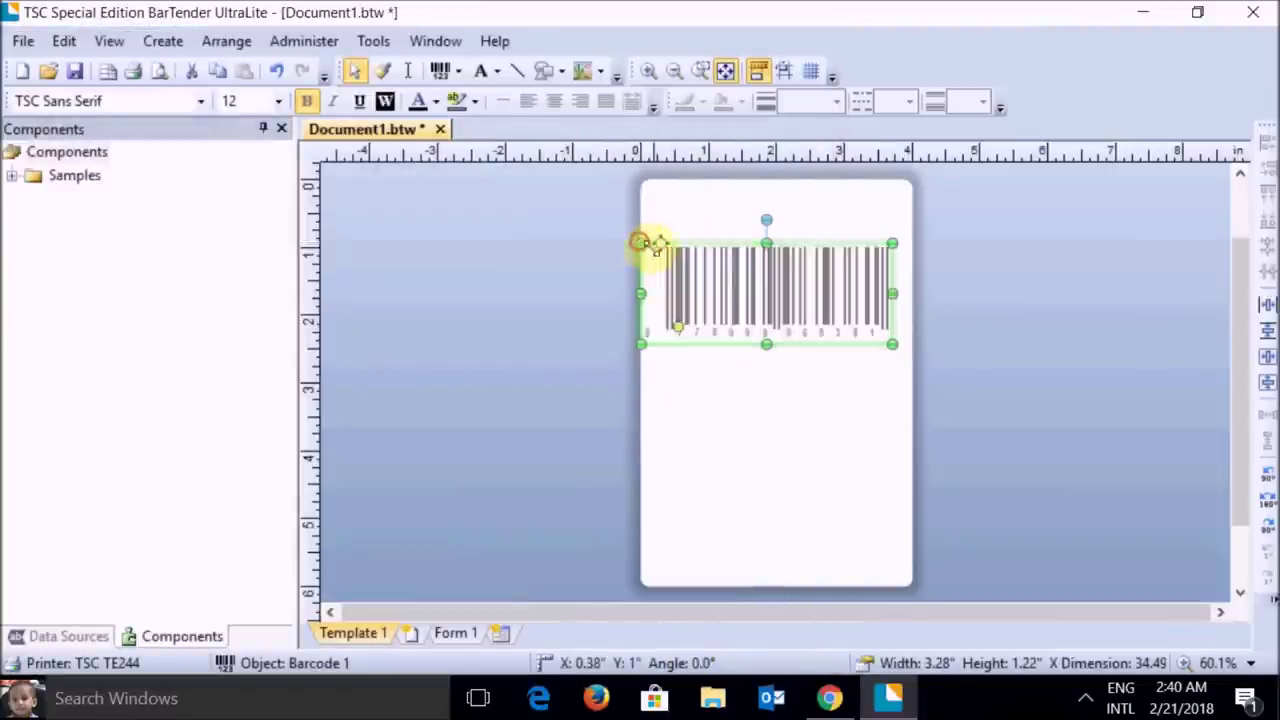
# Shrink the barcode and move it up so it sits roughly centered near the label's upper edge.
pyautogui.moveTo(640, 243); pyautogui.dragTo(673, 259)
pyautogui.moveTo(783, 258); pyautogui.dragTo(760, 237)
pyautogui.click(766, 383)
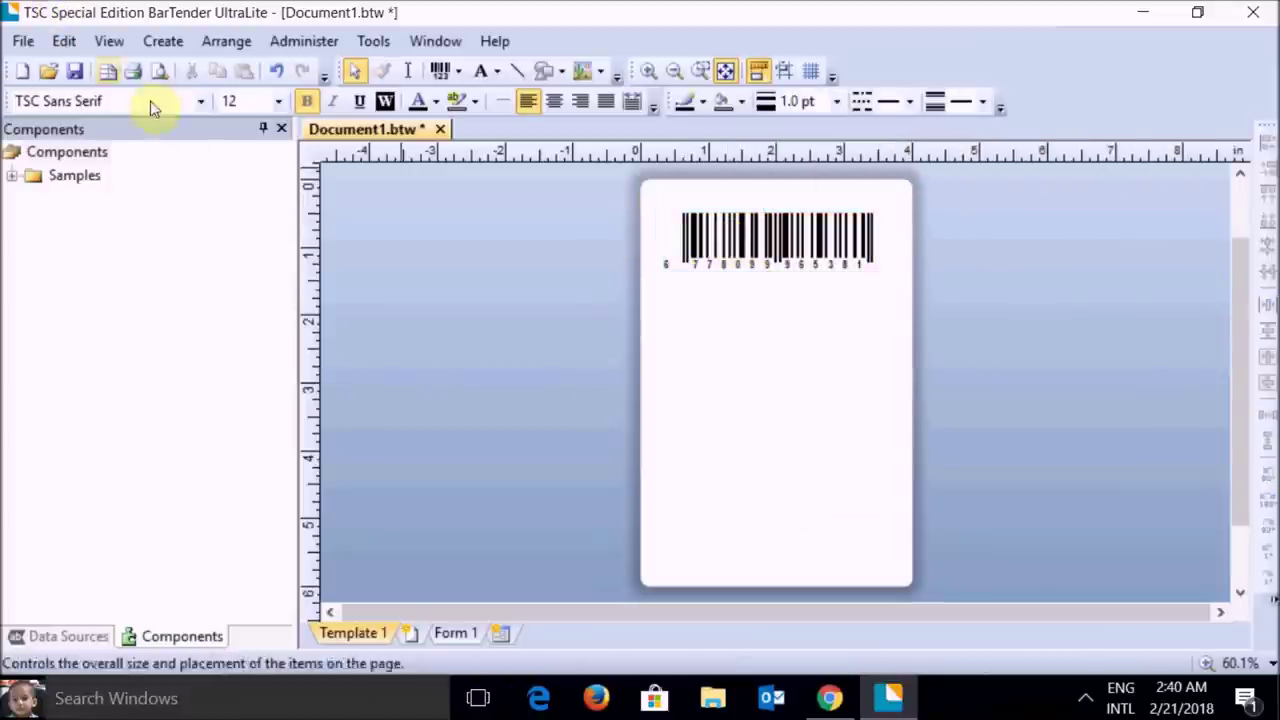
# Place a single-line text object below the barcode at about X 1.89 in, Y 2.62 in.
pyautogui.click(495, 73)
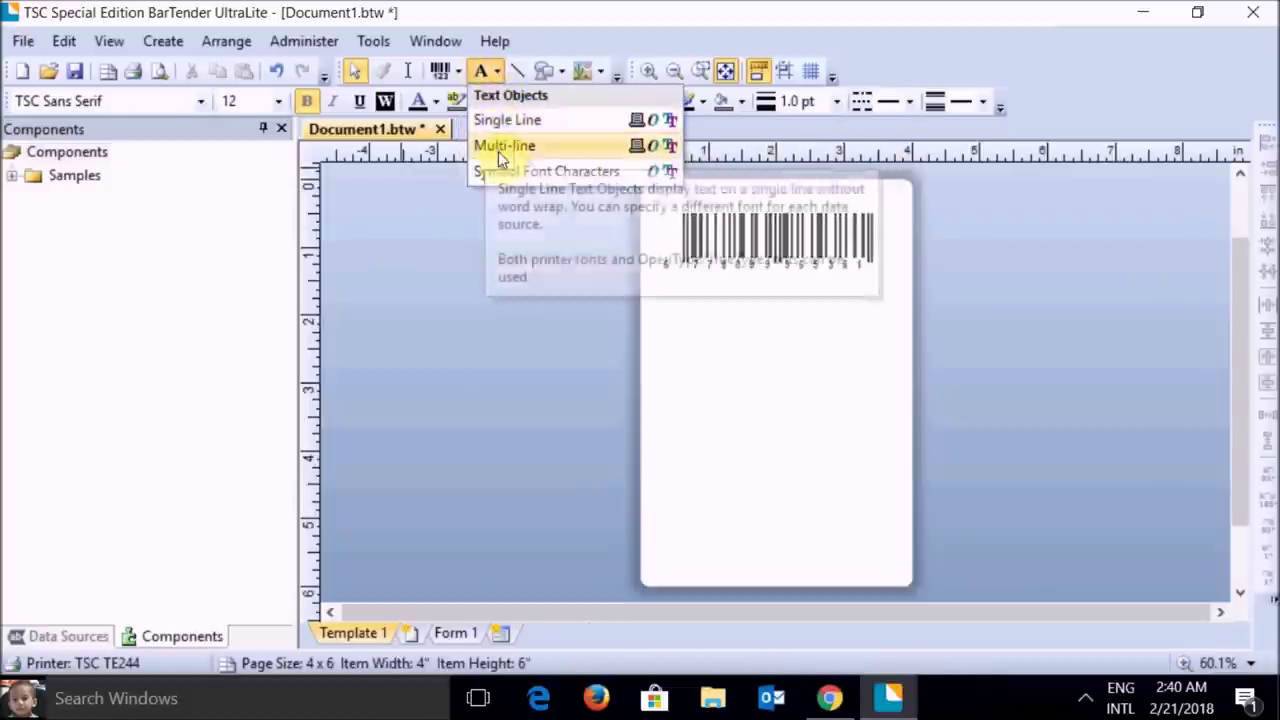
pyautogui.click(491, 120)
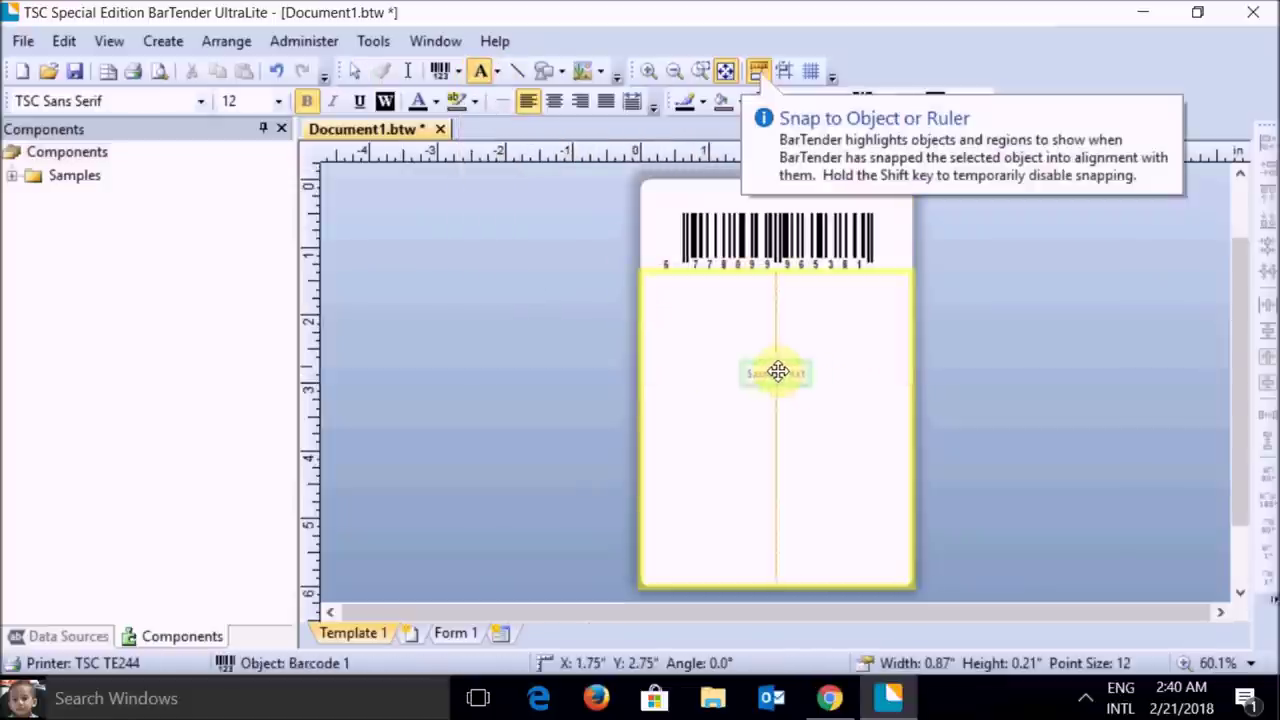
pyautogui.click(766, 364)
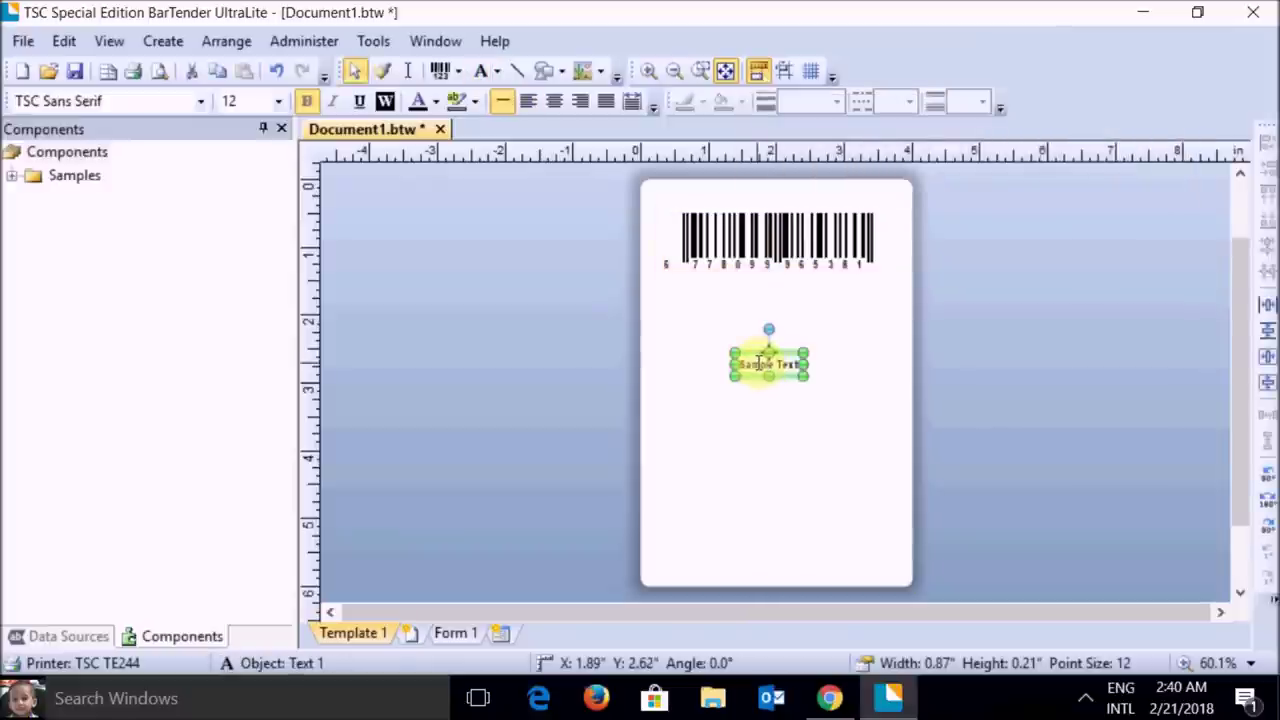
# Replace the sample text in the text object below the barcode with MY PRODUCT.
pyautogui.doubleClick(762, 364)
pyautogui.moveTo(697, 367); pyautogui.dragTo(834, 368)
pyautogui.write('MY')
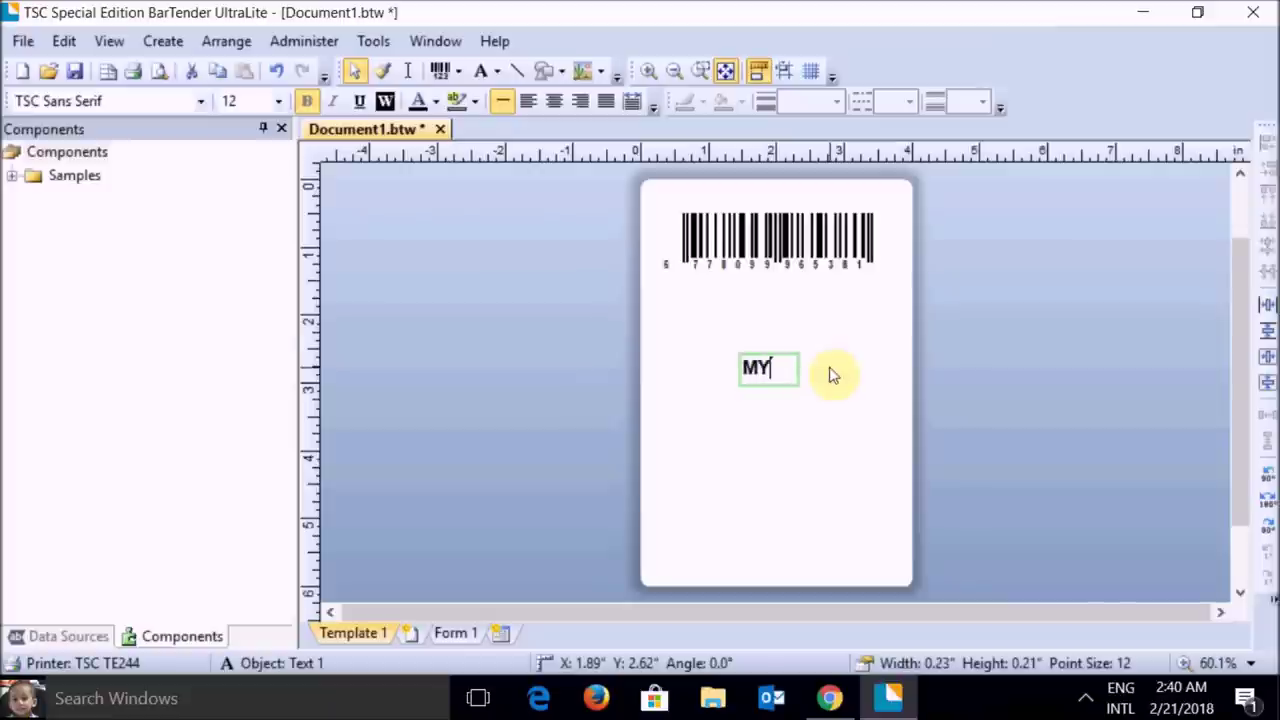
pyautogui.write(' PRODUCT')
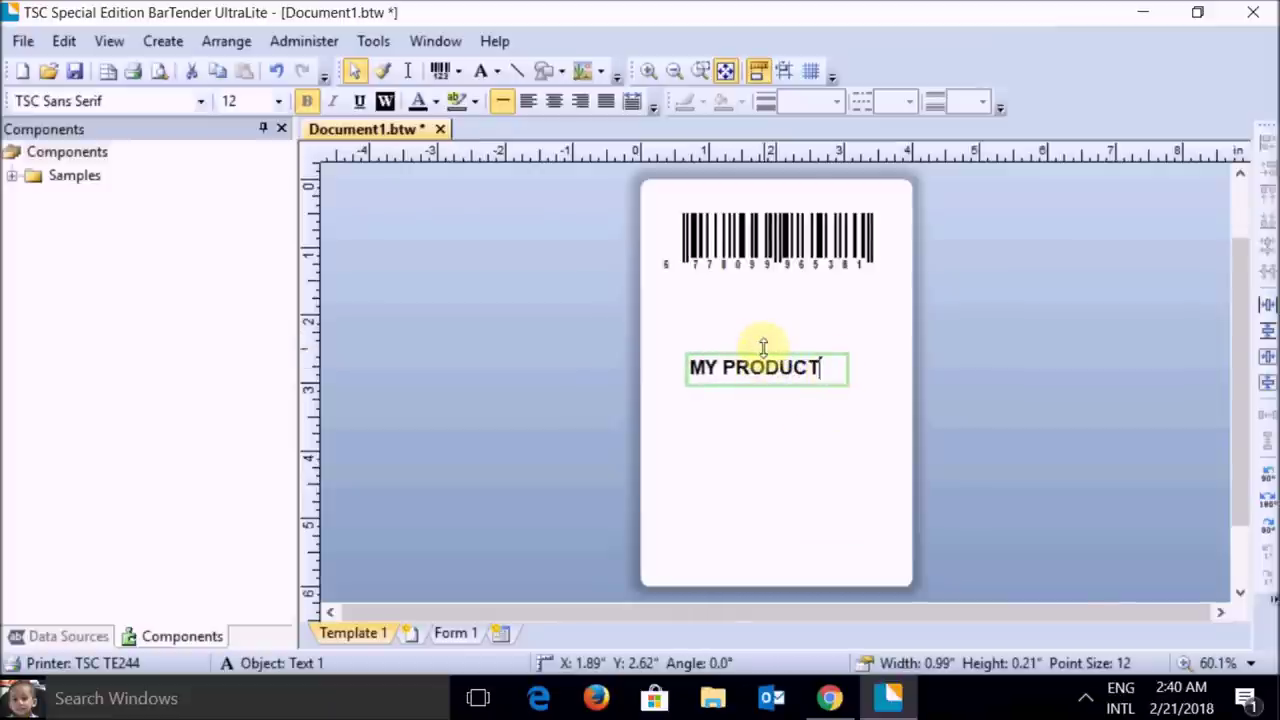
pyautogui.press('Escape')
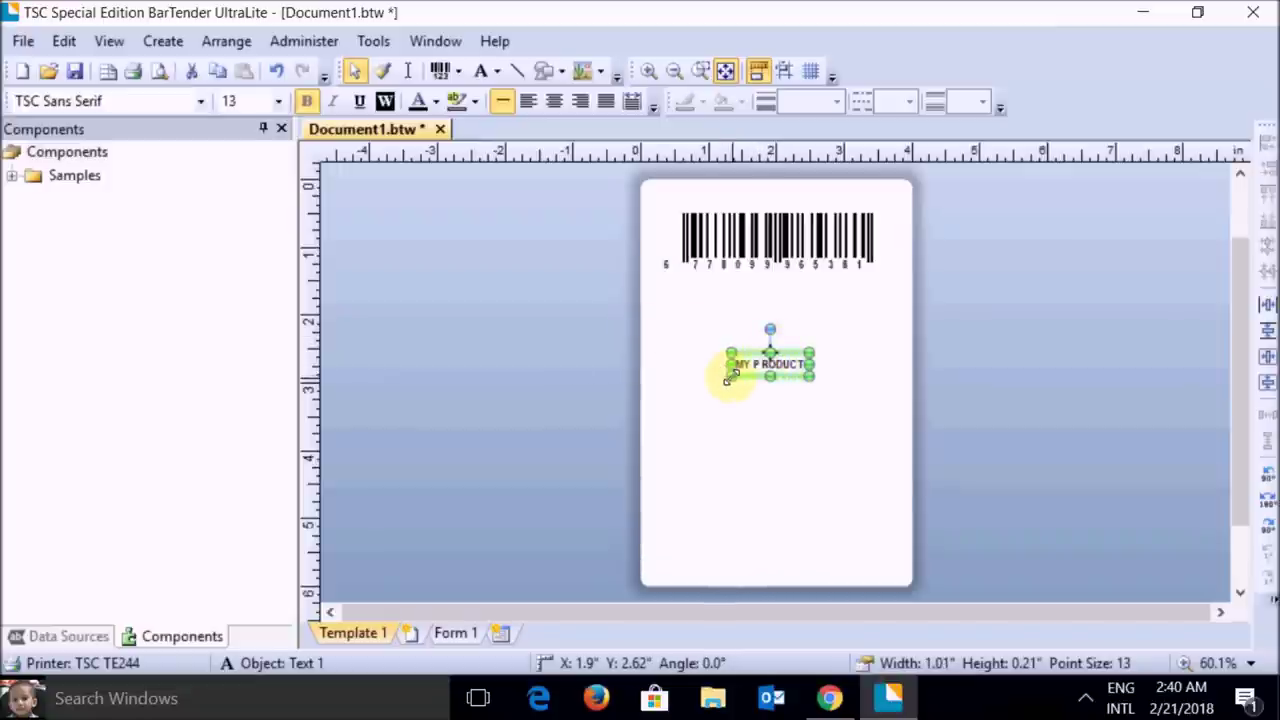
# Enlarge the MY PRODUCT text to about 3.07 in wide and 0.64 in high, nearly filling the label's width.
pyautogui.moveTo(730, 377); pyautogui.dragTo(674, 400)
pyautogui.moveTo(814, 377); pyautogui.dragTo(885, 405)
pyautogui.click(813, 437)
# Move the barcode near the label's lower edge and place the MY PRODUCT text above it at about X 2 in, Y 2.75 in.
pyautogui.moveTo(747, 352); pyautogui.dragTo(743, 418)
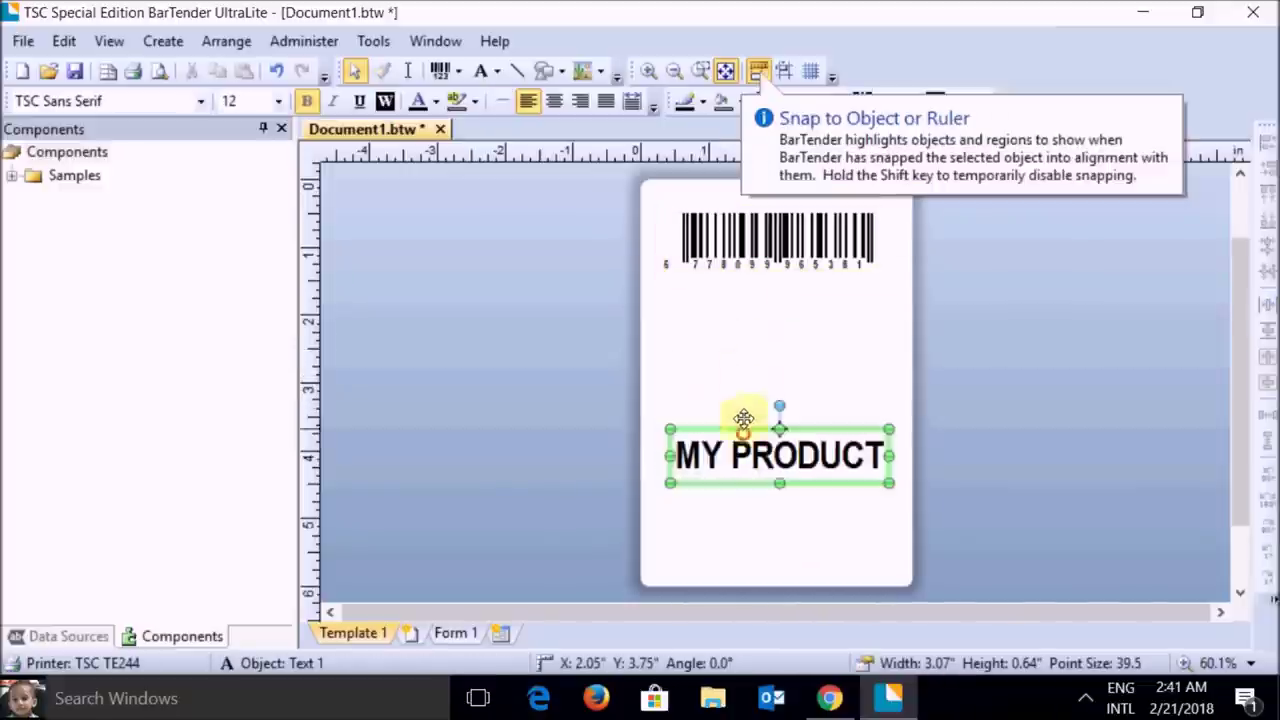
pyautogui.click(737, 223)
pyautogui.moveTo(737, 211); pyautogui.dragTo(752, 487)
pyautogui.moveTo(748, 430); pyautogui.dragTo(737, 367)
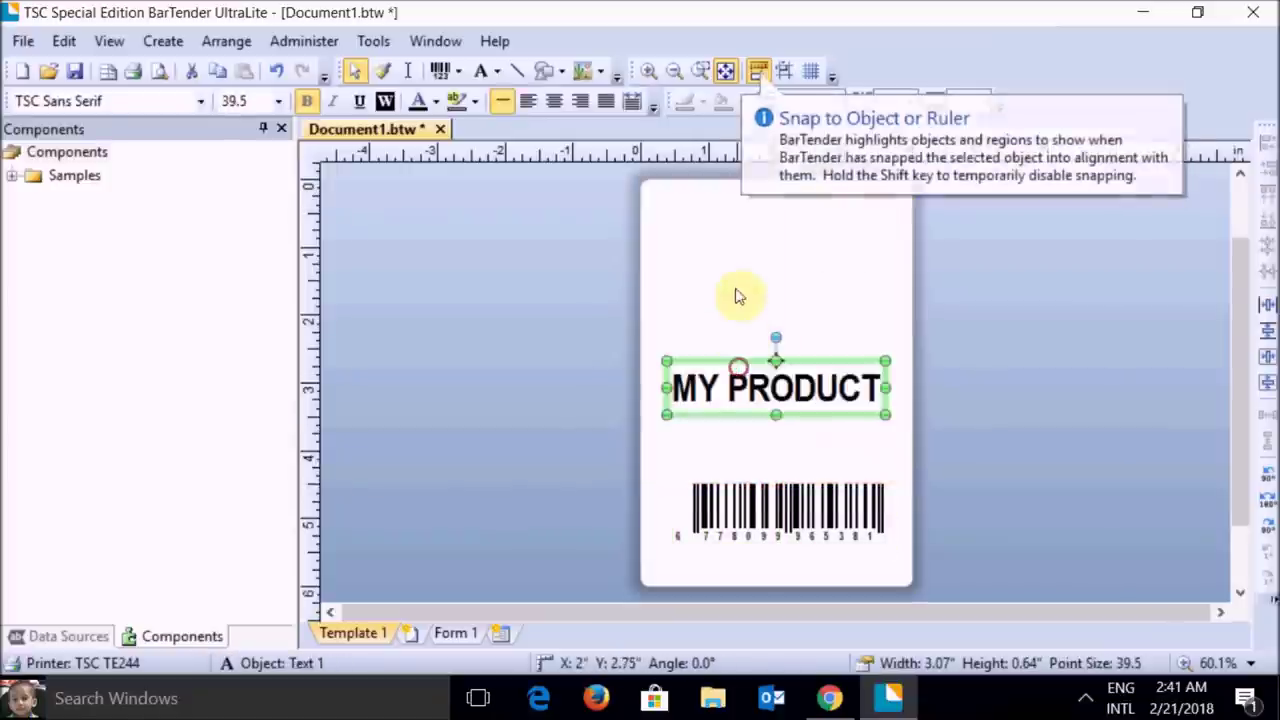
pyautogui.click(737, 296)
# Preview the finished label as it will print and open the print settings from the preview.
pyautogui.click(21, 43)
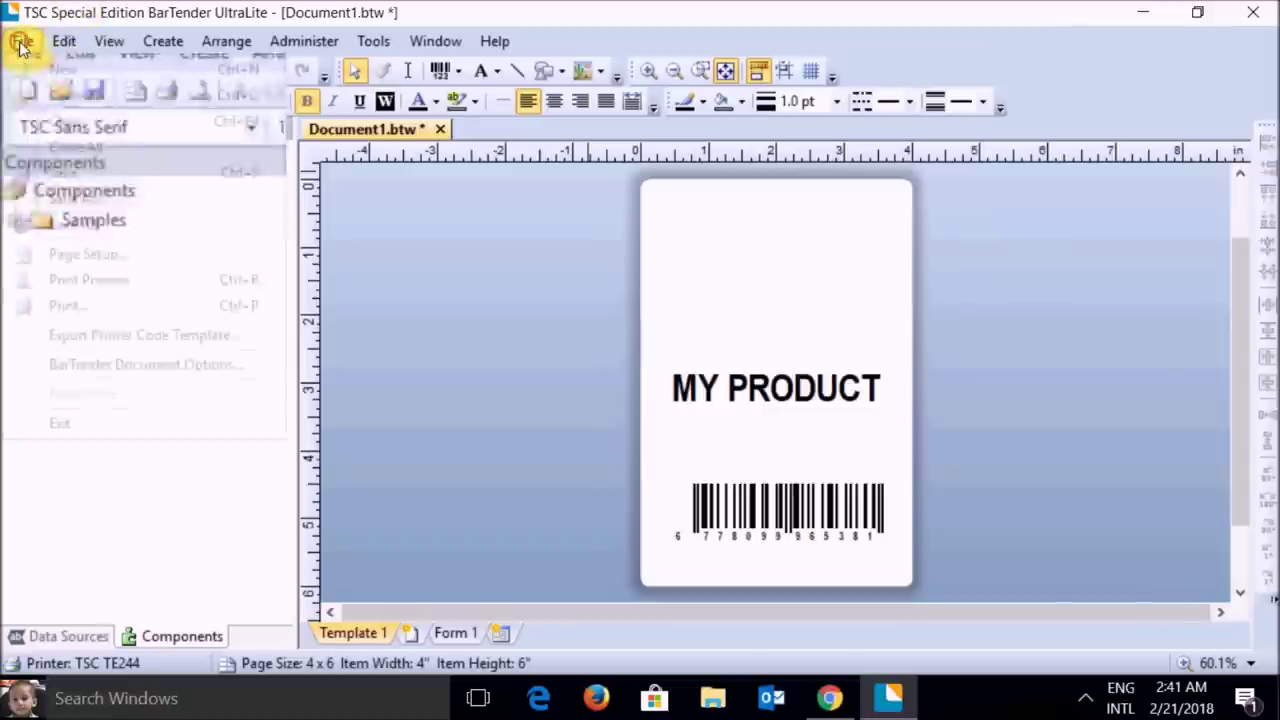
pyautogui.click(70, 283)
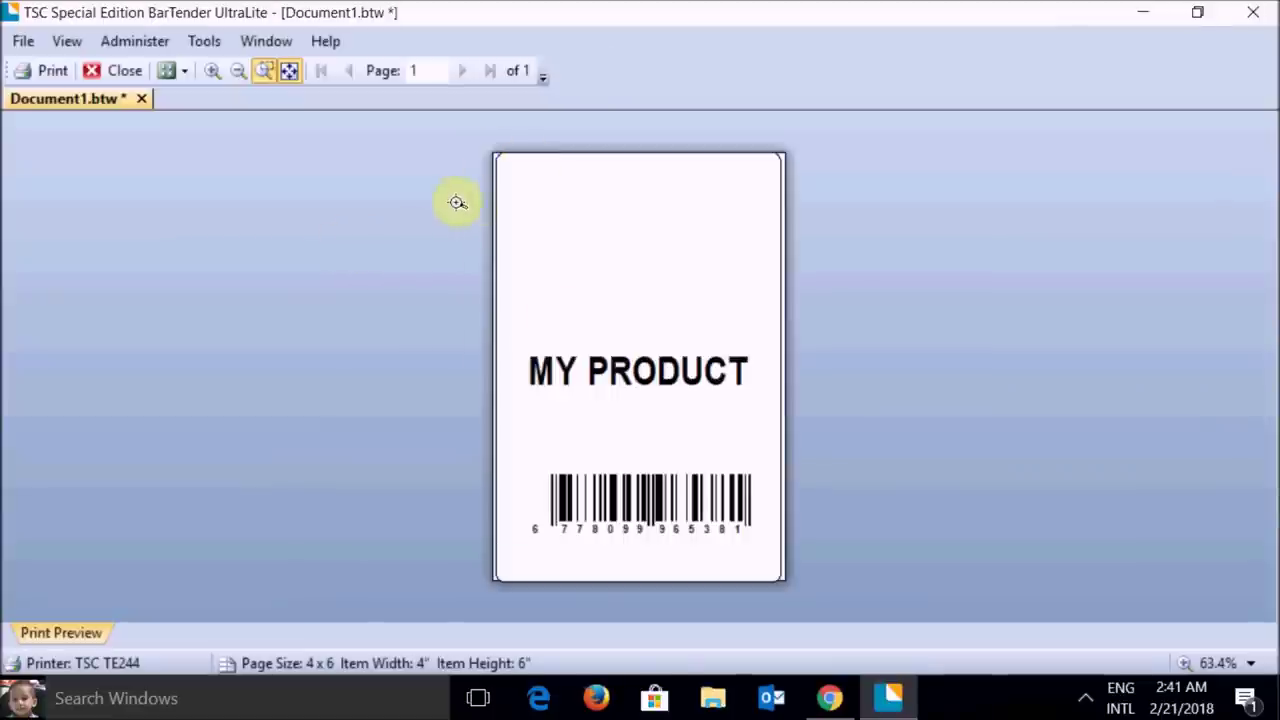
pyautogui.click(35, 74)
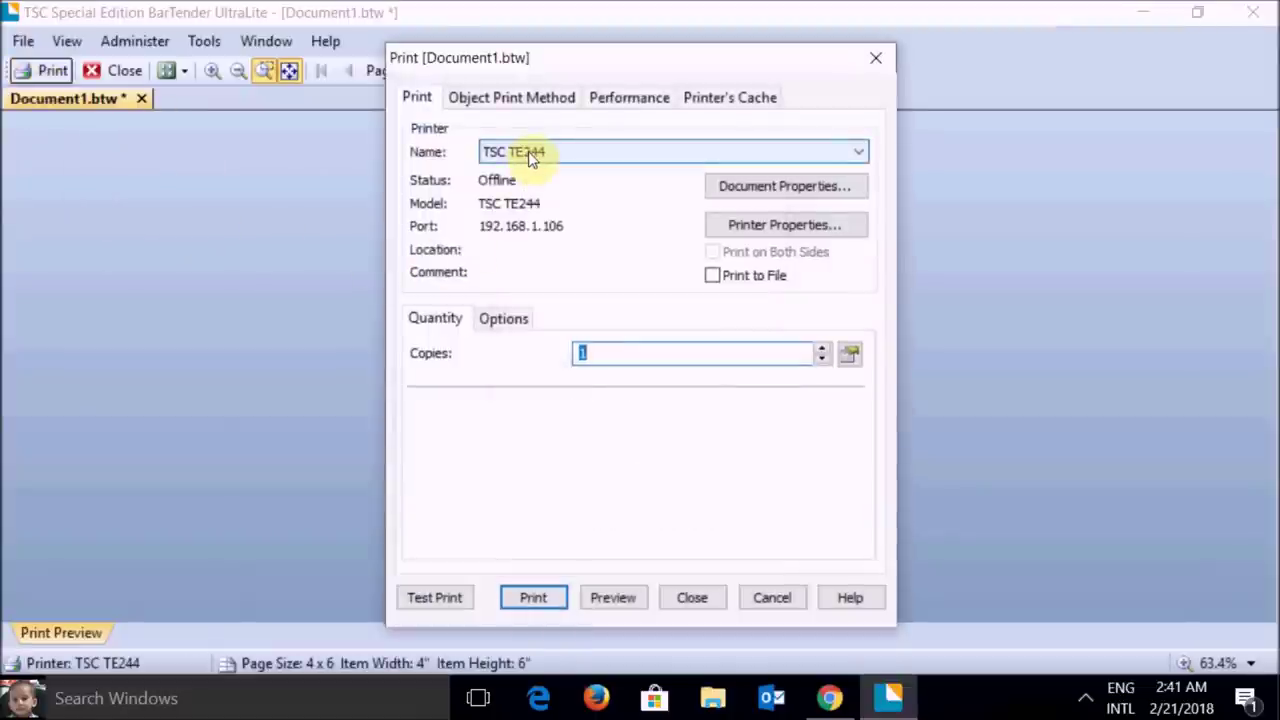
# Review the selected TSC TE244 printer, the print options and the number of copies.
pyautogui.click(528, 155)
pyautogui.click(531, 160)
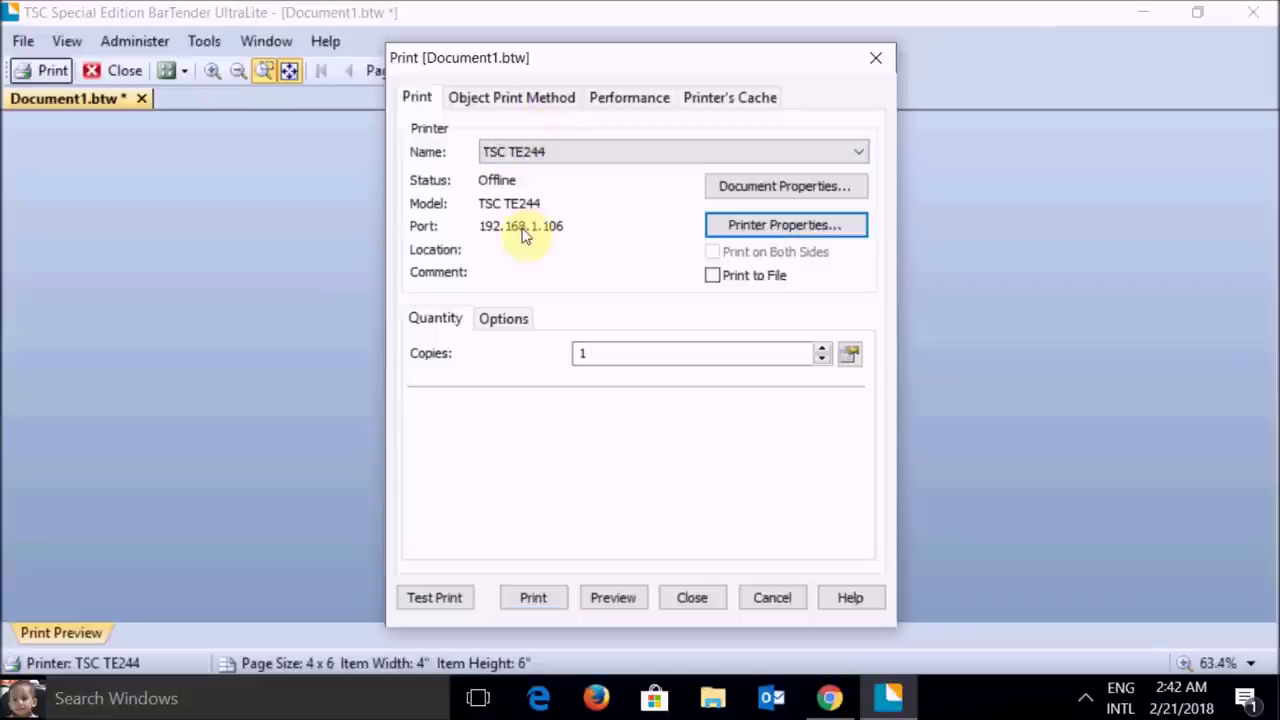
pyautogui.click(503, 320)
pyautogui.click(440, 319)
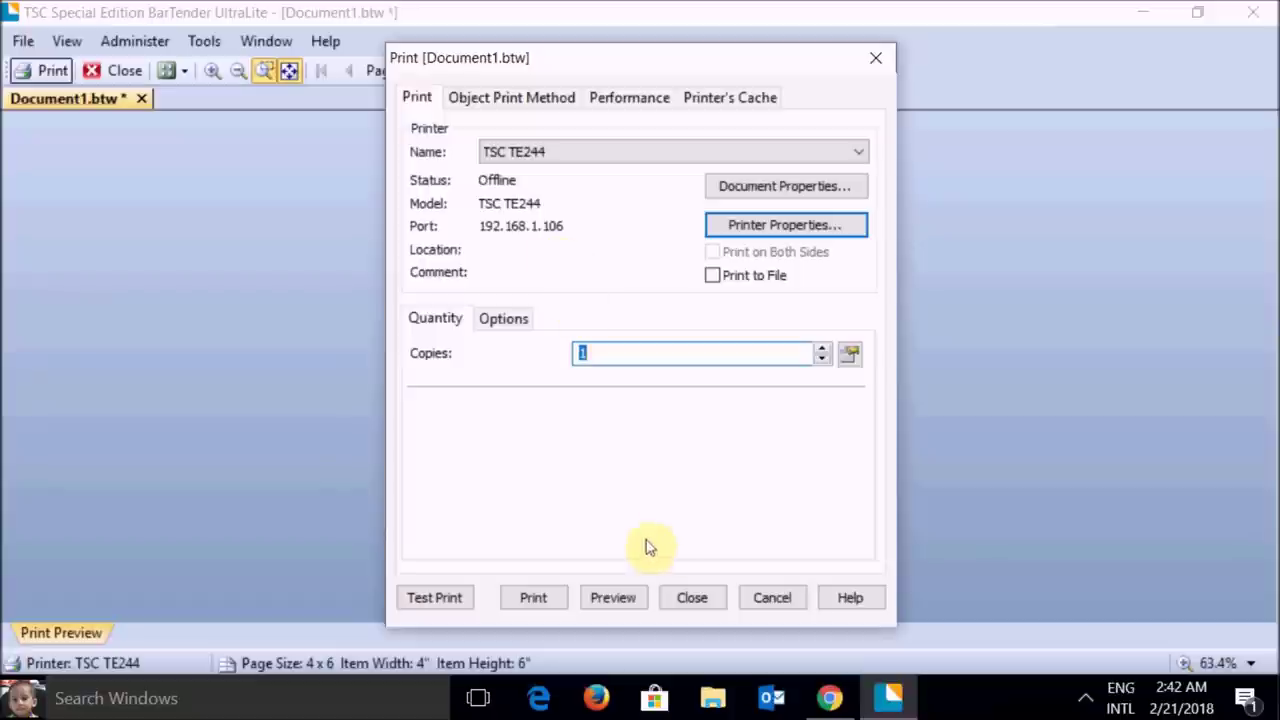
pyautogui.moveTo(589, 357); pyautogui.dragTo(557, 355)
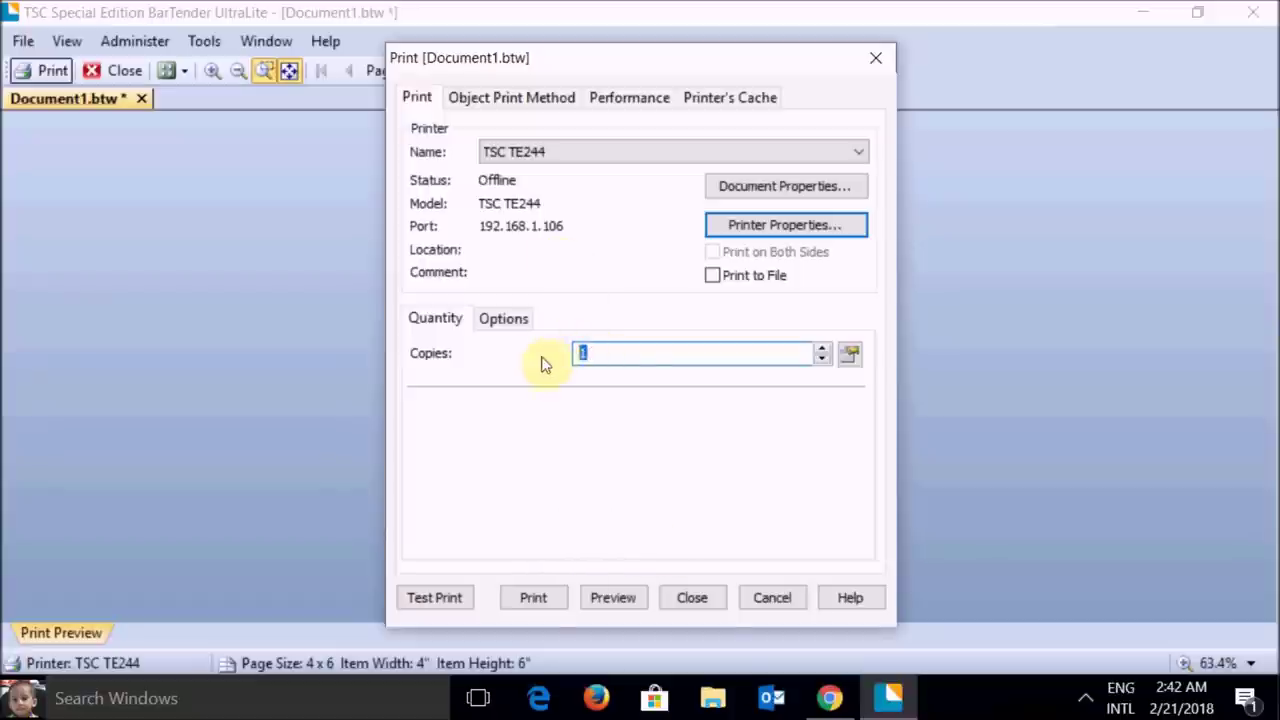